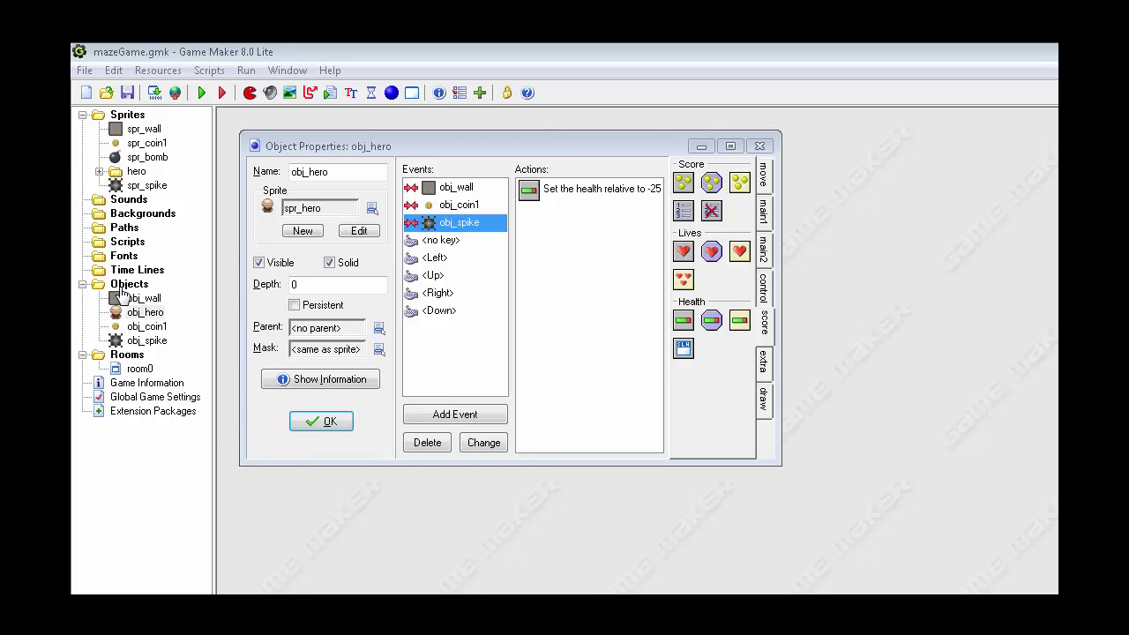
# Create a new object named controller_main and mark it Persistent
pyautogui.rightClick(124, 287)
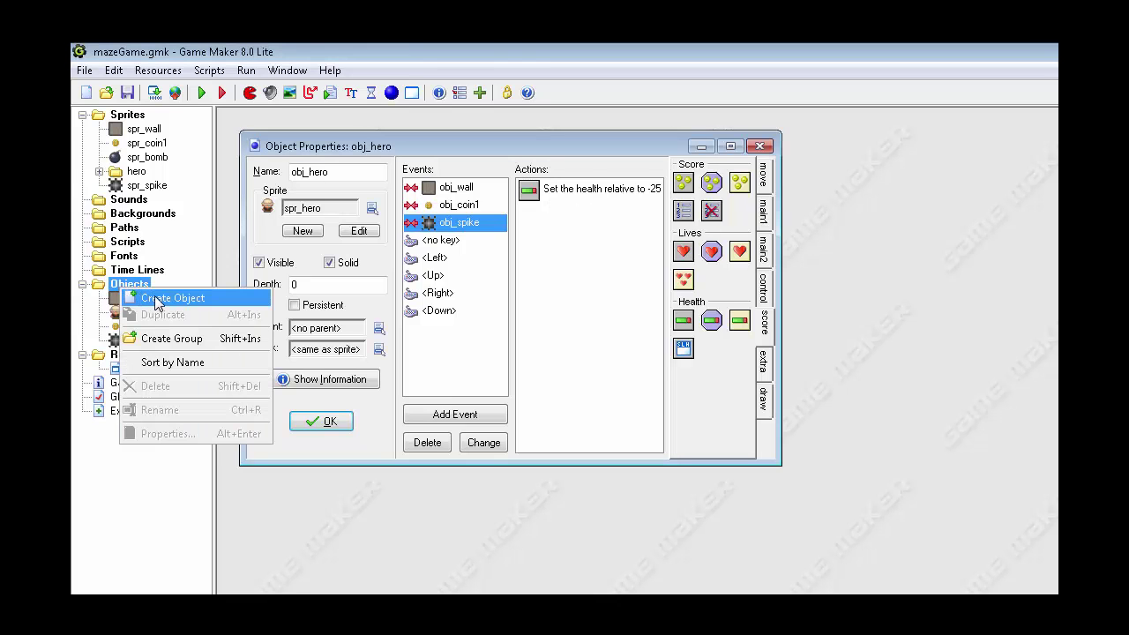
pyautogui.click(157, 302)
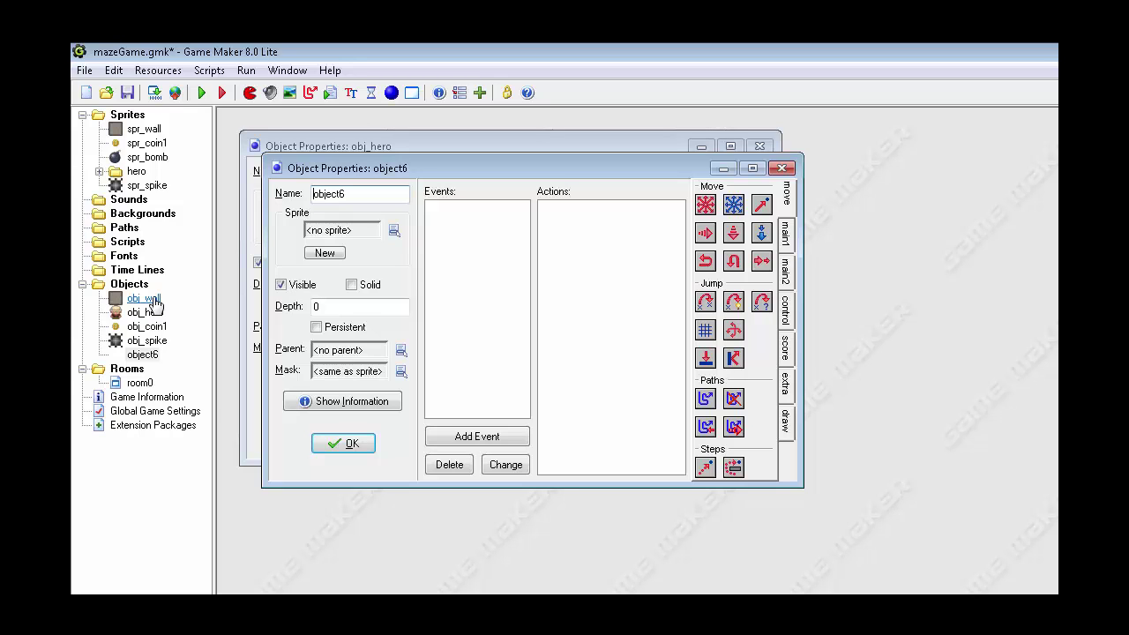
pyautogui.moveTo(376, 202); pyautogui.dragTo(311, 198)
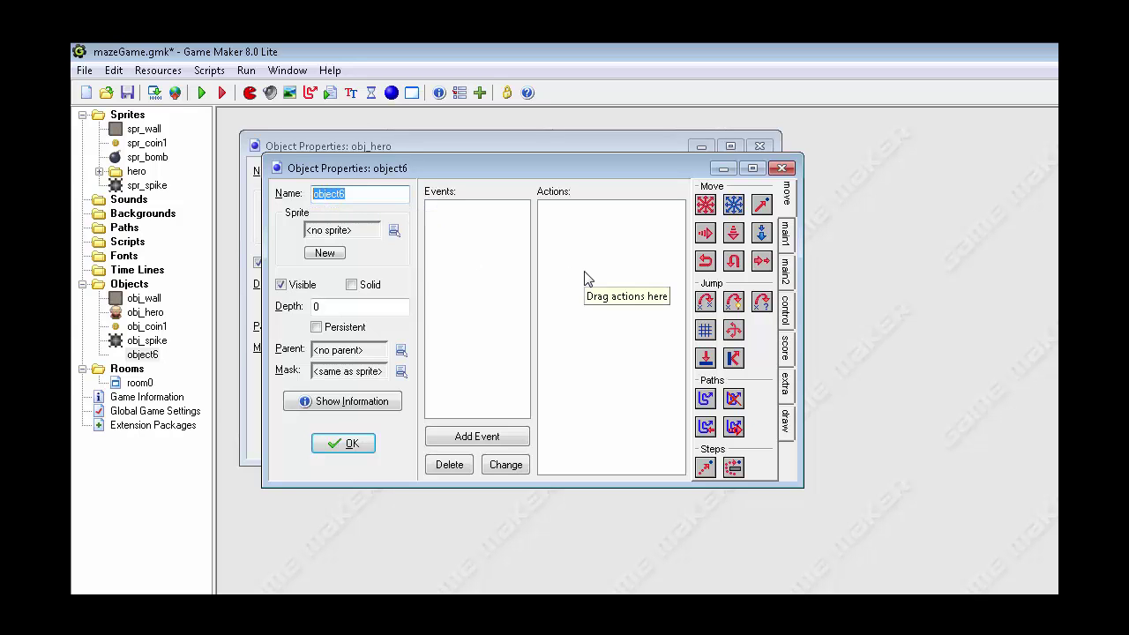
pyautogui.write('con')
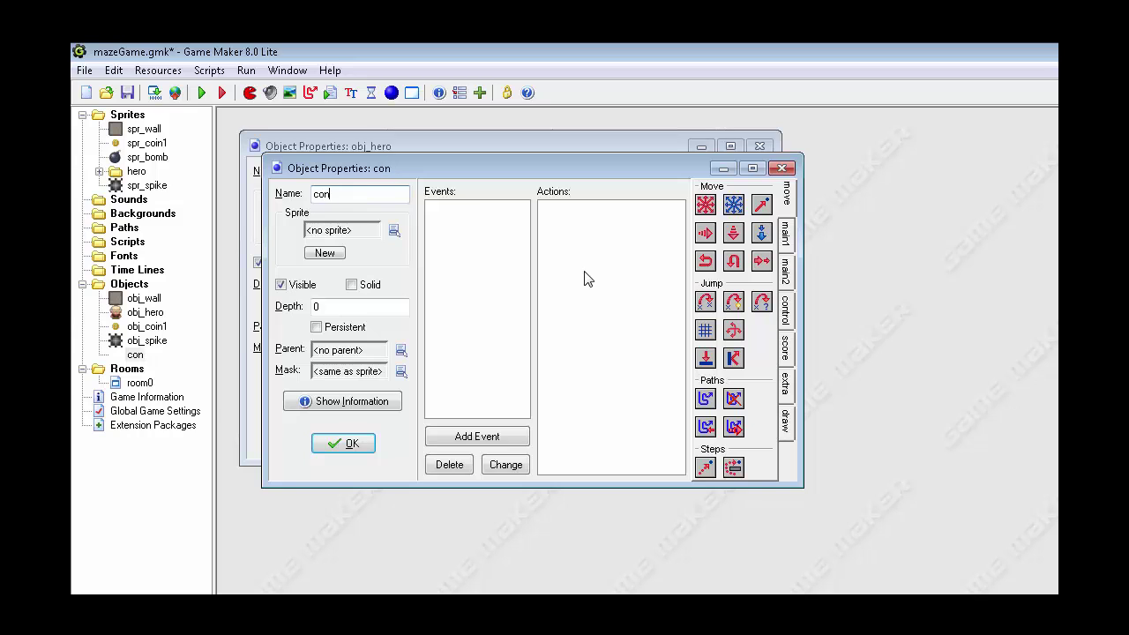
pyautogui.write('troller_main')
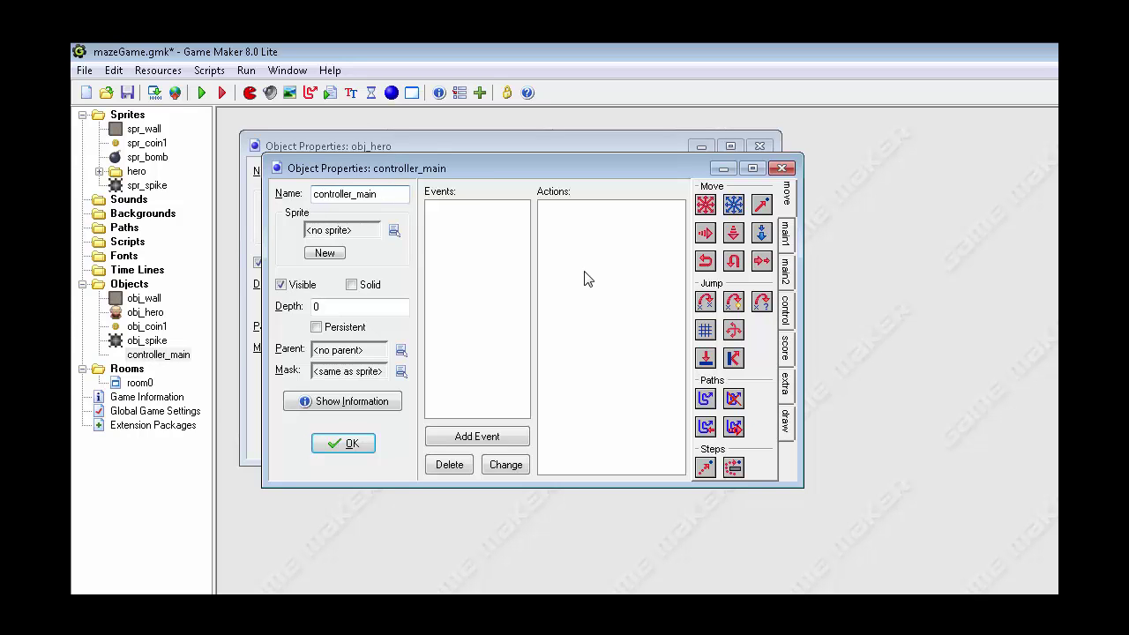
pyautogui.click(317, 328)
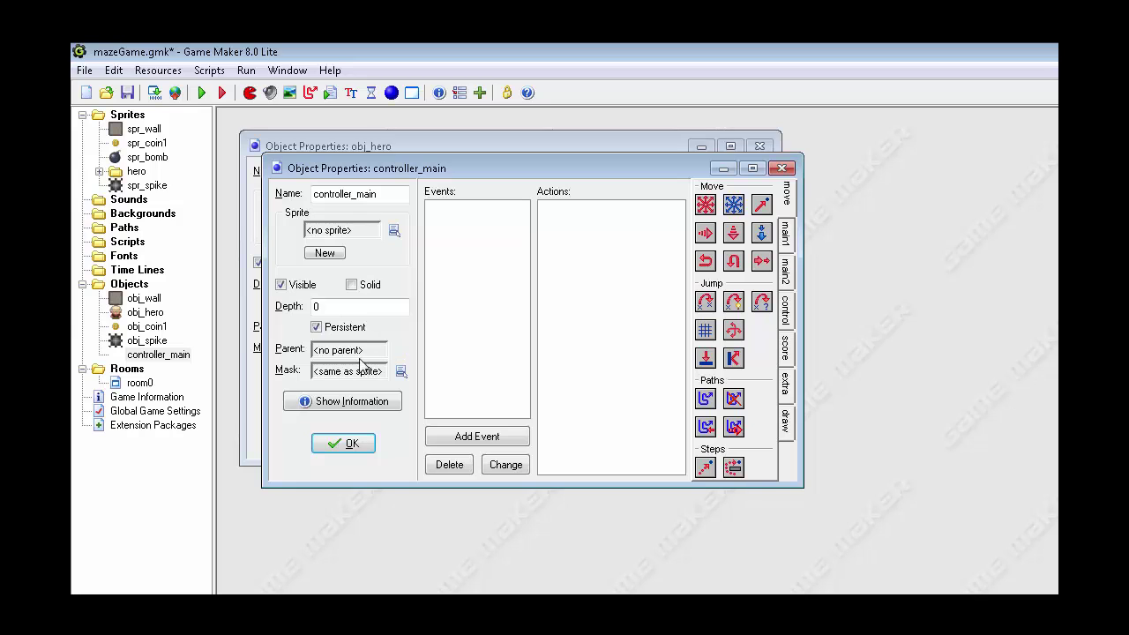
# Add a Create event to the controller_main object
pyautogui.click(466, 438)
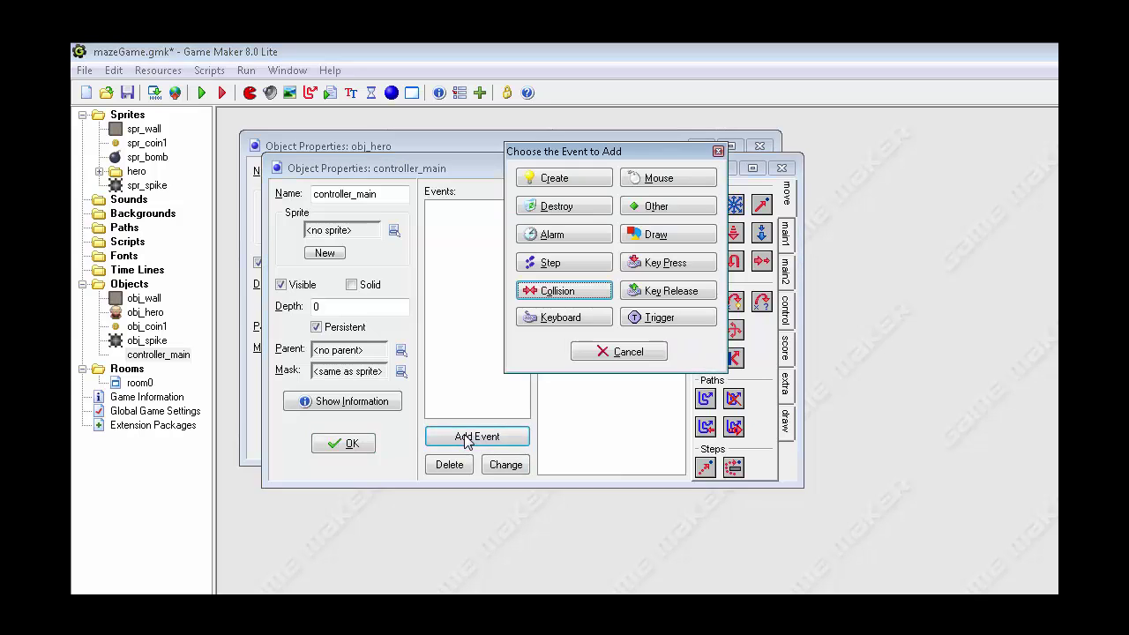
pyautogui.click(555, 180)
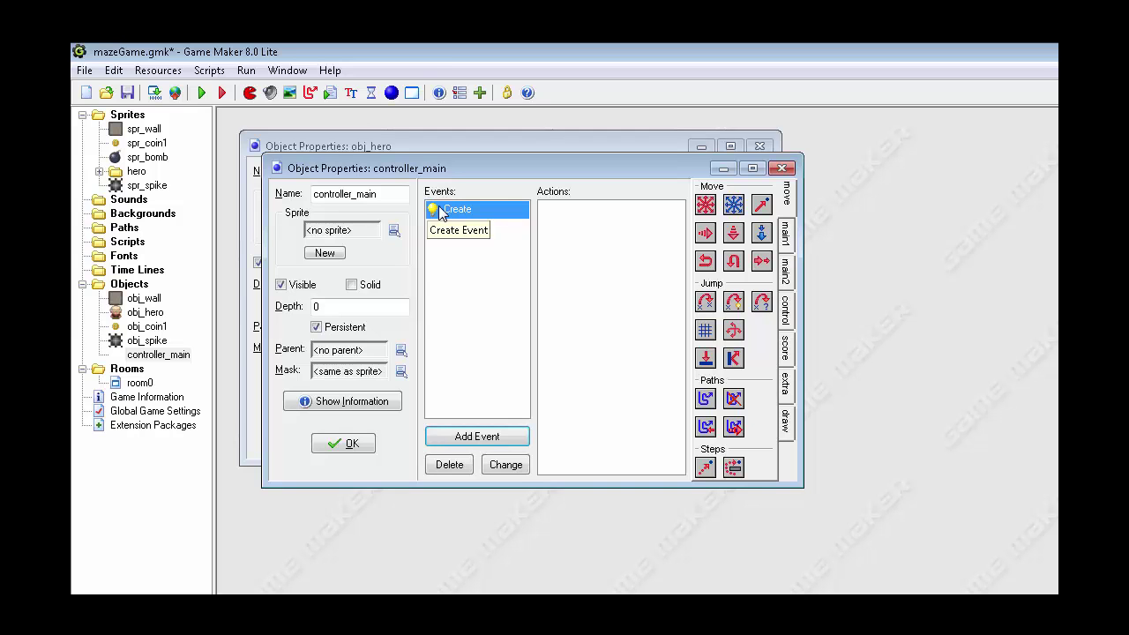
pyautogui.moveTo(446, 172); pyautogui.dragTo(410, 137)
pyautogui.click(749, 301)
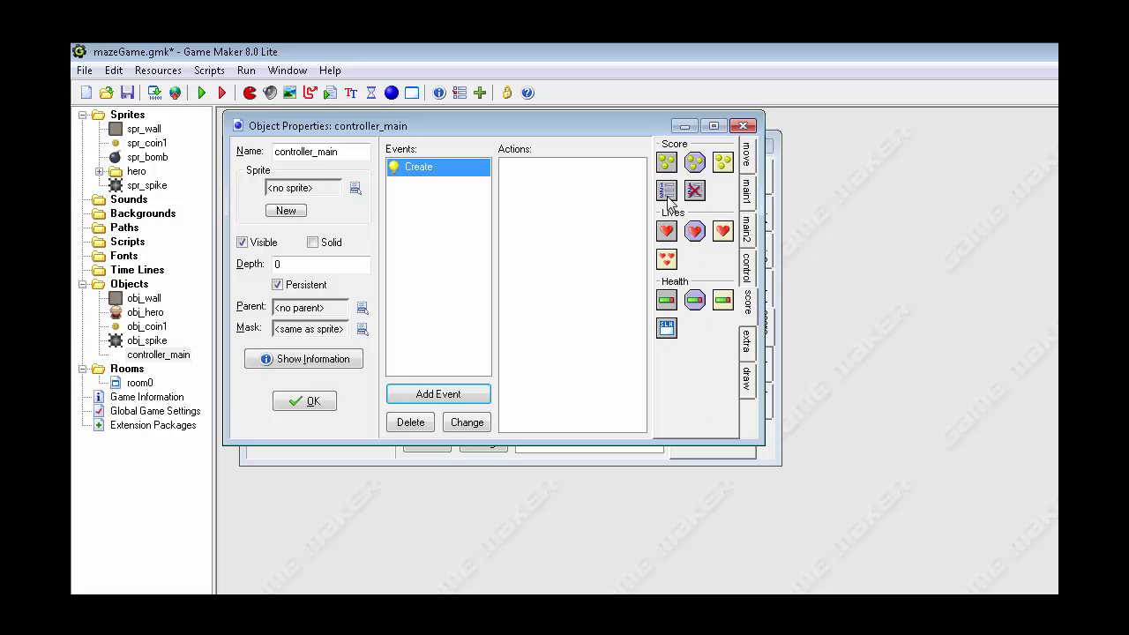
# In the Create event, set the score to 0, lives to 3 and health to 100
pyautogui.moveTo(668, 164); pyautogui.dragTo(562, 195)
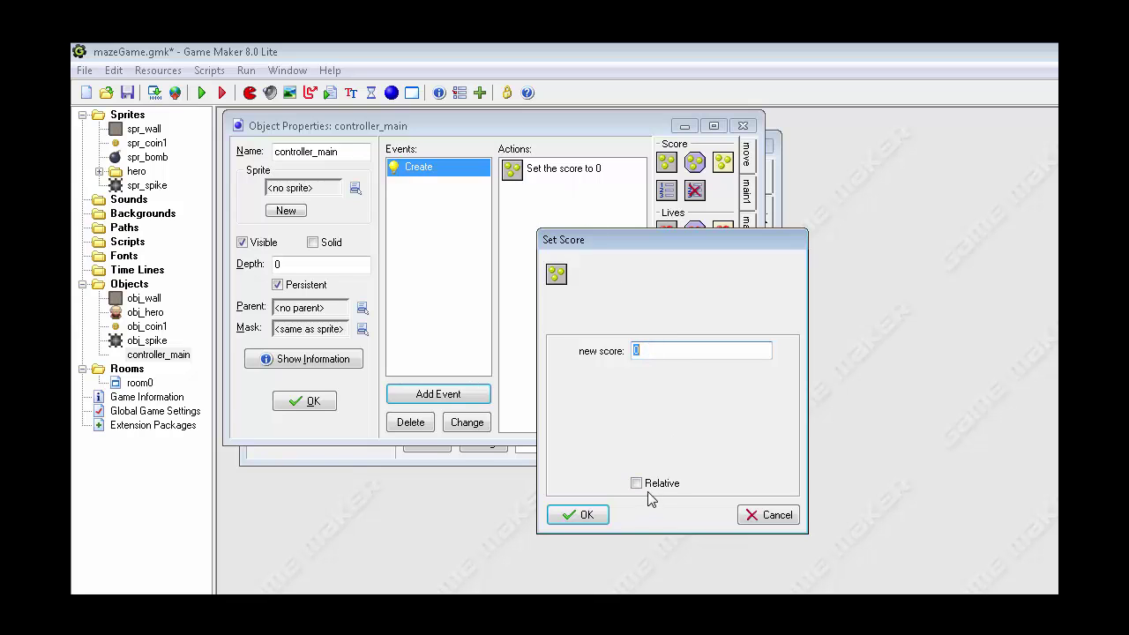
pyautogui.click(649, 352)
pyautogui.click(598, 515)
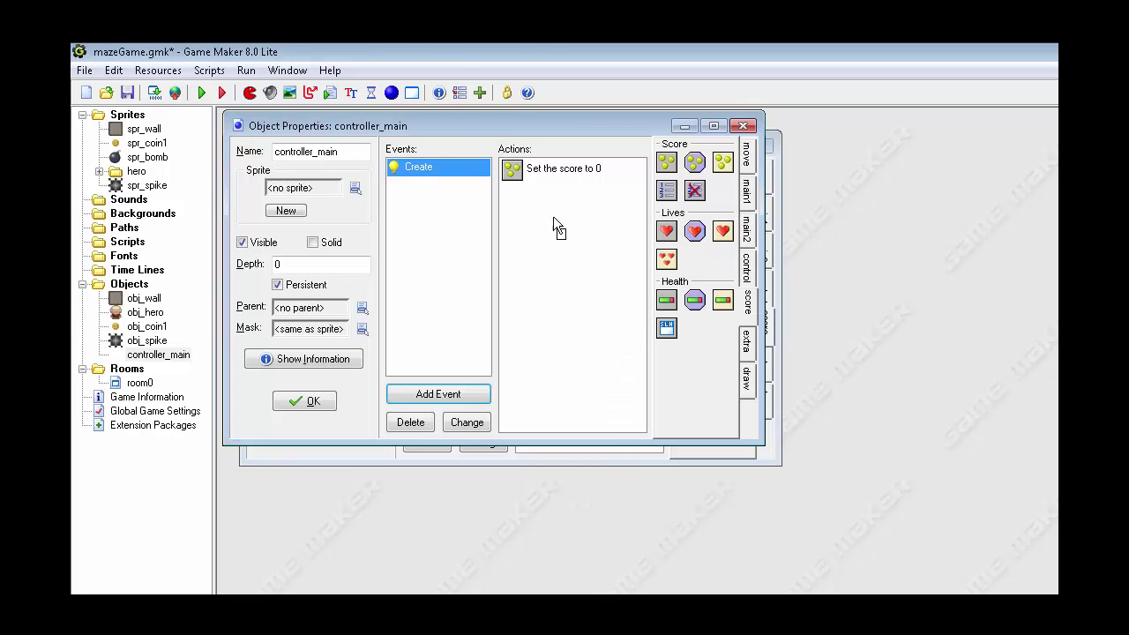
pyautogui.moveTo(555, 225); pyautogui.dragTo(555, 224)
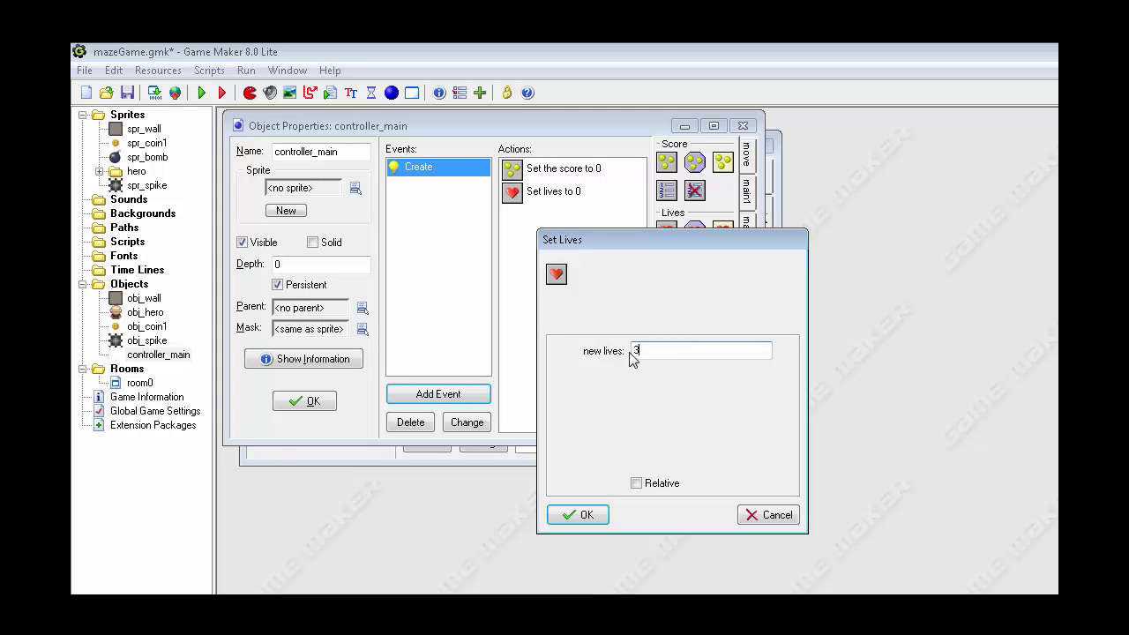
pyautogui.click(586, 516)
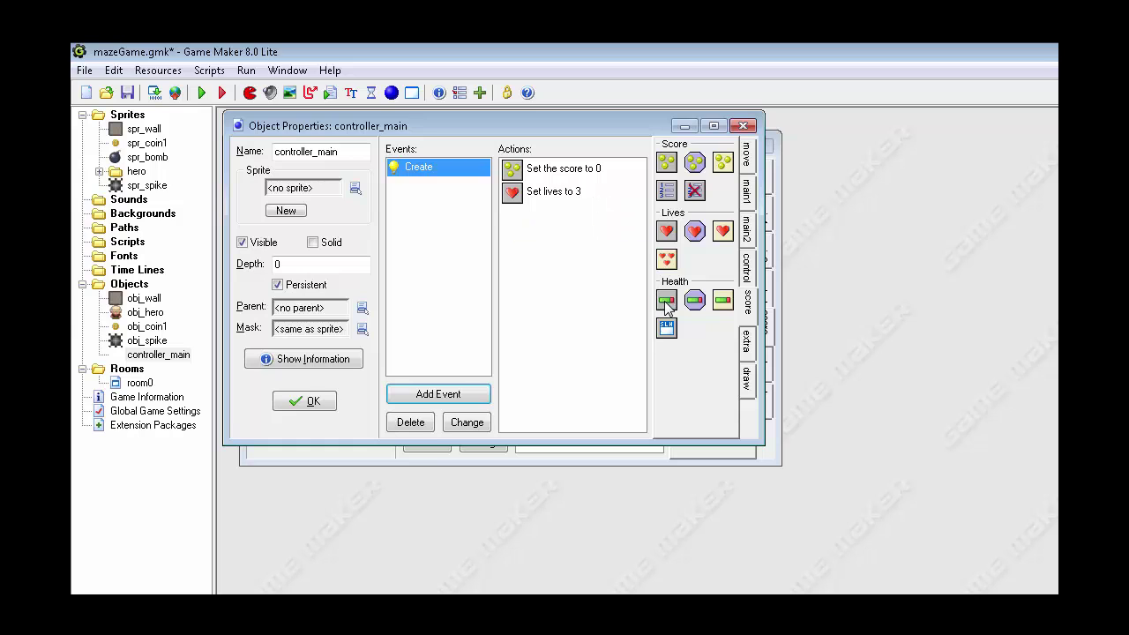
pyautogui.moveTo(666, 305); pyautogui.dragTo(586, 270)
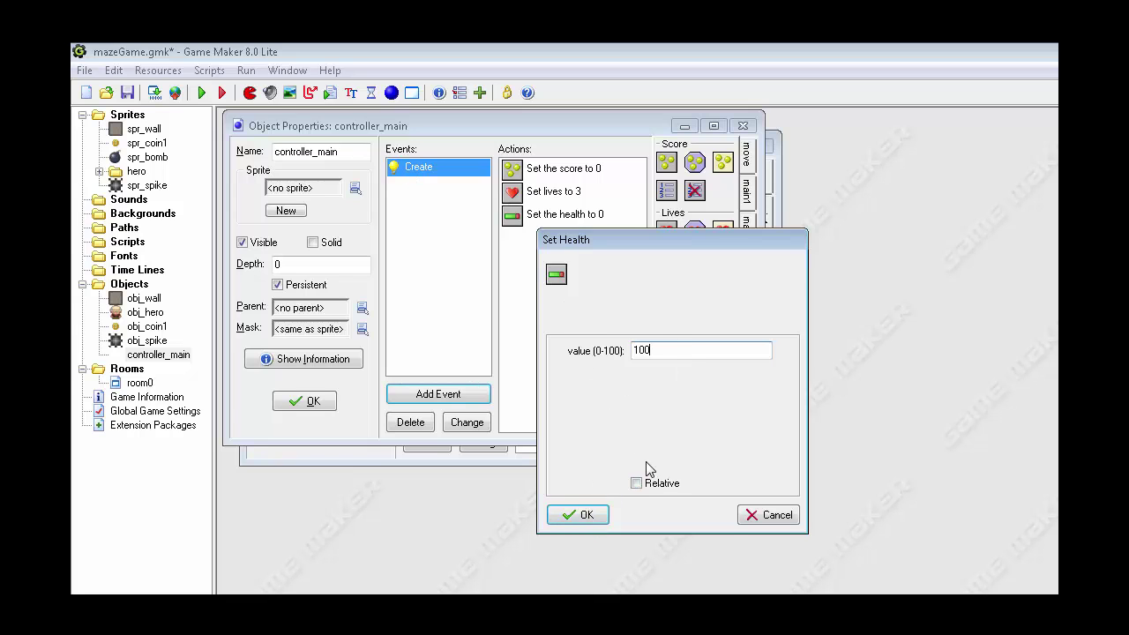
pyautogui.click(589, 516)
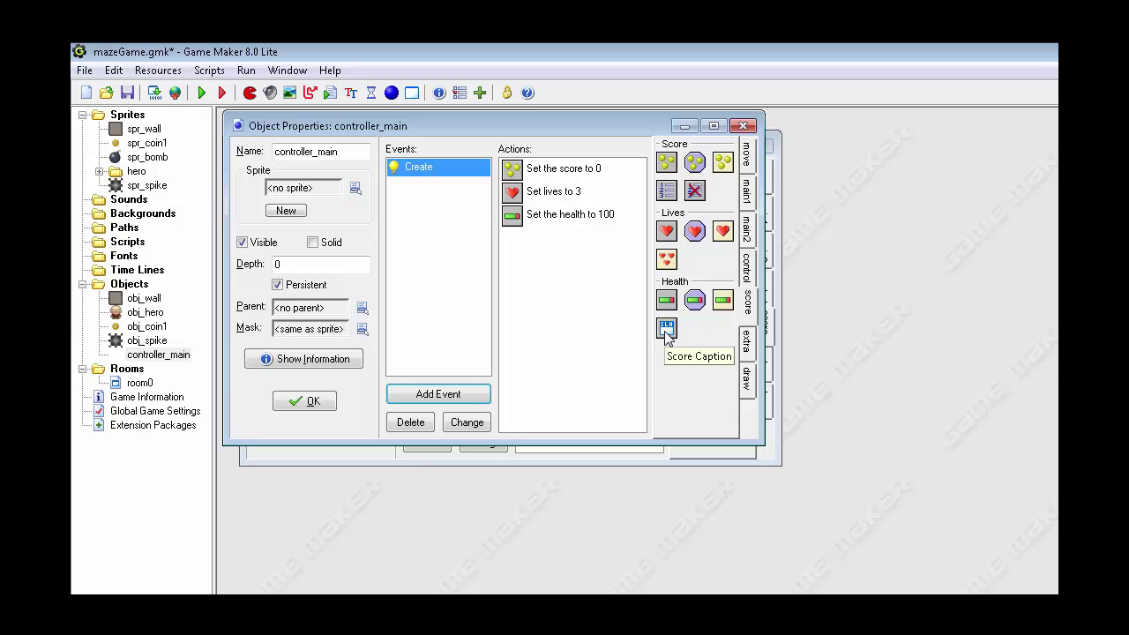
# Add a Score Caption action that also shows lives and health, with a colon after the health caption
pyautogui.moveTo(666, 333); pyautogui.dragTo(552, 277)
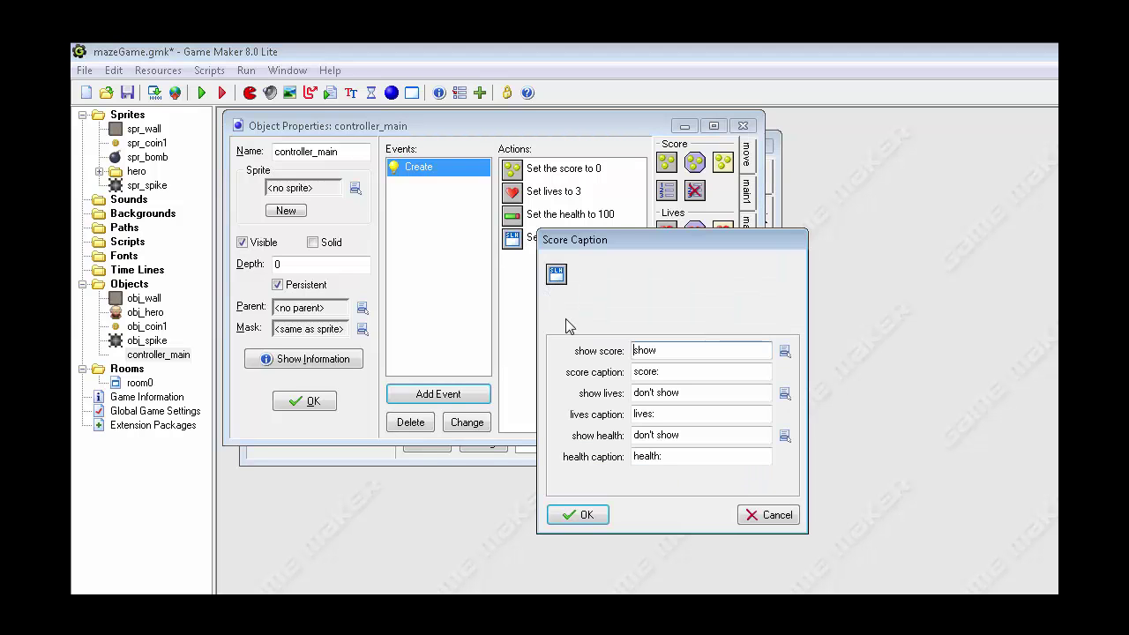
pyautogui.moveTo(622, 241); pyautogui.dragTo(643, 158)
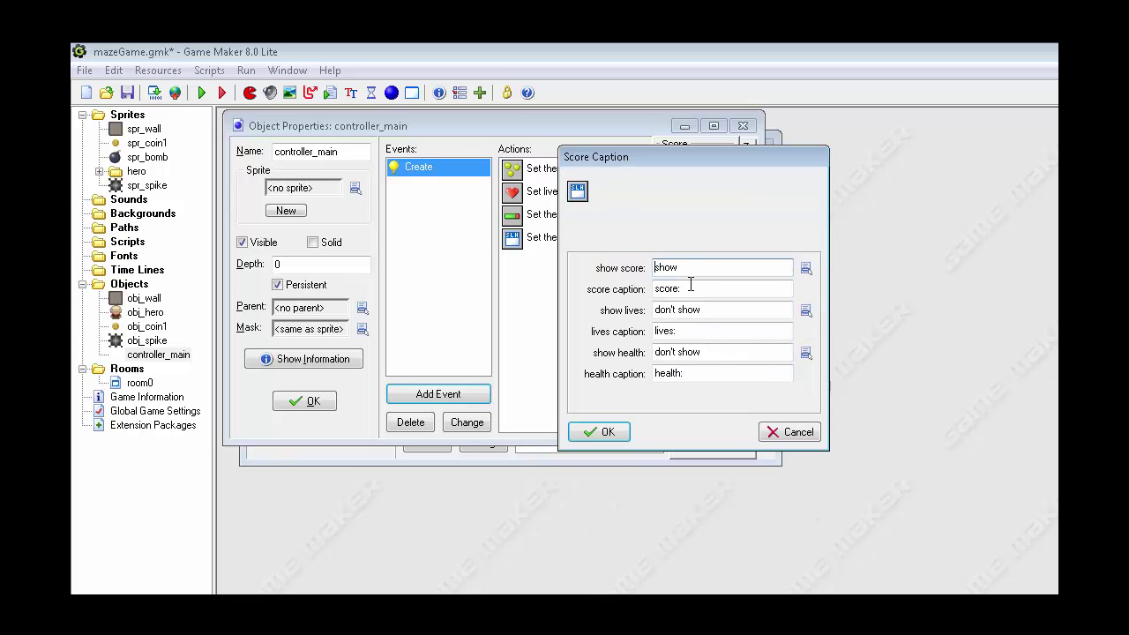
pyautogui.click(708, 310)
pyautogui.click(805, 311)
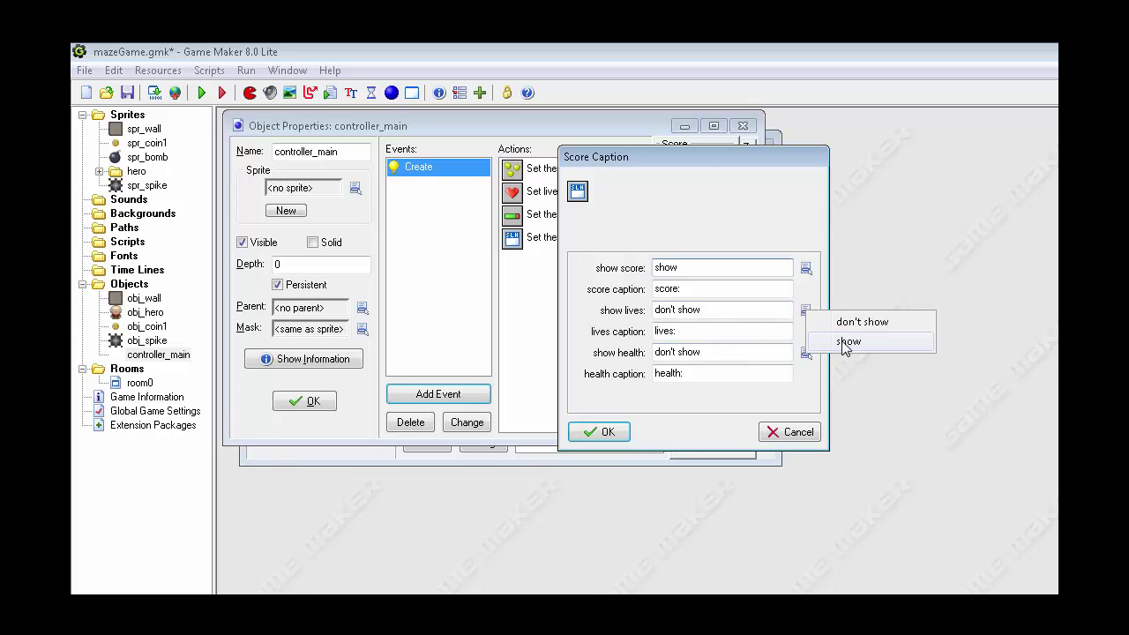
pyautogui.click(847, 341)
pyautogui.click(807, 353)
pyautogui.click(849, 390)
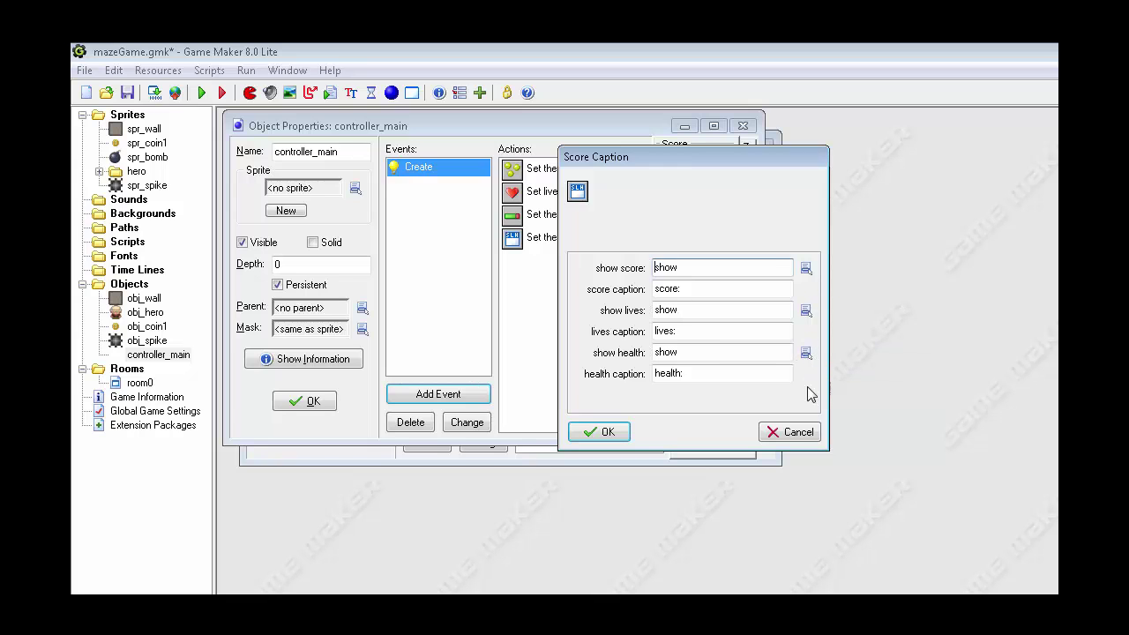
pyautogui.click(682, 372)
pyautogui.write(':')
pyautogui.click(608, 436)
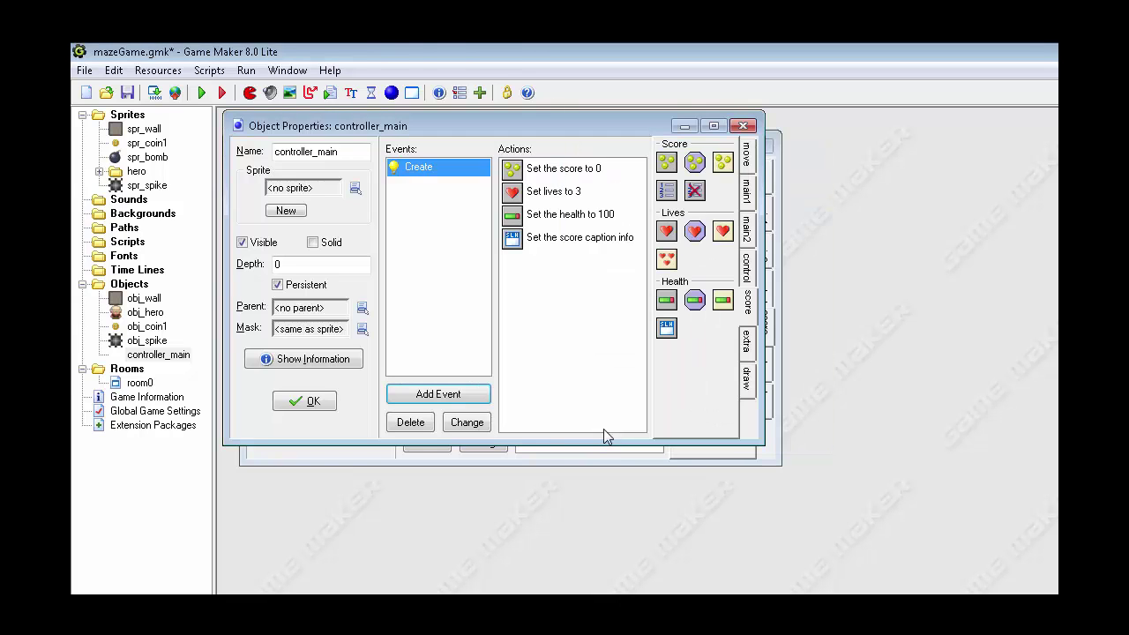
pyautogui.click(141, 385)
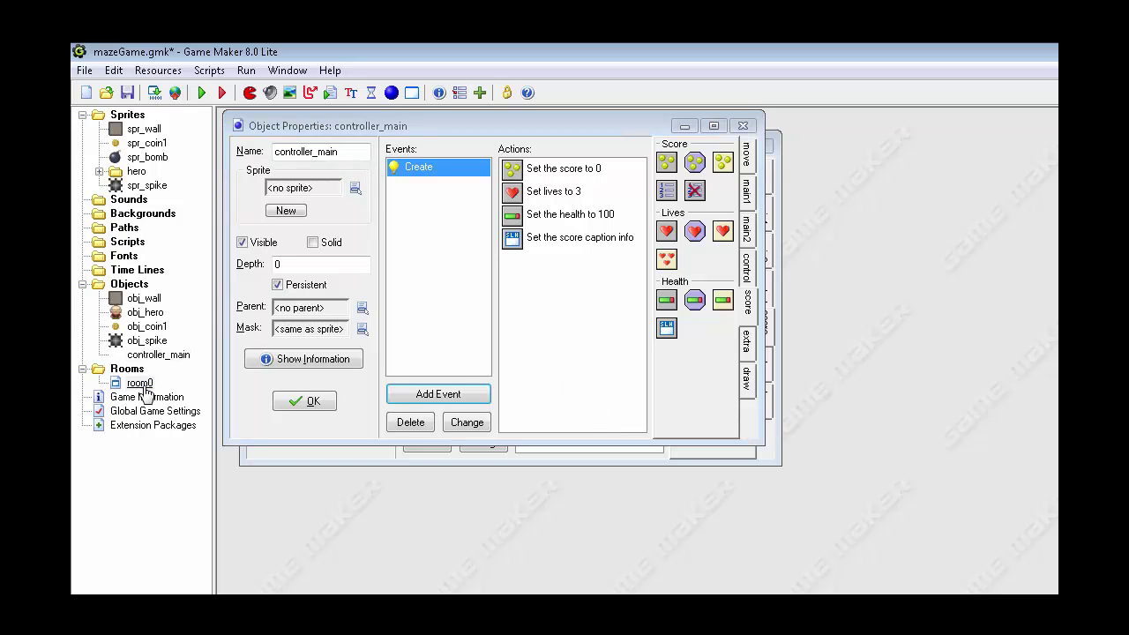
# Close the controller_main and obj_hero property windows
pyautogui.click(290, 405)
pyautogui.click(324, 424)
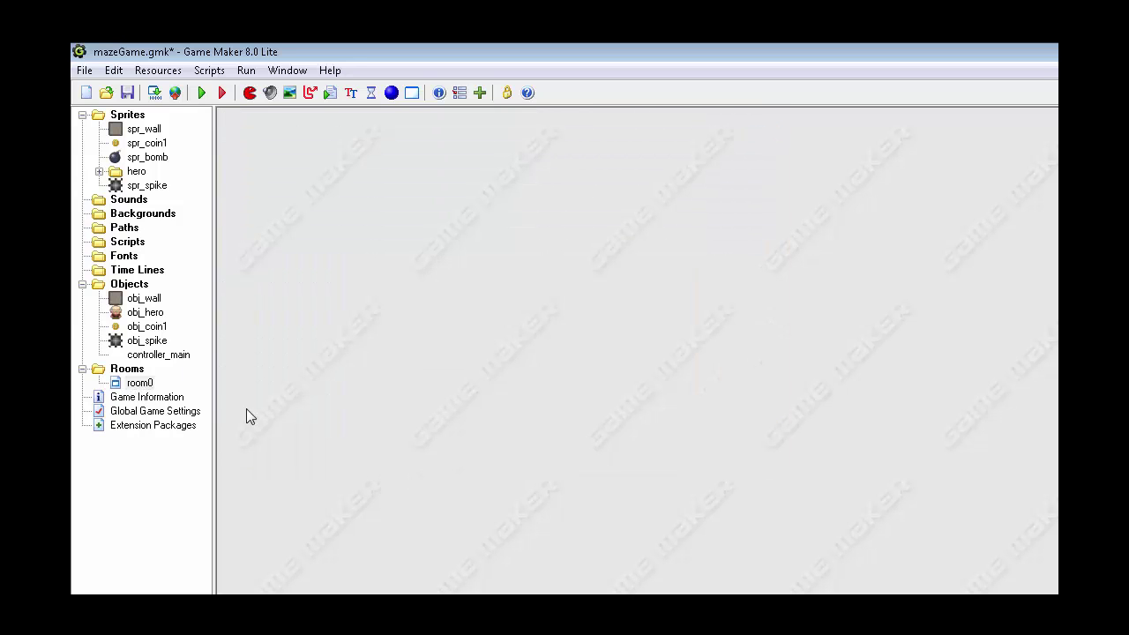
pyautogui.click(134, 384)
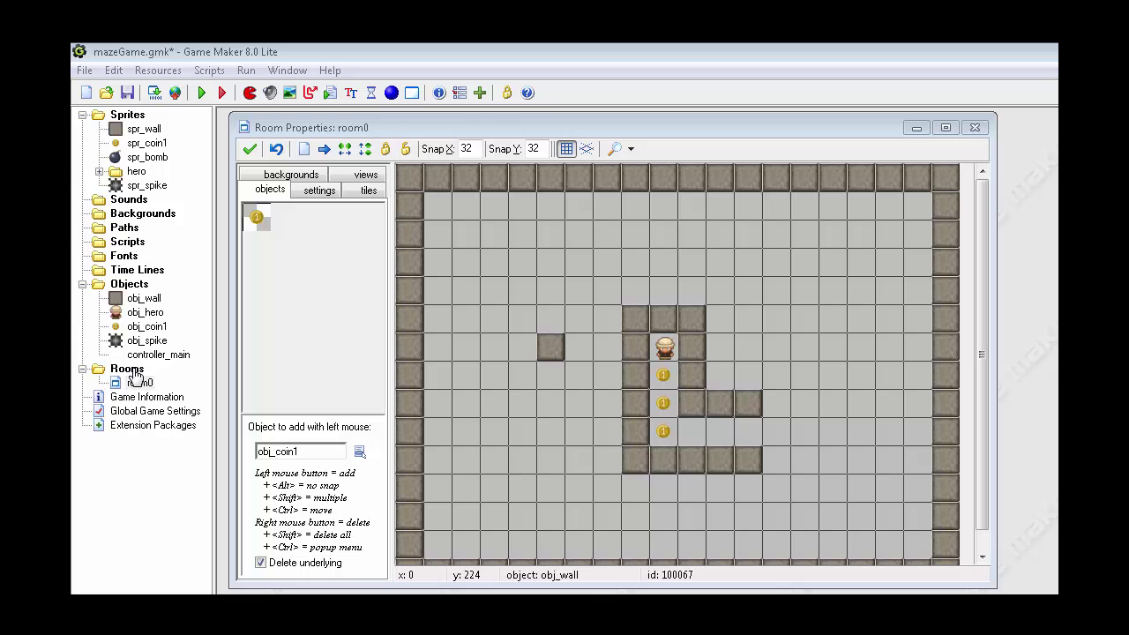
# Create a new room and rename it splash_page in the resource tree
pyautogui.rightClick(132, 371)
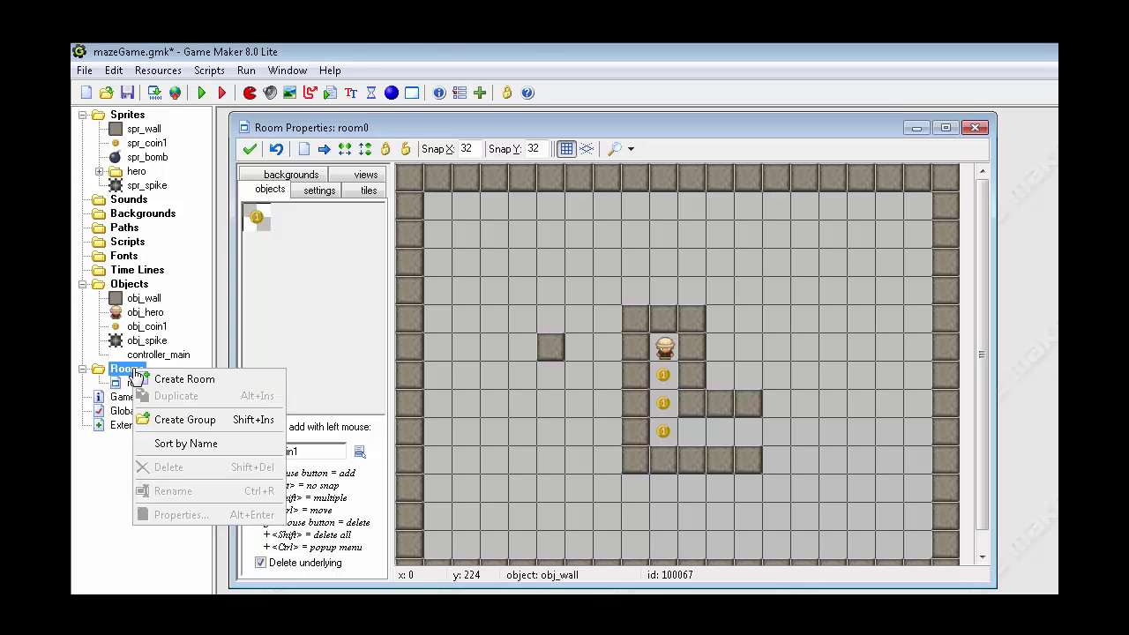
pyautogui.click(190, 382)
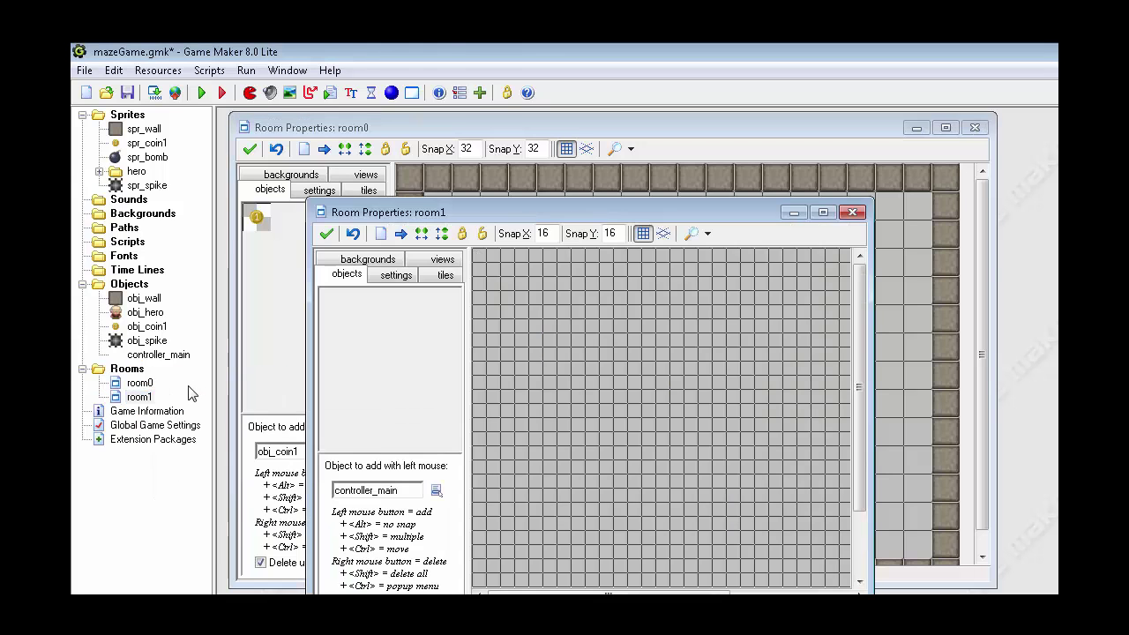
pyautogui.click(141, 384)
pyautogui.click(141, 384)
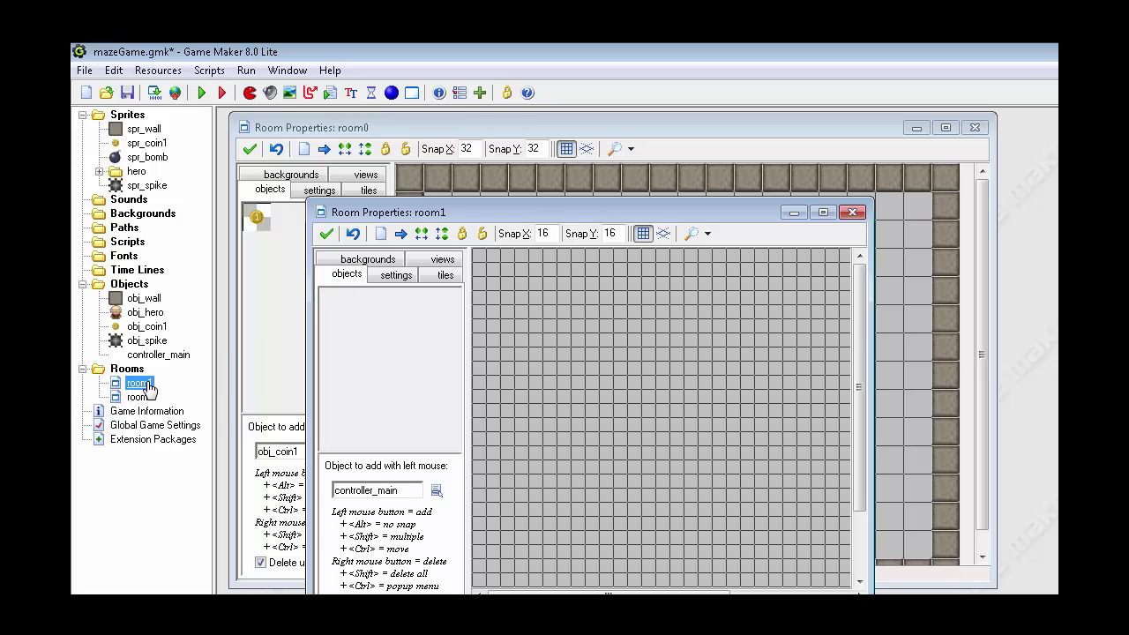
pyautogui.click(155, 383)
pyautogui.click(181, 397)
pyautogui.click(140, 385)
pyautogui.write('splash_page')
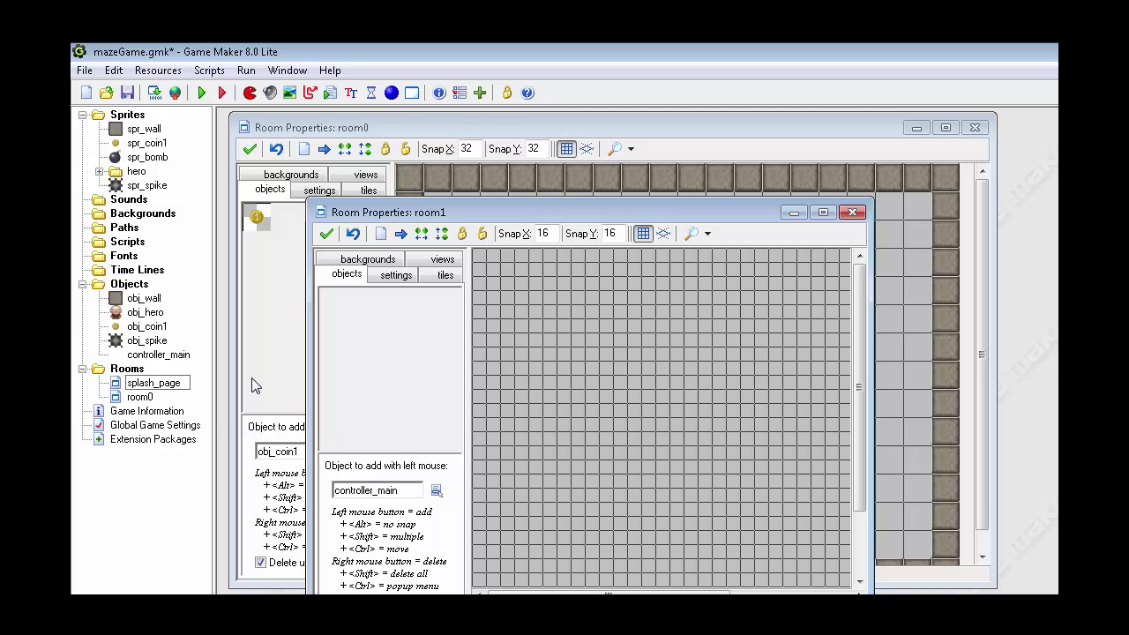
pyautogui.click(194, 408)
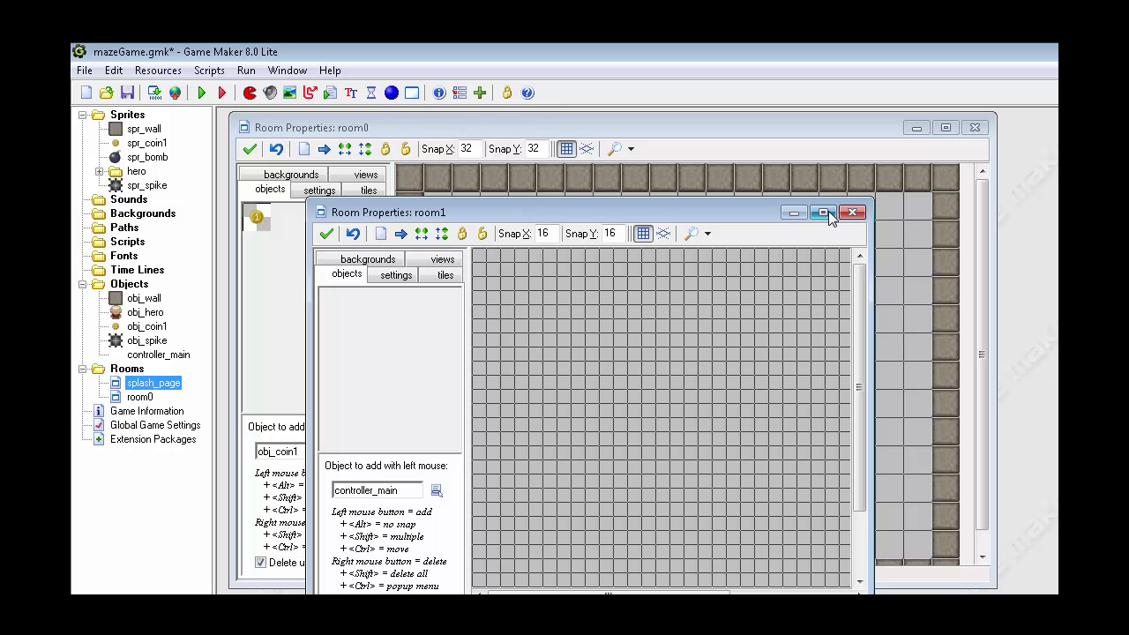
# Place one controller_main instance in the middle of the splash_page room and review its properties
pyautogui.moveTo(768, 212); pyautogui.dragTo(647, 134)
pyautogui.moveTo(787, 538); pyautogui.dragTo(1014, 589)
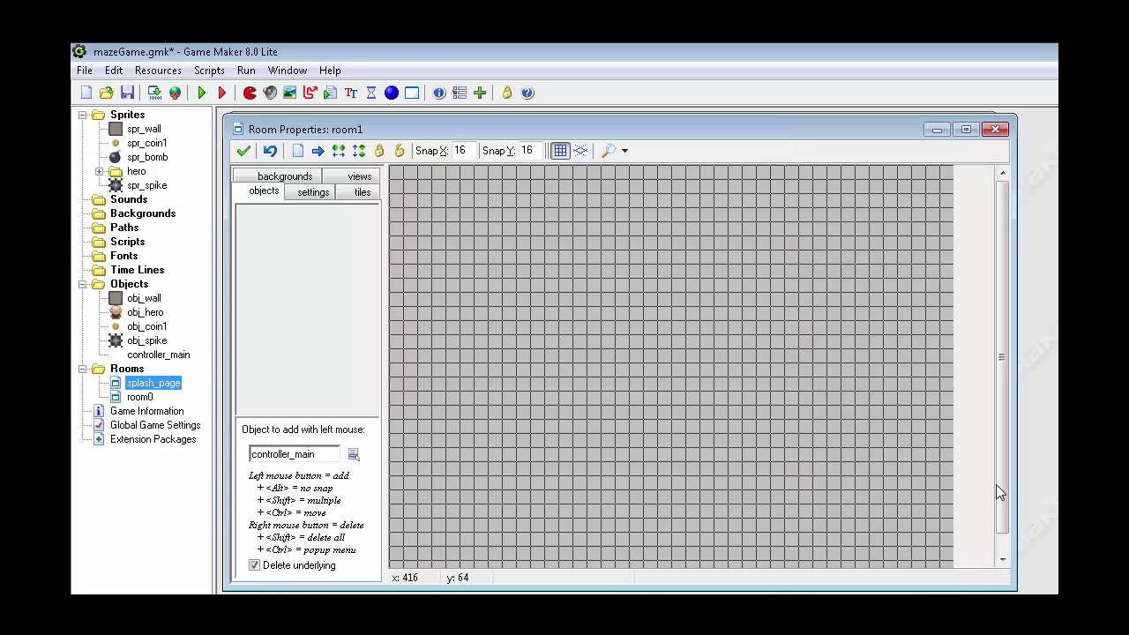
pyautogui.moveTo(1003, 487); pyautogui.dragTo(997, 518)
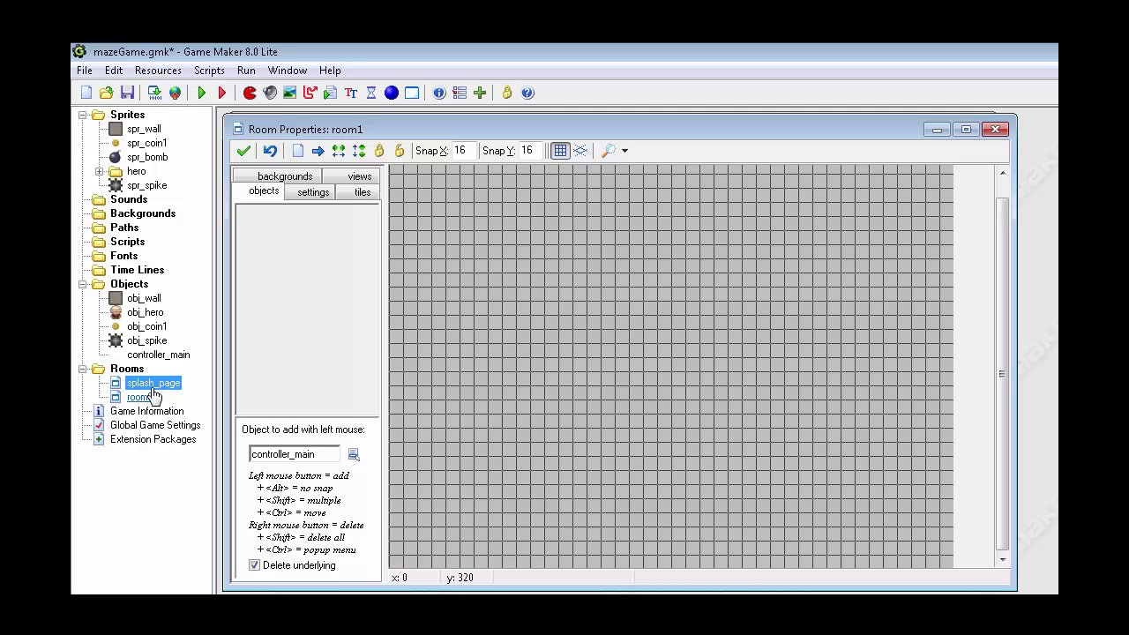
pyautogui.click(352, 454)
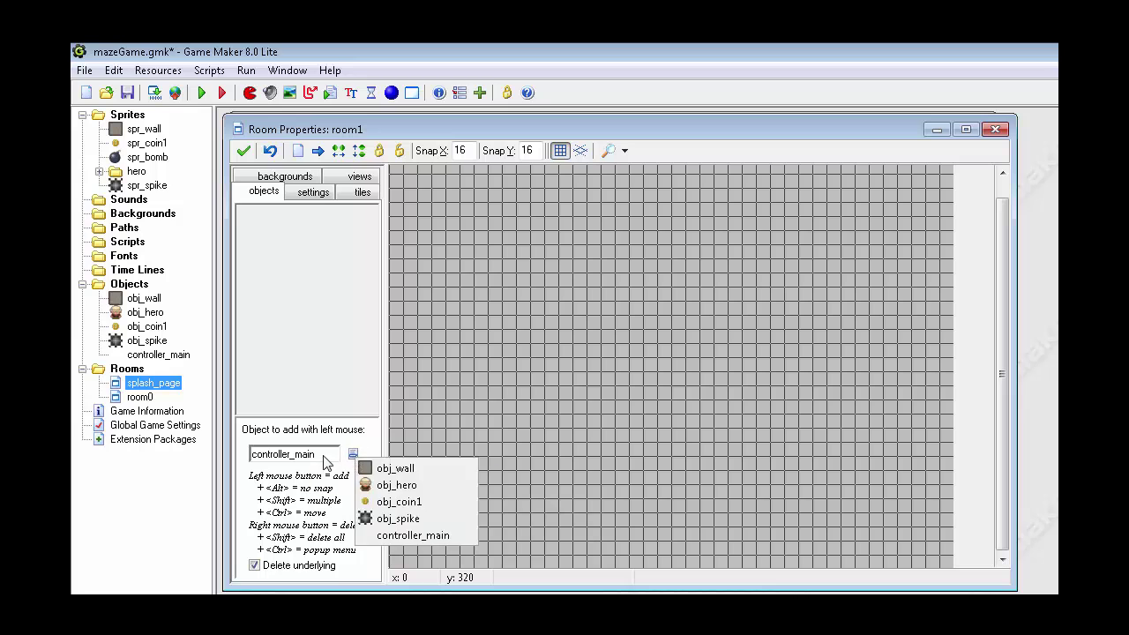
pyautogui.click(304, 457)
pyautogui.click(345, 532)
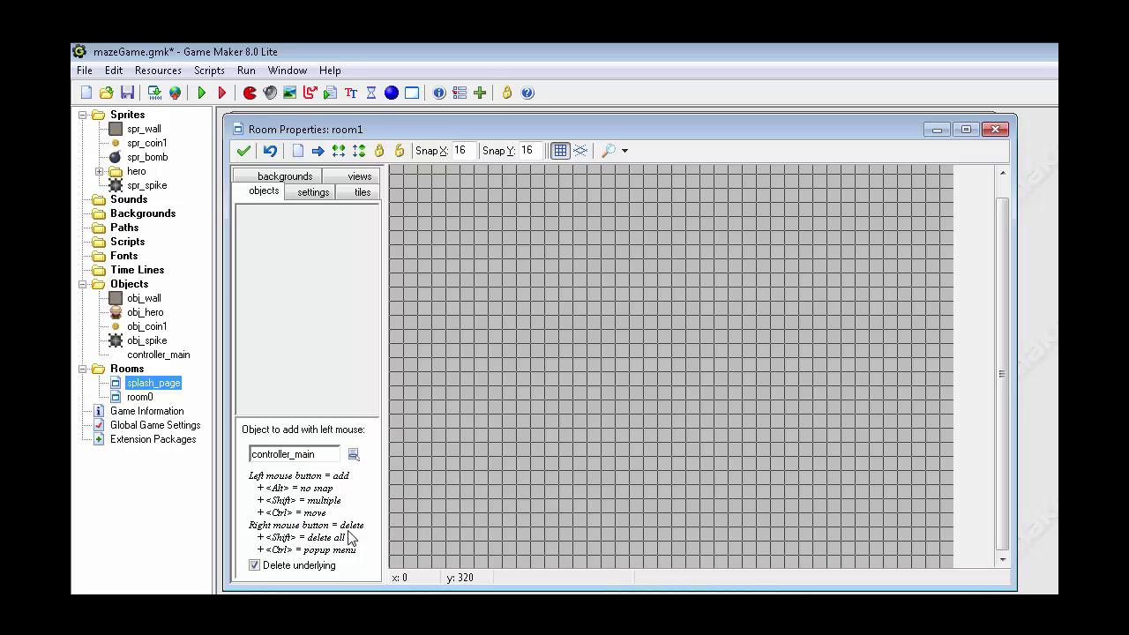
pyautogui.click(611, 336)
pyautogui.doubleClick(159, 356)
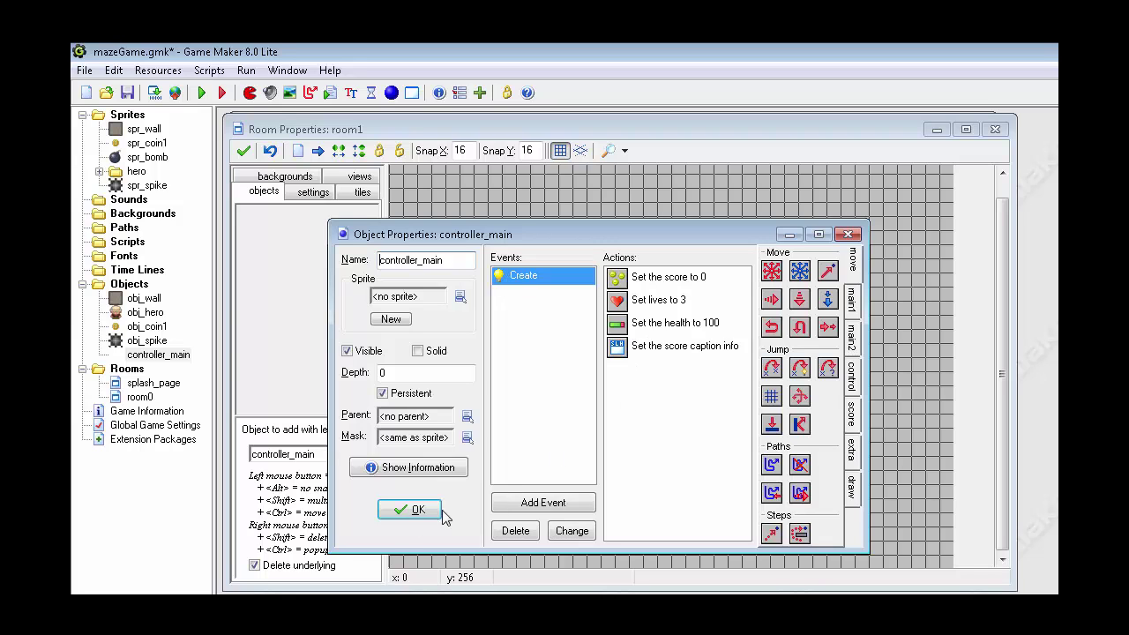
pyautogui.click(409, 512)
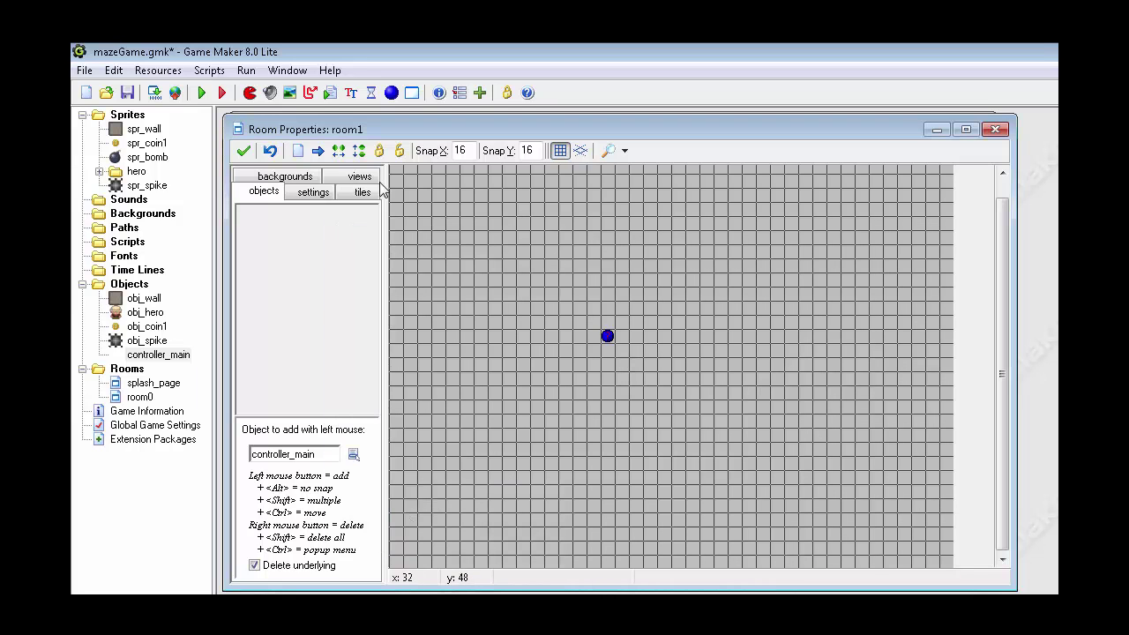
pyautogui.click(201, 93)
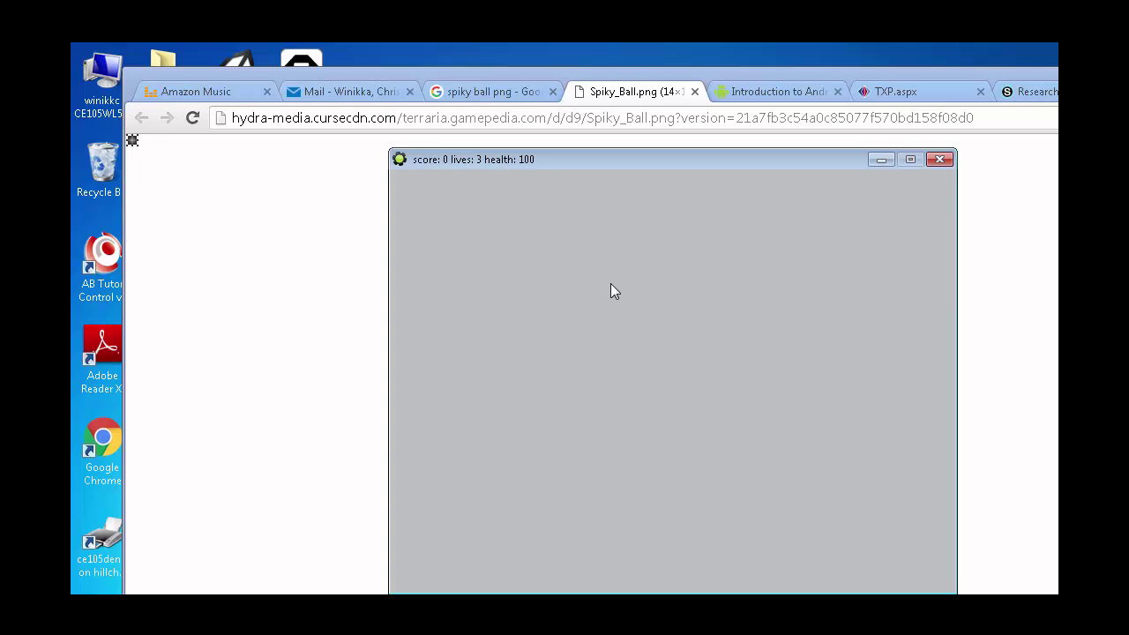
# Close the test game and reopen controller_main's properties
pyautogui.click(940, 161)
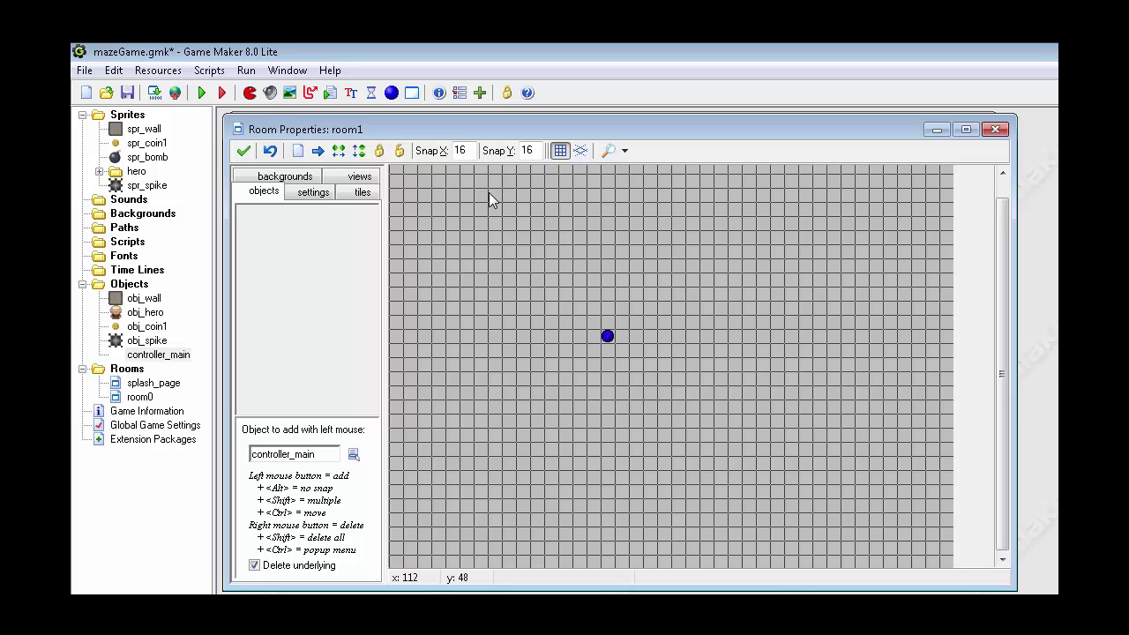
pyautogui.click(160, 357)
pyautogui.doubleClick(164, 361)
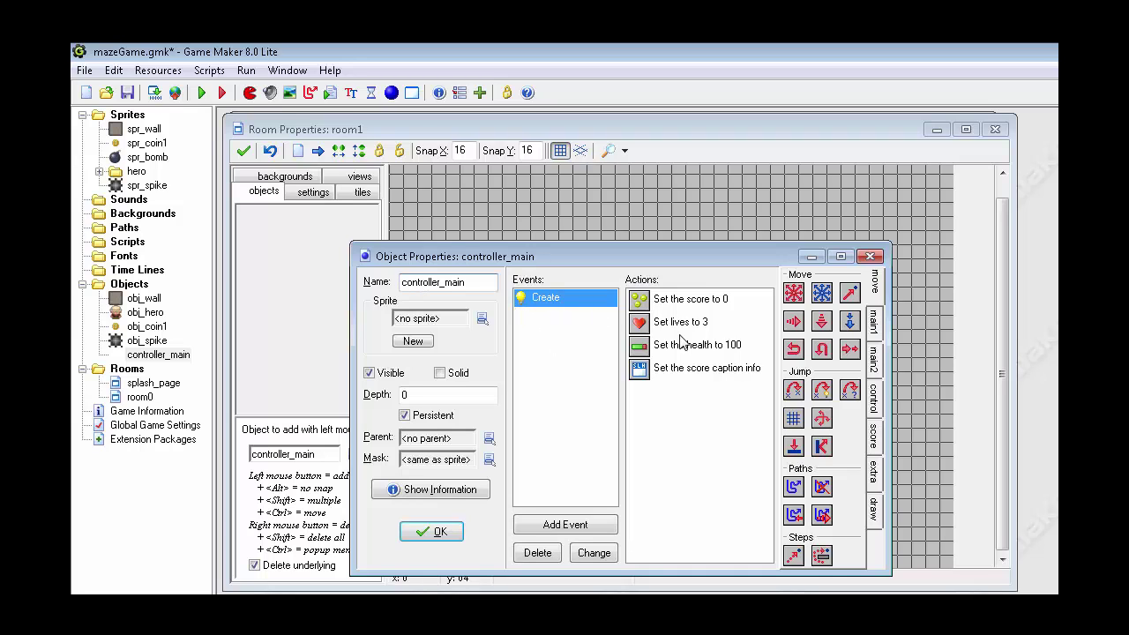
# Add a Display Message action reading 'Welcome to my game' to the Create event
pyautogui.click(874, 326)
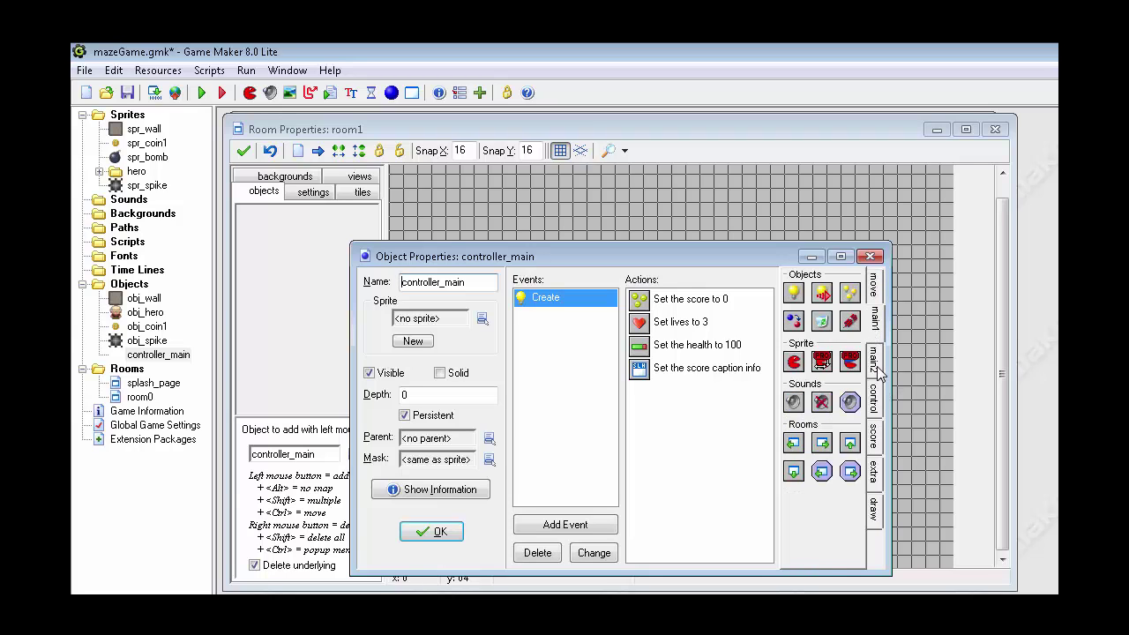
pyautogui.click(877, 369)
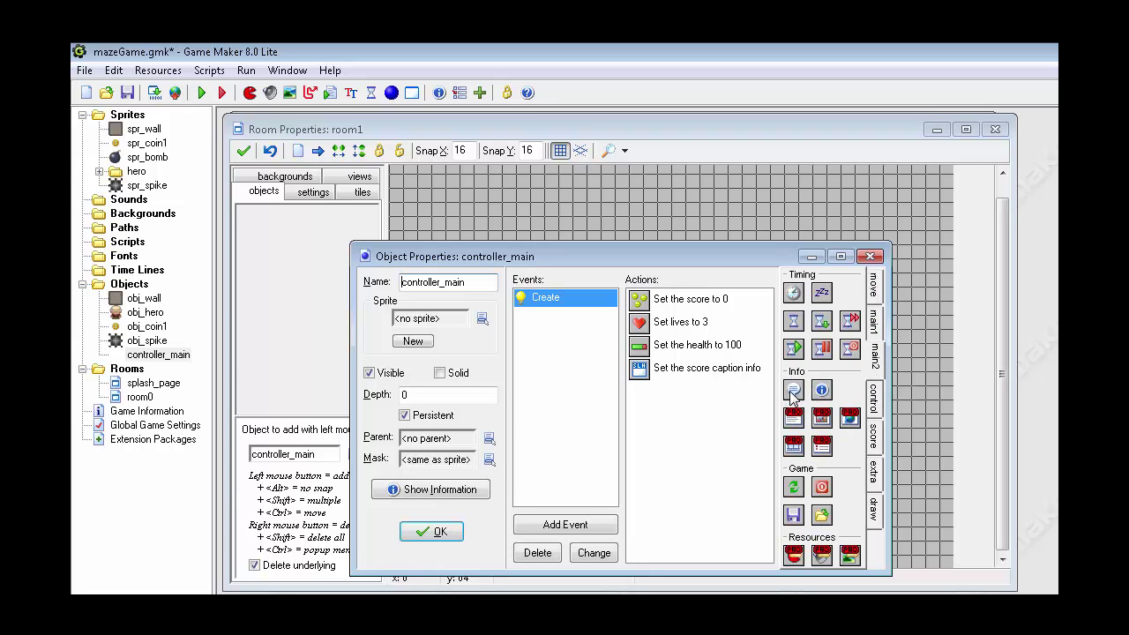
pyautogui.moveTo(794, 395); pyautogui.dragTo(704, 395)
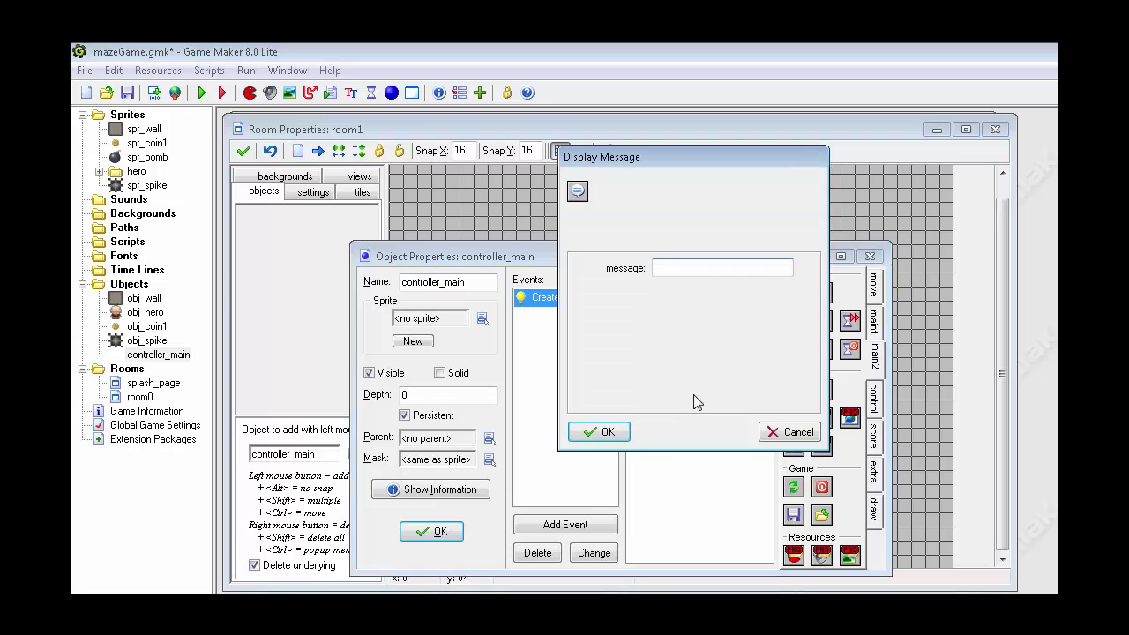
pyautogui.click(685, 269)
pyautogui.write('This is a reme')
pyautogui.press('BackSpace')
pyautogui.press('BackSpace')
pyautogui.press('BackSpace')
pyautogui.press('BackSpace')
pyautogui.press('BackSpace')
pyautogui.press('BackSpace')
pyautogui.press('BackSpace')
pyautogui.press('BackSpace')
pyautogui.press('BackSpace')
pyautogui.press('BackSpace')
pyautogui.press('BackSpace')
pyautogui.press('BackSpace')
pyautogui.press('BackSpace')
pyautogui.write('Welcome to m')
pyautogui.click(599, 431)
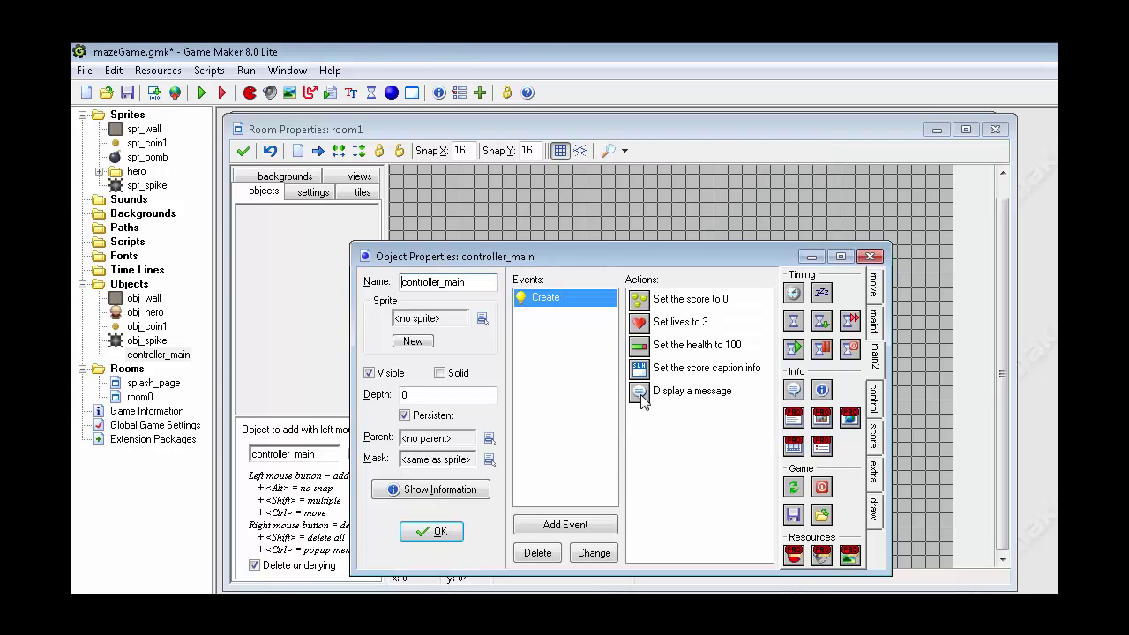
pyautogui.click(439, 533)
pyautogui.click(127, 92)
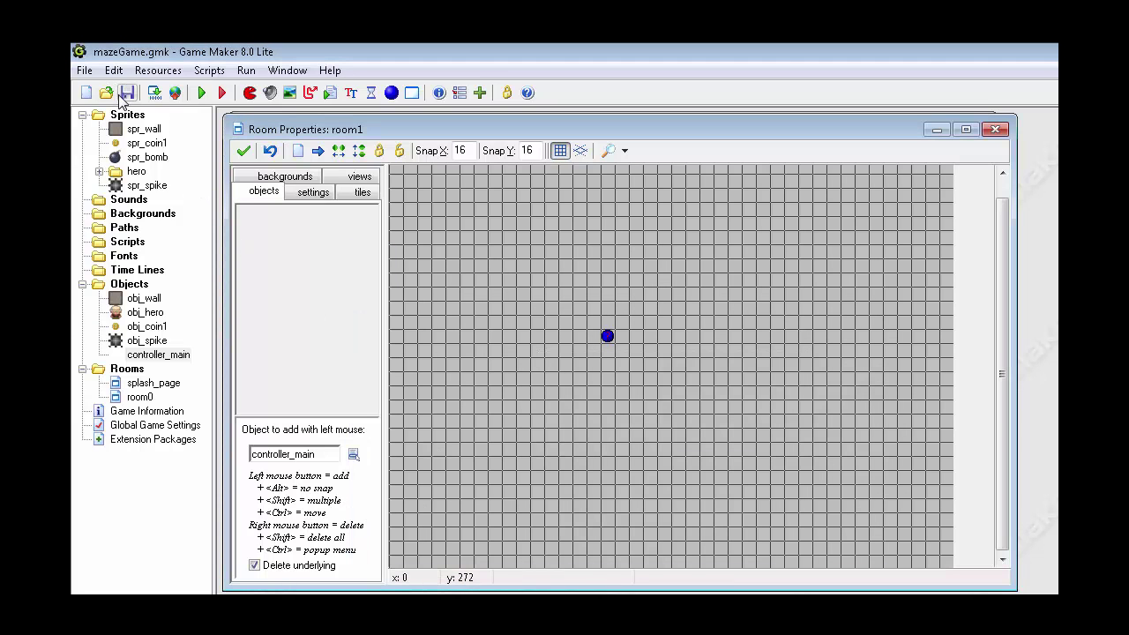
pyautogui.click(203, 94)
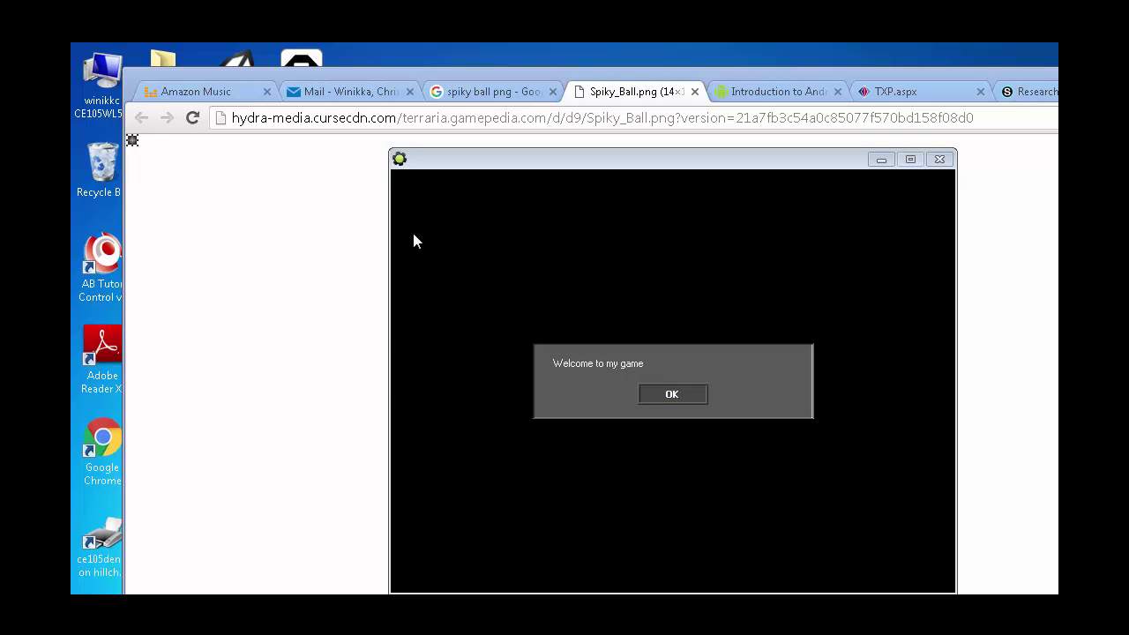
pyautogui.click(660, 398)
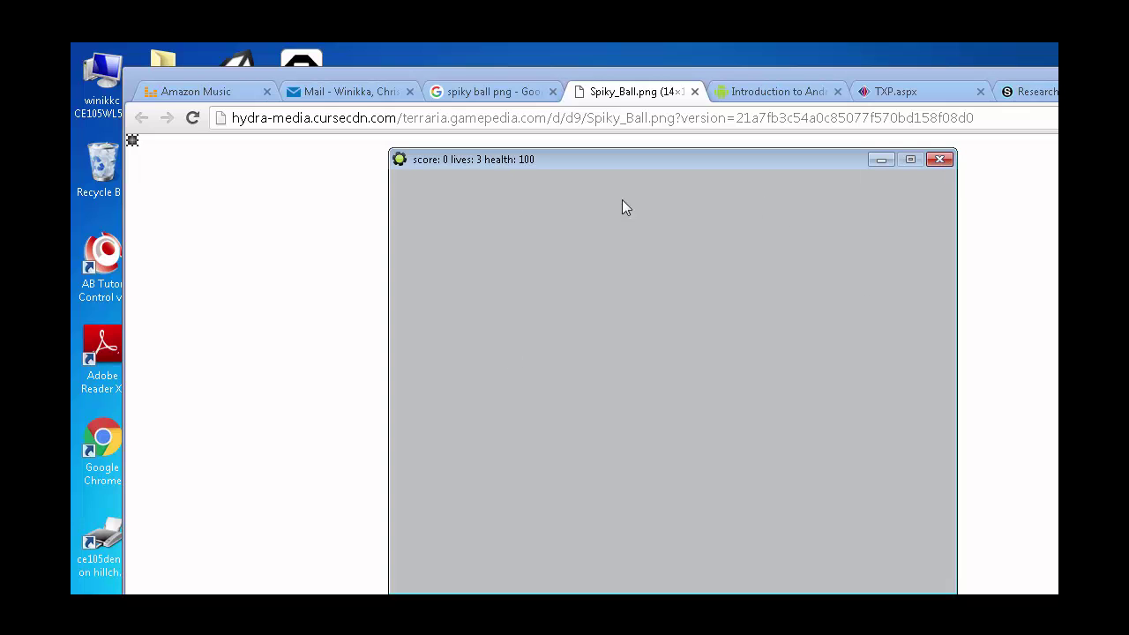
pyautogui.click(940, 158)
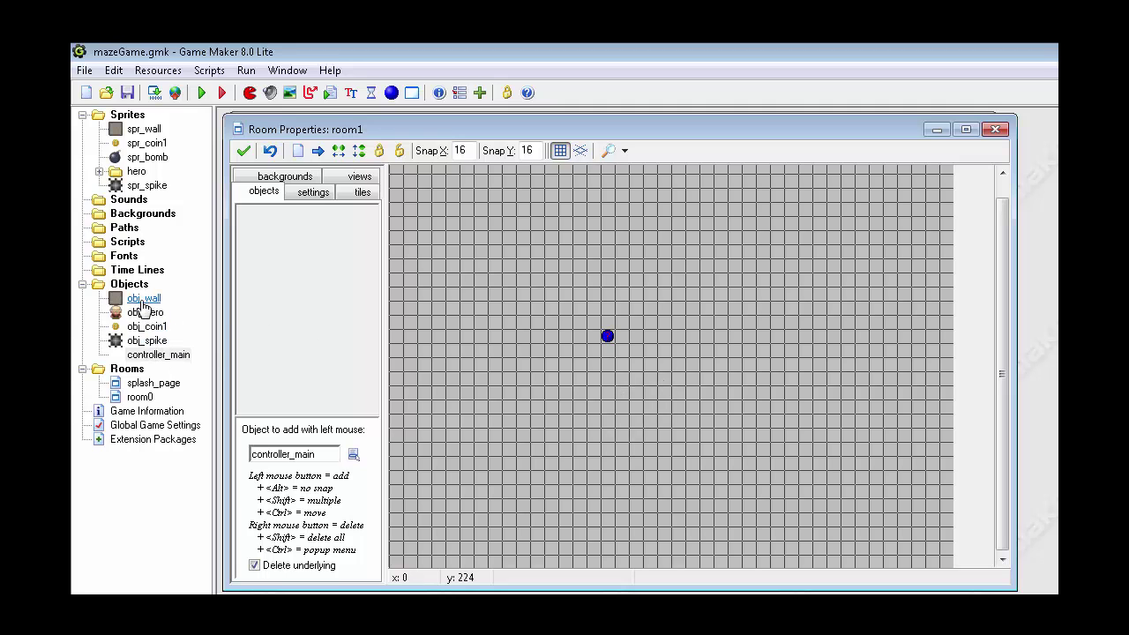
# Close both room windows and add an <Enter> keyboard event to controller_main
pyautogui.click(157, 355)
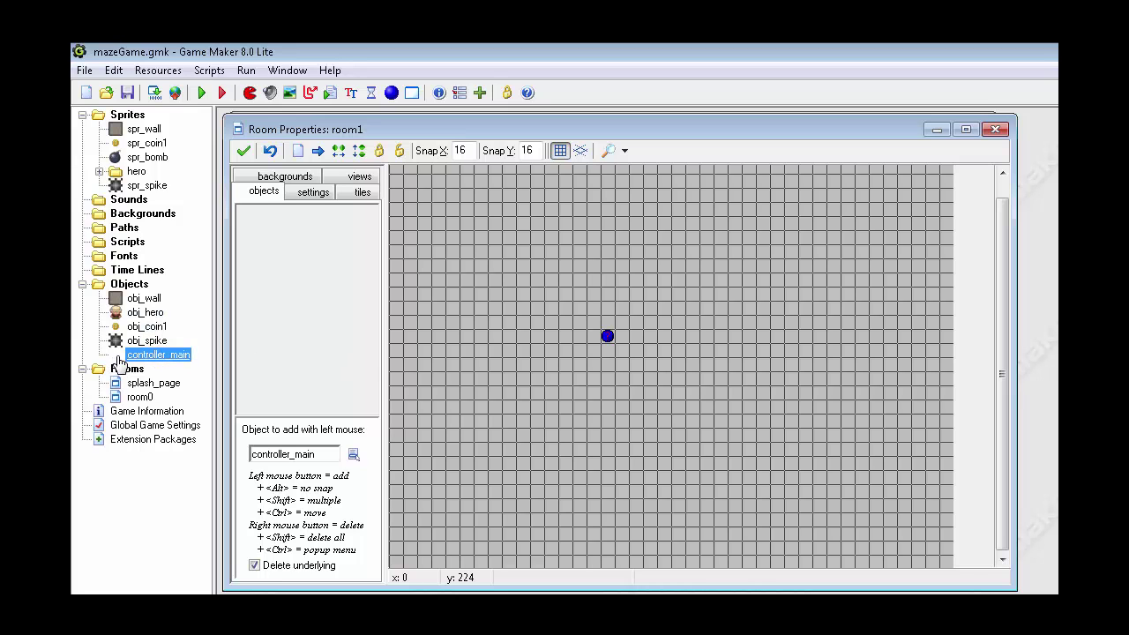
pyautogui.click(244, 150)
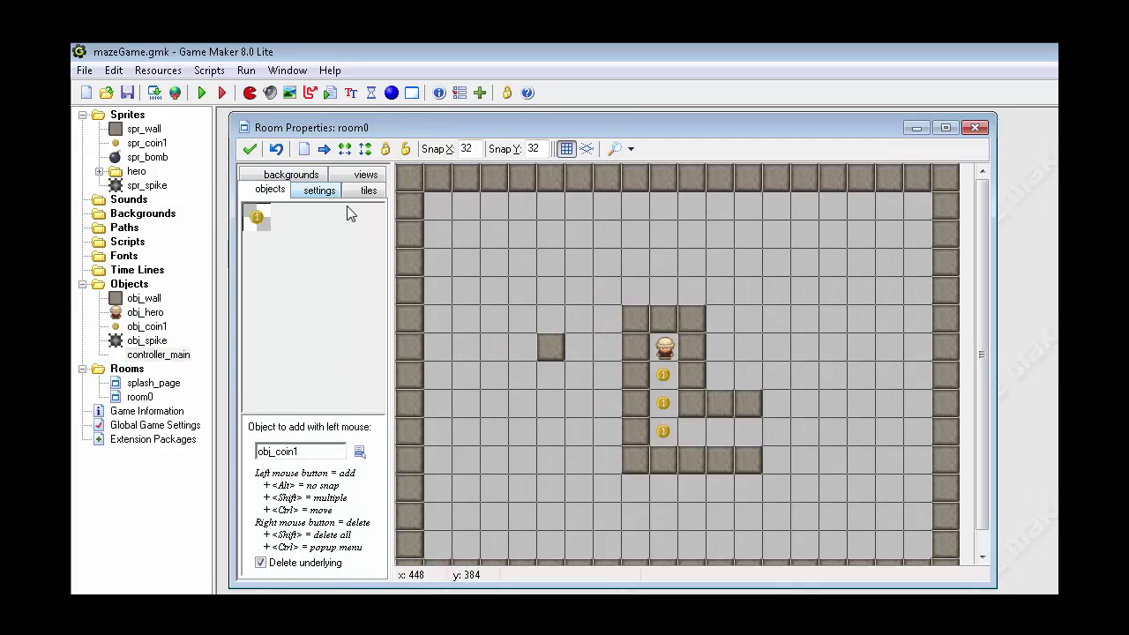
pyautogui.click(250, 149)
pyautogui.click(152, 355)
pyautogui.doubleClick(152, 354)
pyautogui.moveTo(489, 278); pyautogui.dragTo(359, 135)
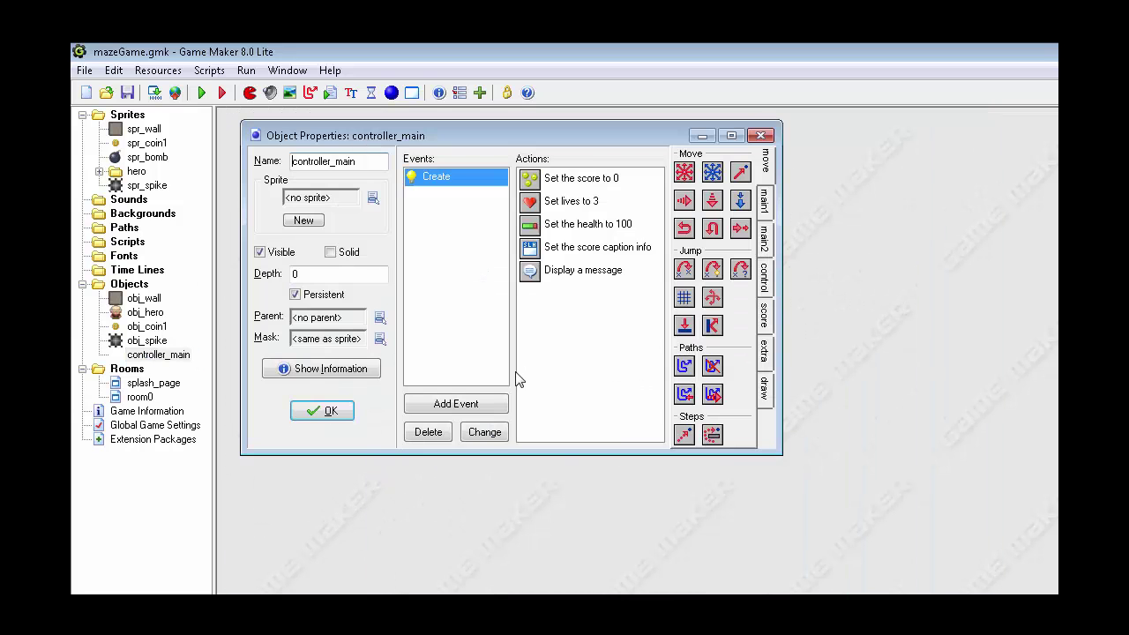
pyautogui.click(485, 411)
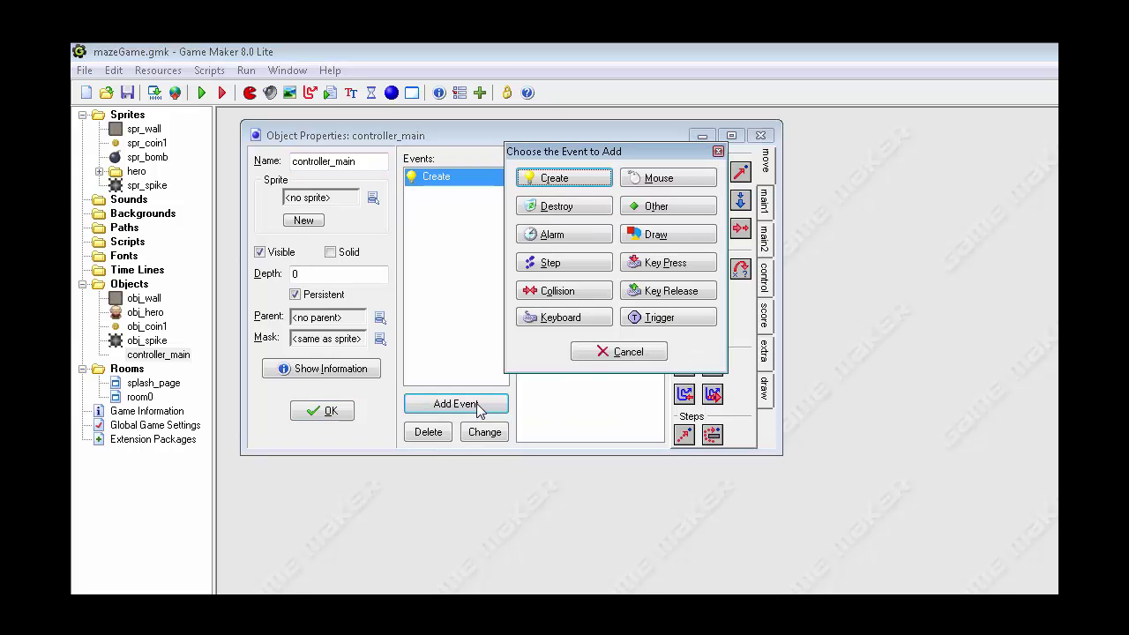
pyautogui.click(564, 319)
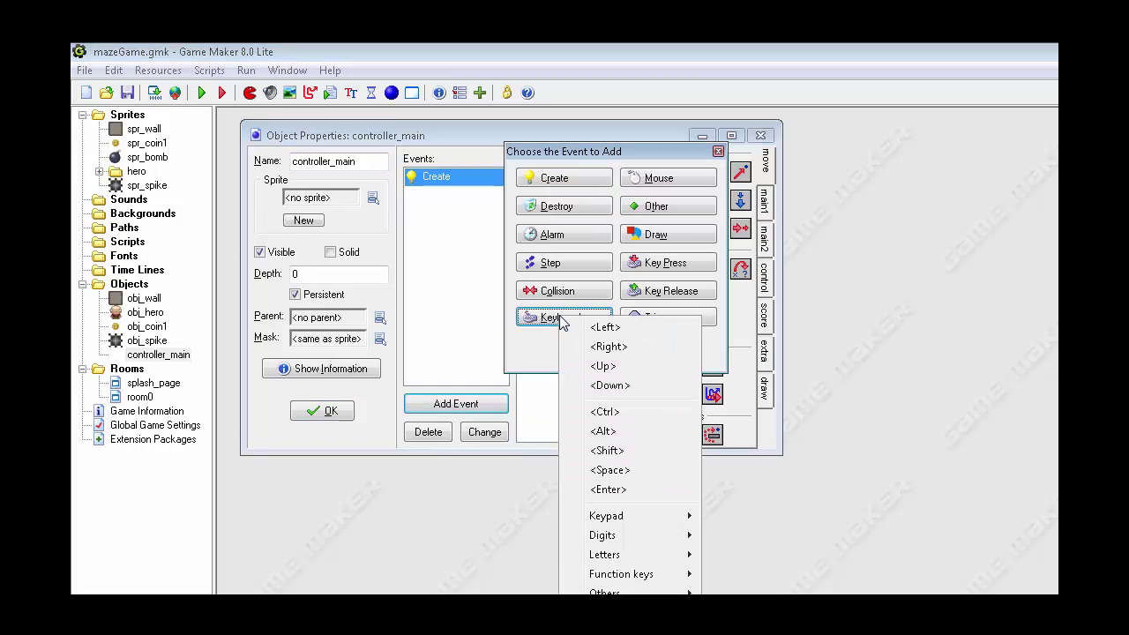
pyautogui.click(605, 490)
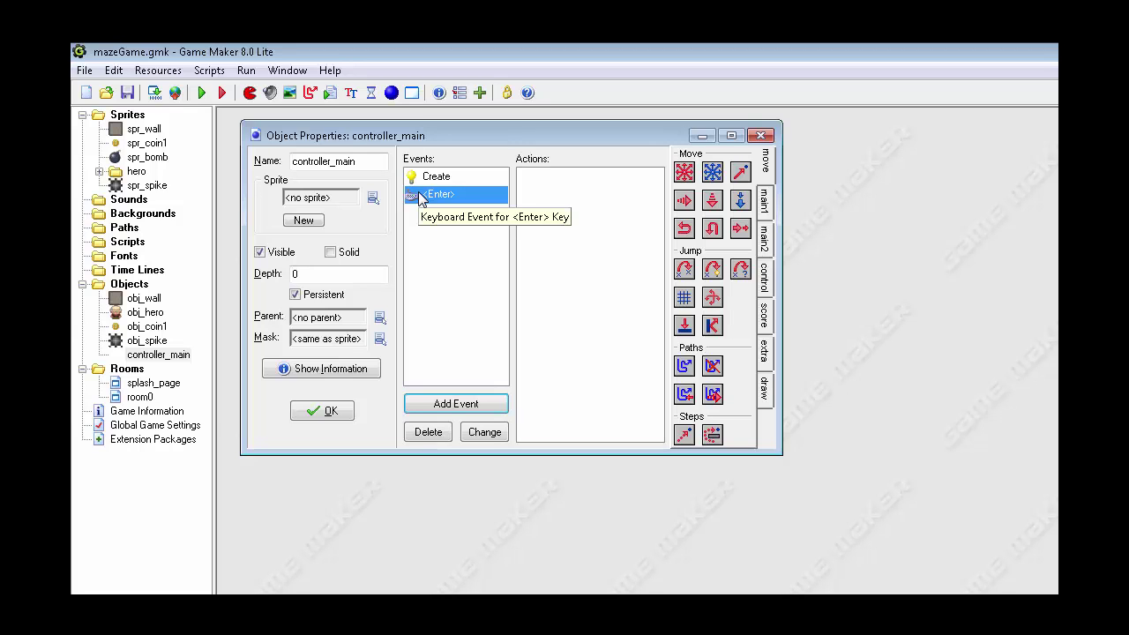
# In the Enter event, go to the next room if it exists, using the Create from left transition
pyautogui.click(765, 240)
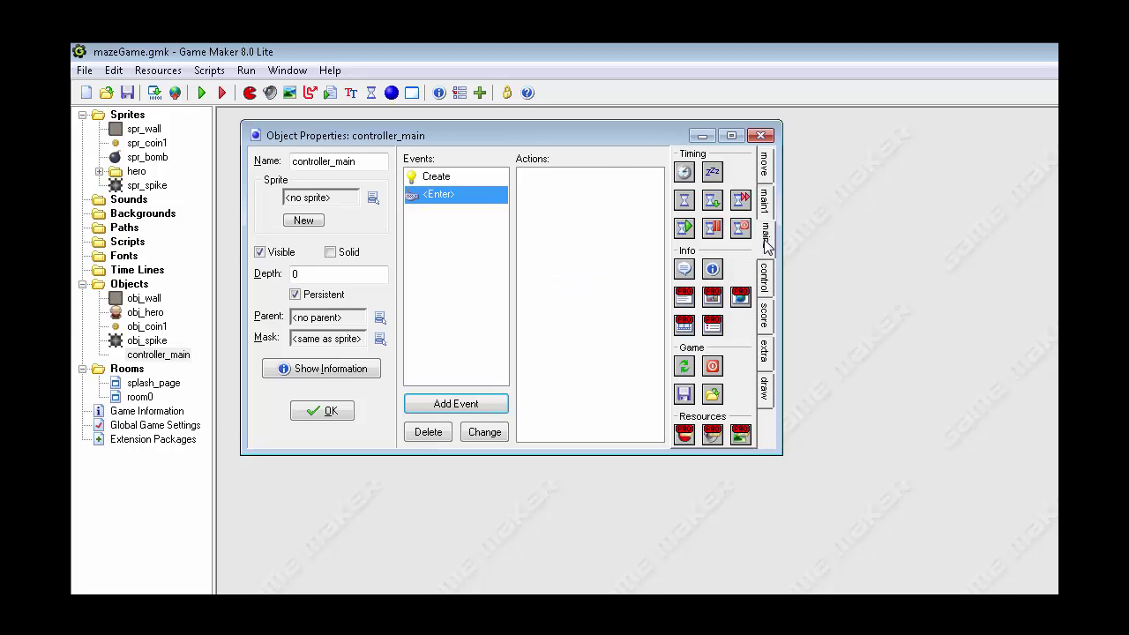
pyautogui.click(768, 202)
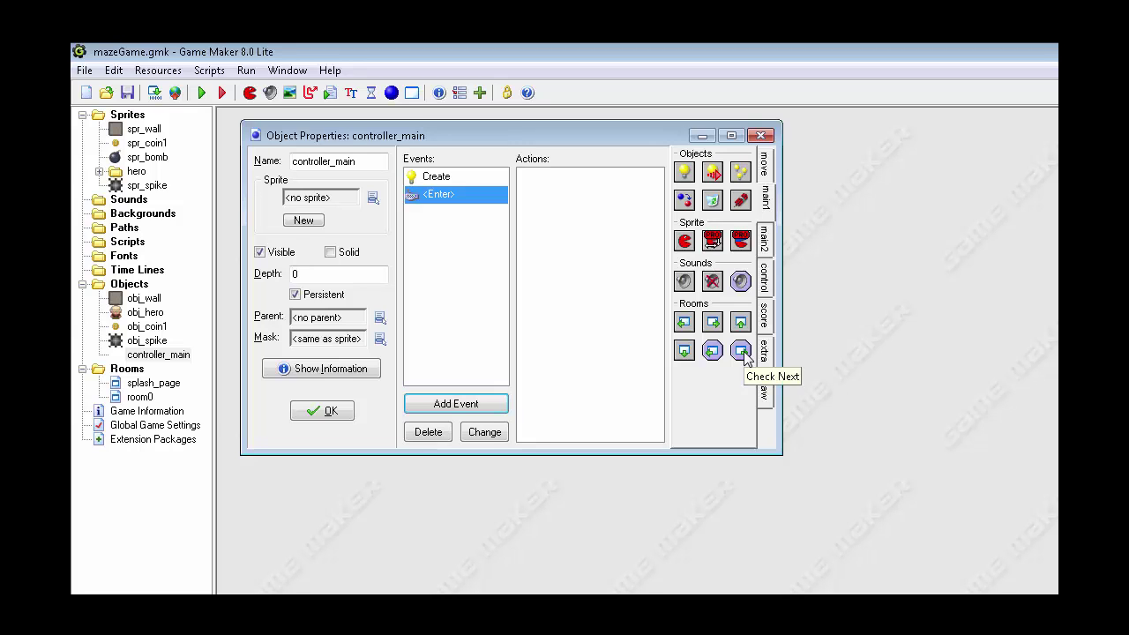
pyautogui.moveTo(742, 351); pyautogui.dragTo(564, 184)
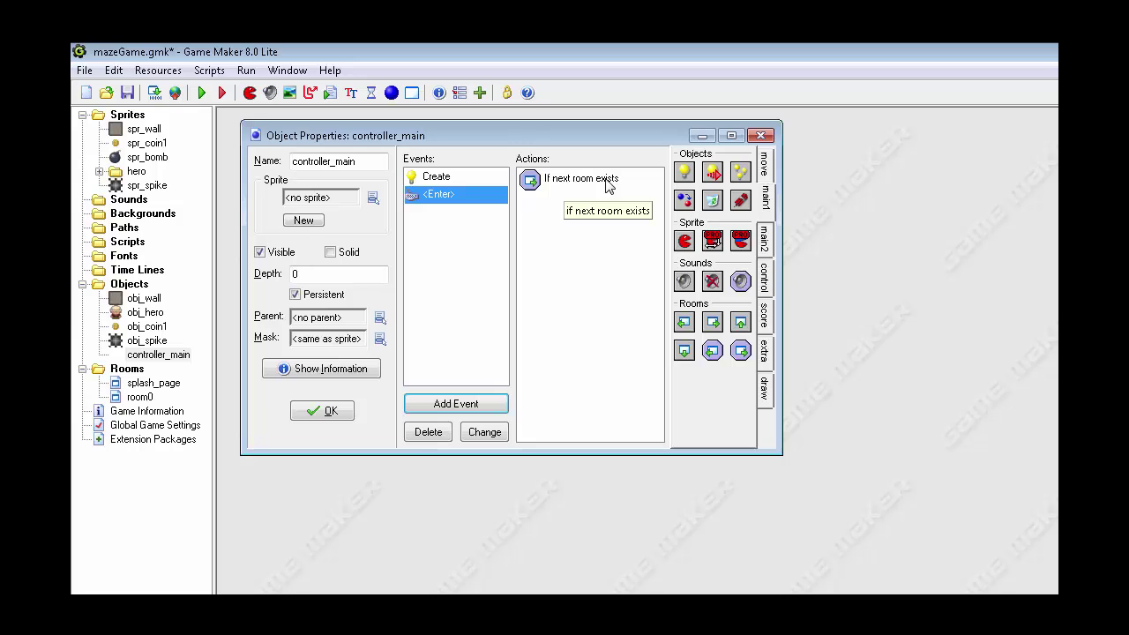
pyautogui.moveTo(715, 326); pyautogui.dragTo(599, 233)
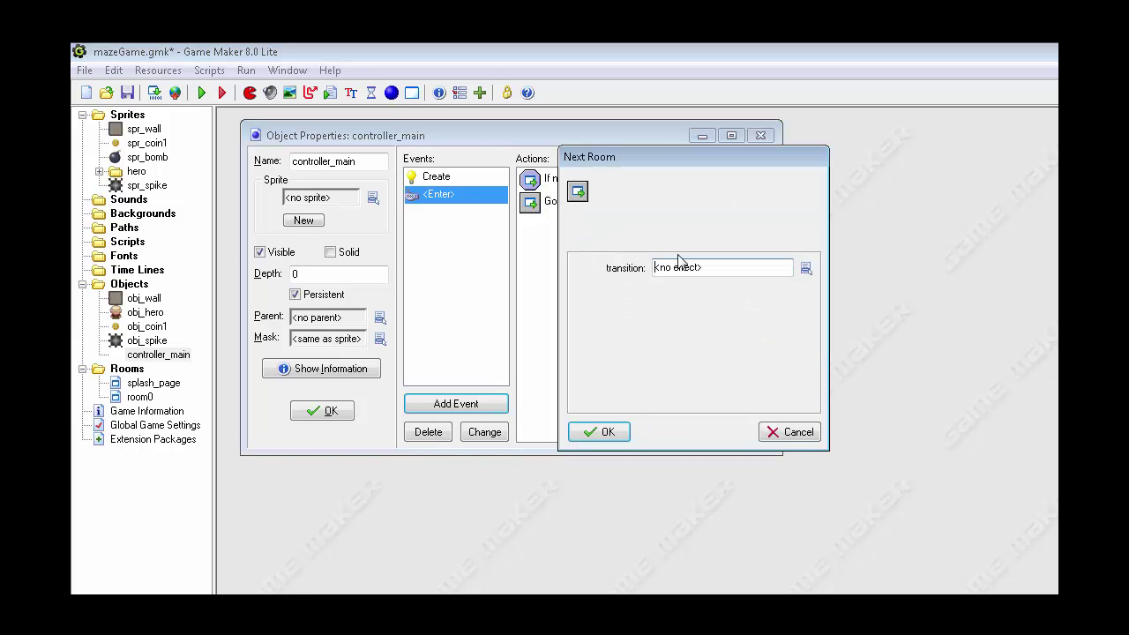
pyautogui.click(806, 269)
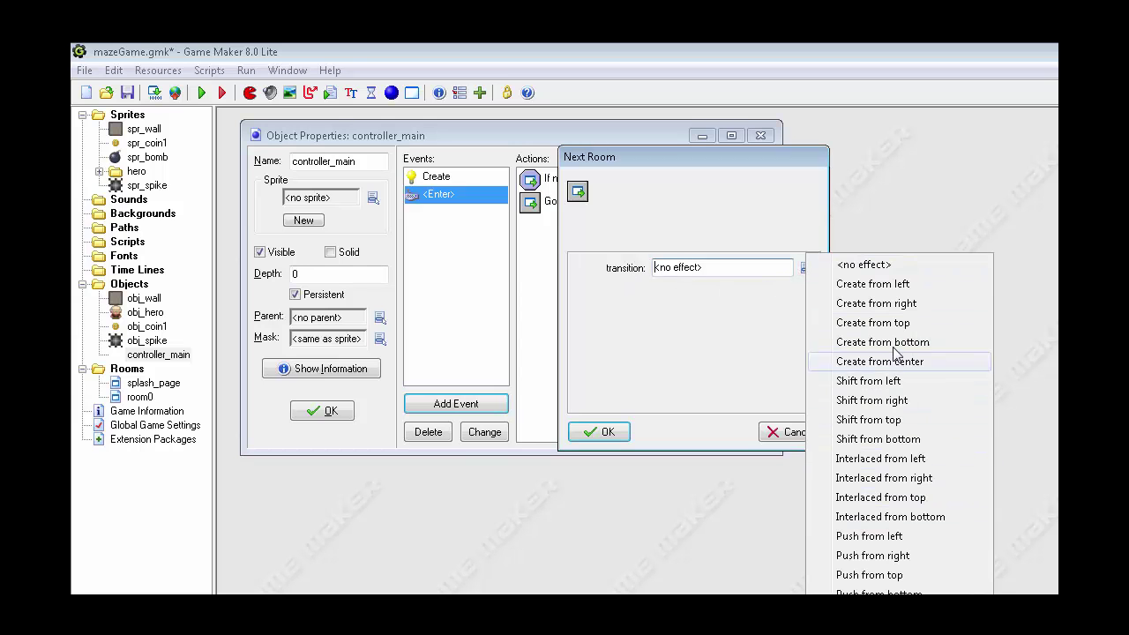
pyautogui.click(854, 285)
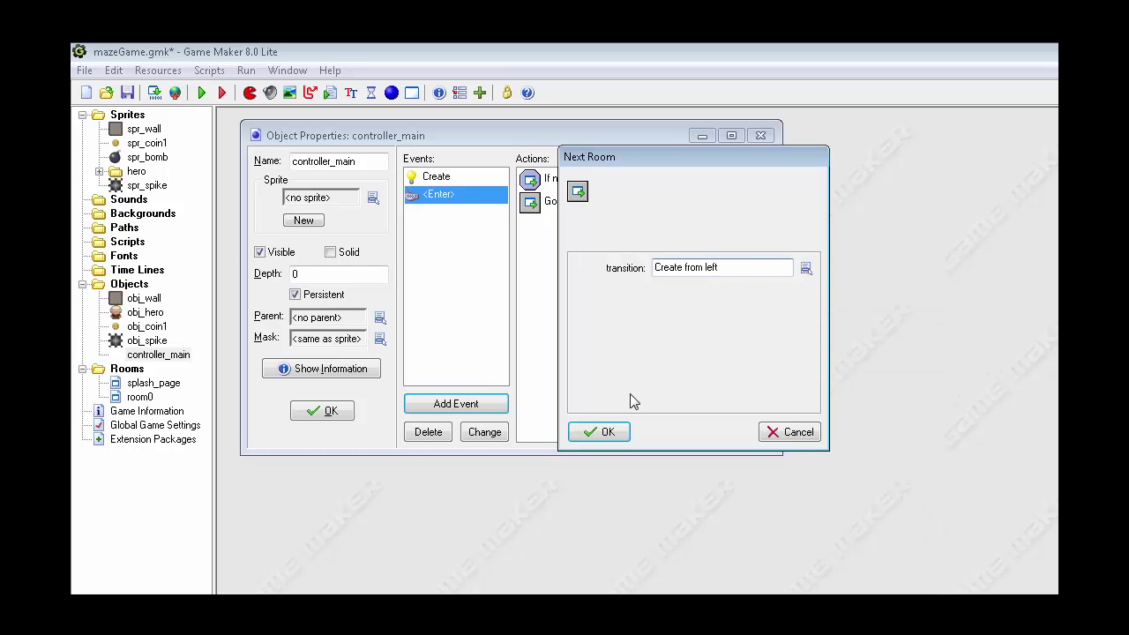
pyautogui.click(607, 432)
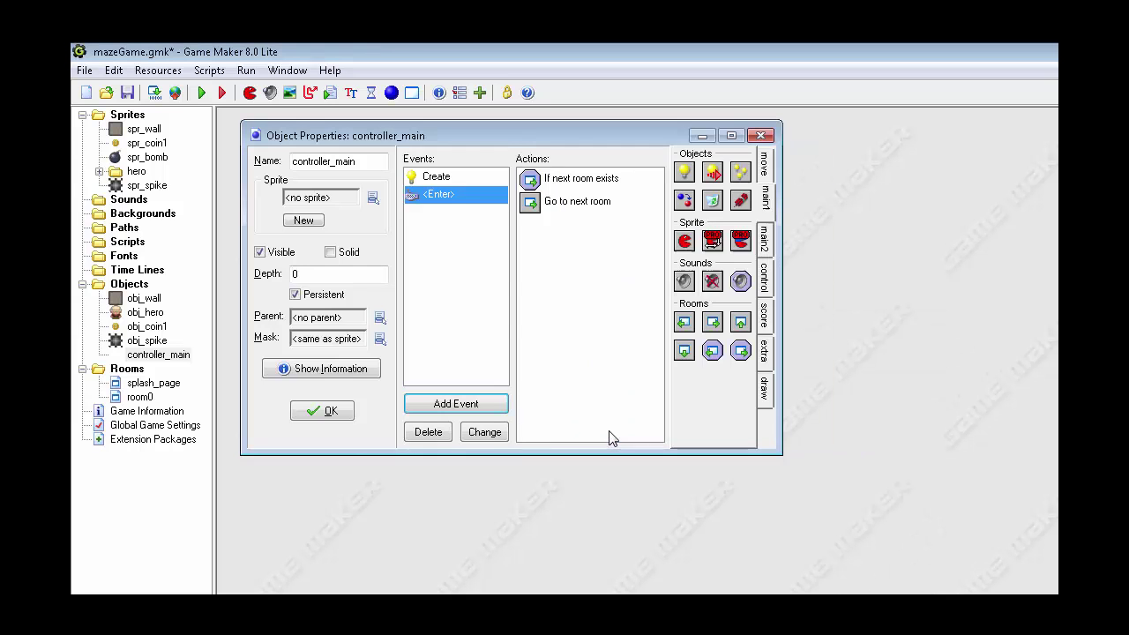
# Append '#Press enter to begin.' to the Create event's welcome message, then review the Enter event
pyautogui.click(416, 179)
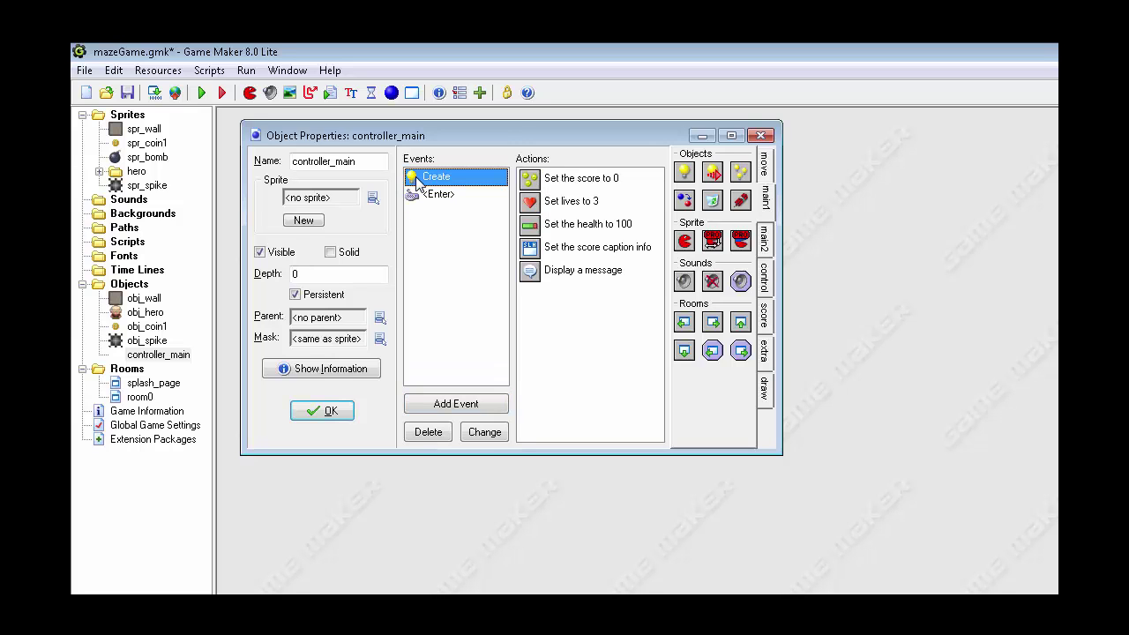
pyautogui.doubleClick(540, 271)
pyautogui.click(757, 268)
pyautogui.write('#Press enter')
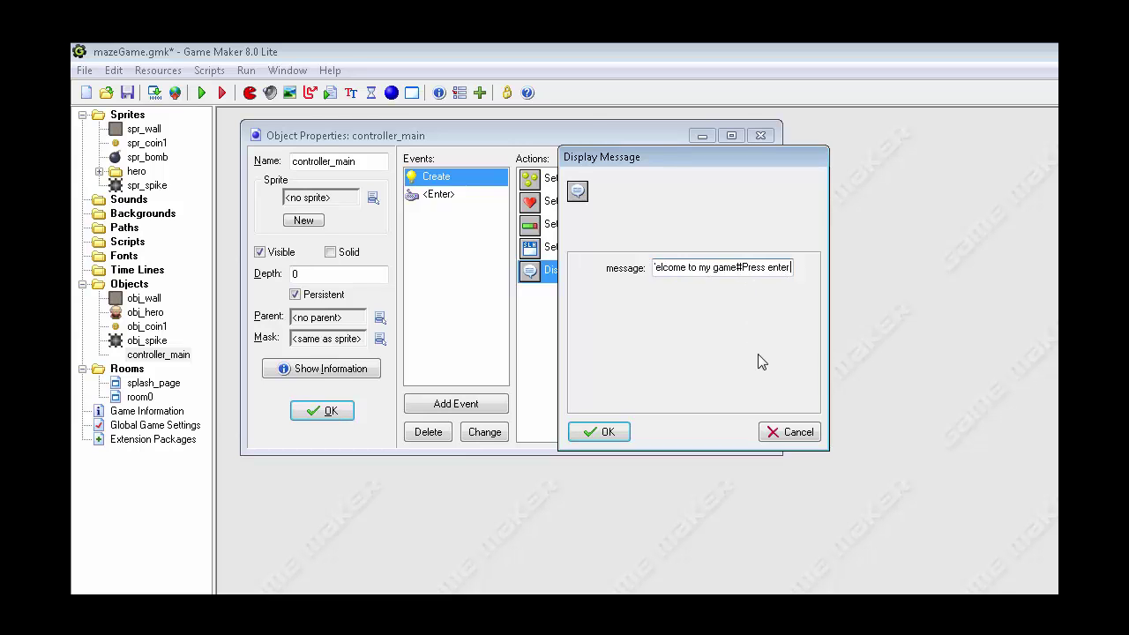
pyautogui.write(' to begin.')
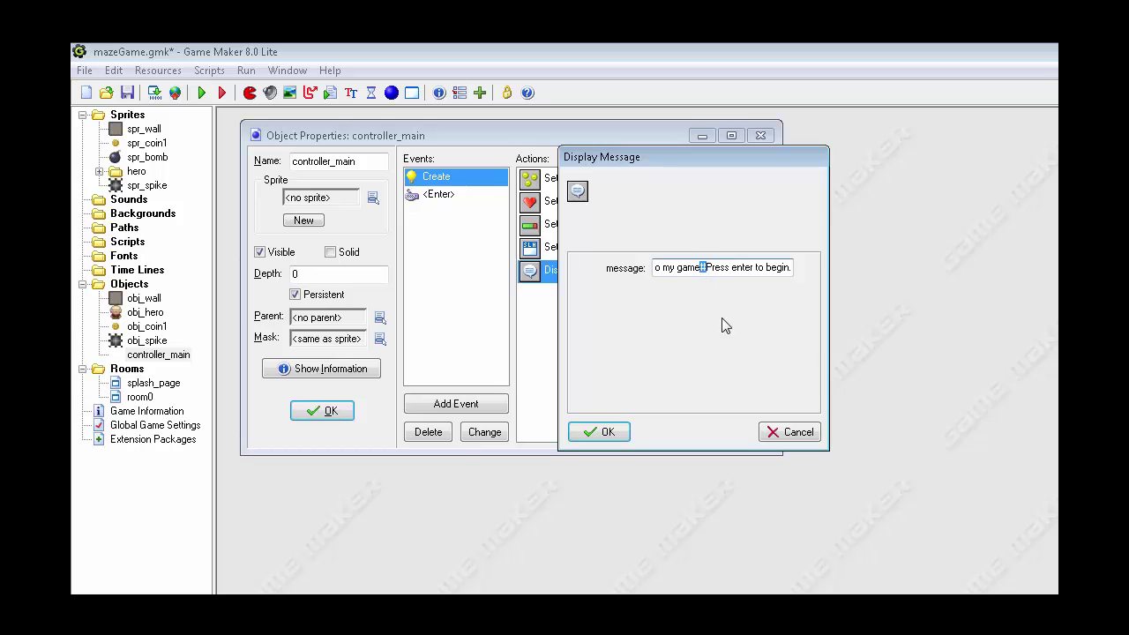
pyautogui.click(608, 433)
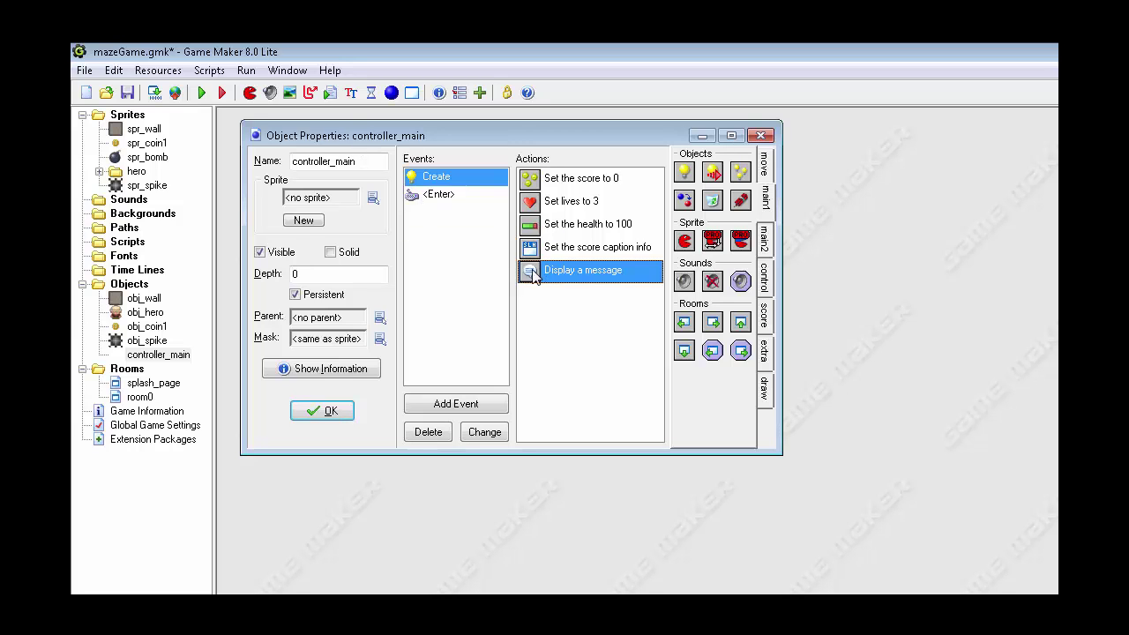
pyautogui.moveTo(535, 276)
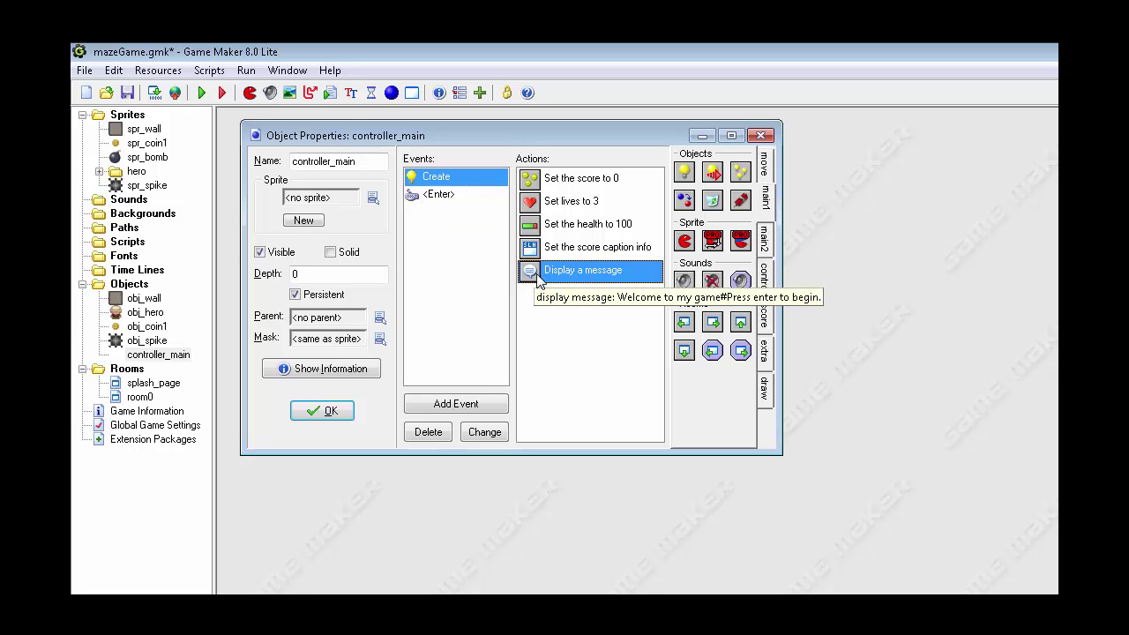
pyautogui.click(420, 199)
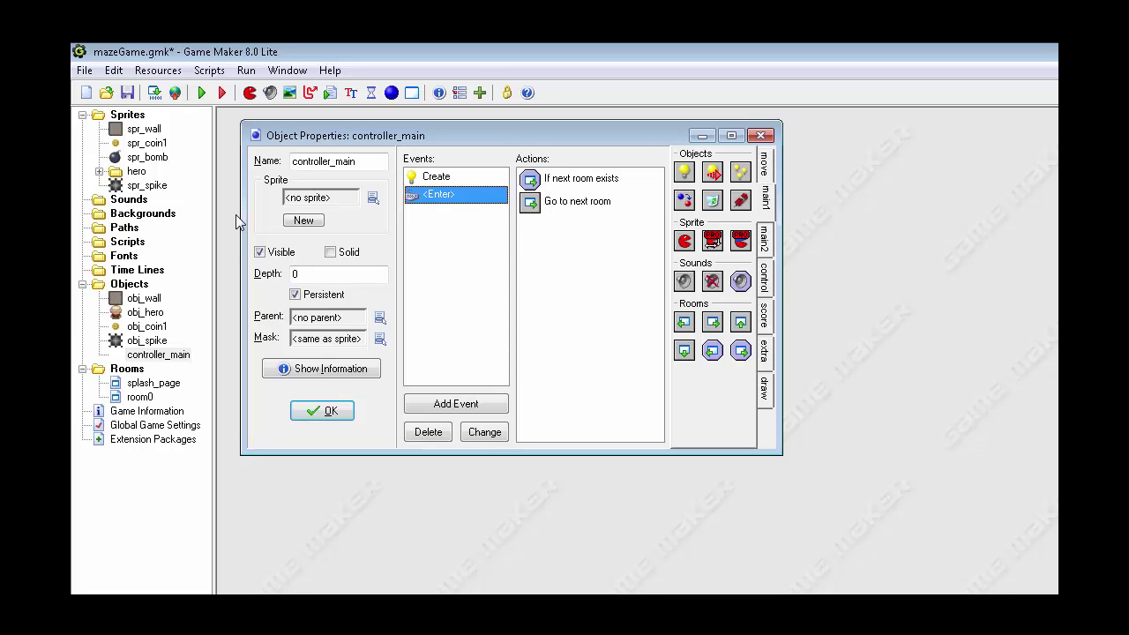
# Close controller_main's properties, save the game and start a test run
pyautogui.click(311, 411)
pyautogui.click(128, 93)
pyautogui.click(201, 93)
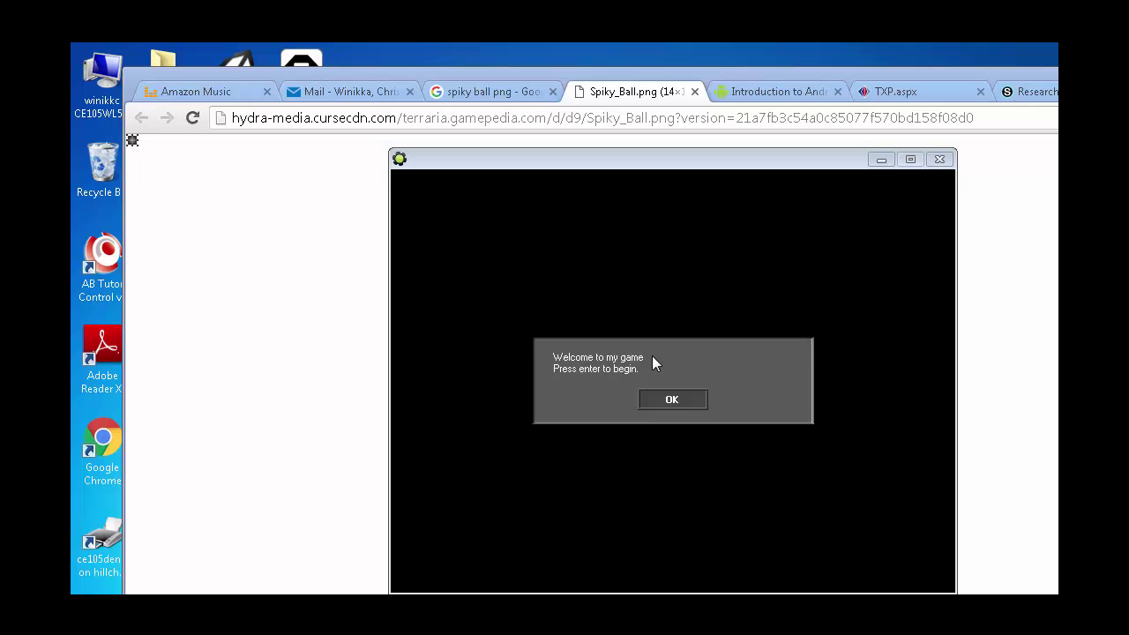
# Dismiss the welcome message, collect coins moving down, close the game, and reopen controller_main
pyautogui.click(680, 403)
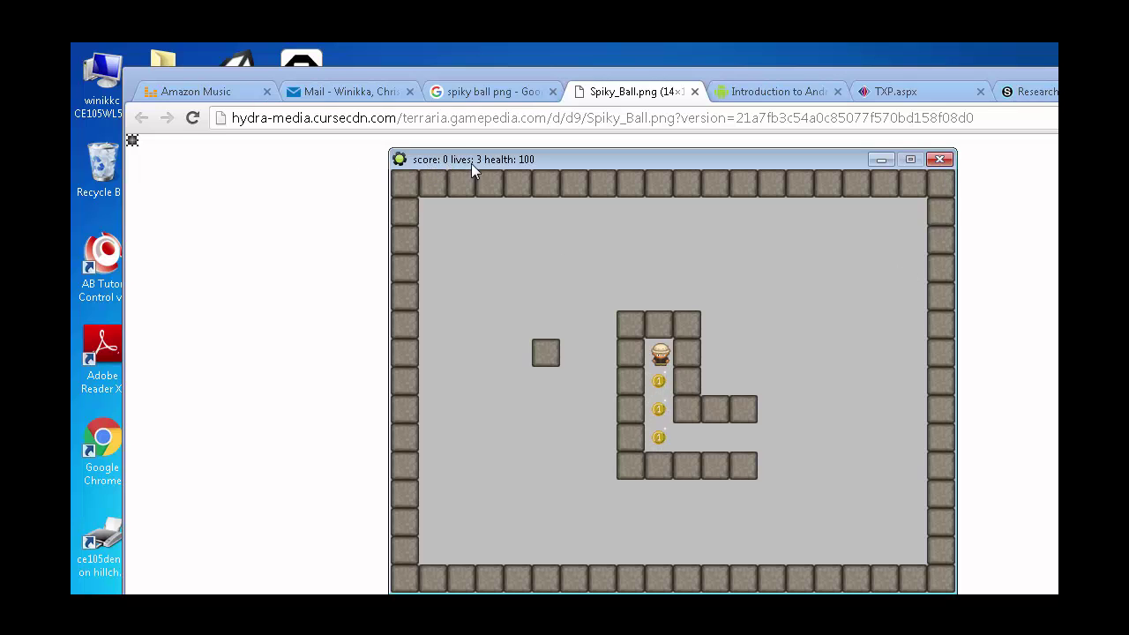
pyautogui.press('Down')
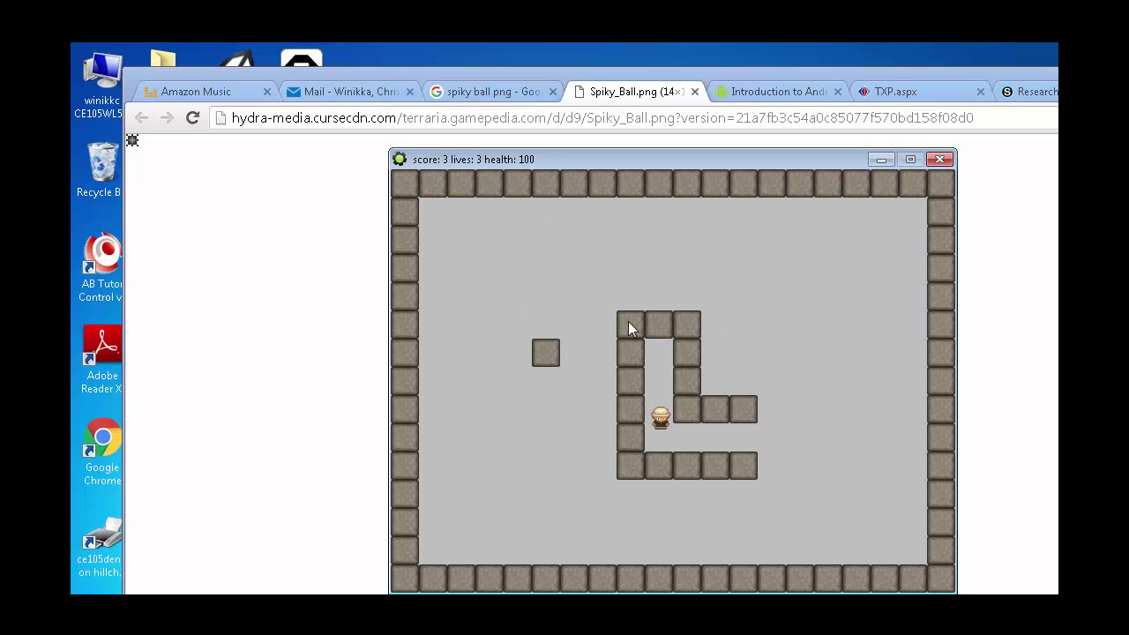
pyautogui.click(939, 161)
pyautogui.doubleClick(173, 357)
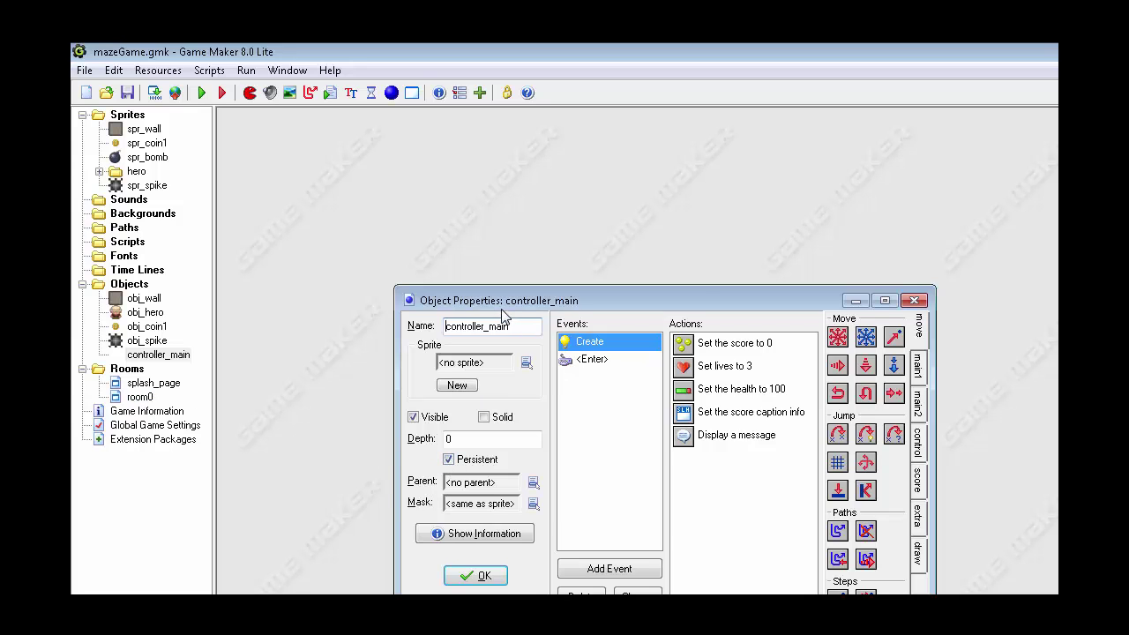
pyautogui.moveTo(504, 301); pyautogui.dragTo(360, 132)
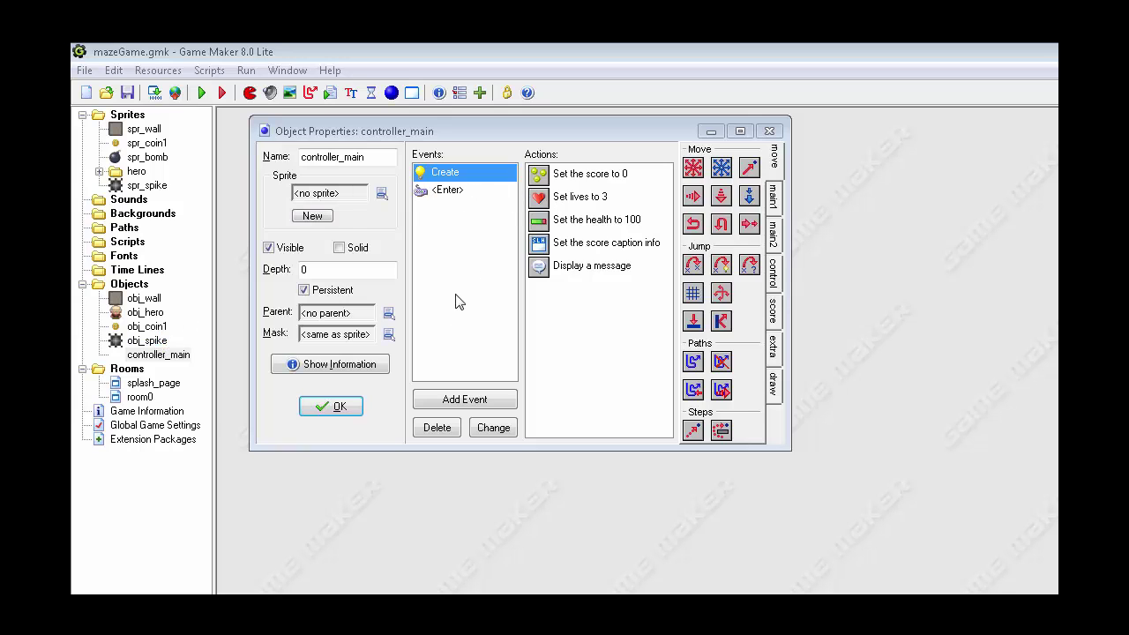
# Open room0 in the room editor and enlarge its window
pyautogui.click(151, 357)
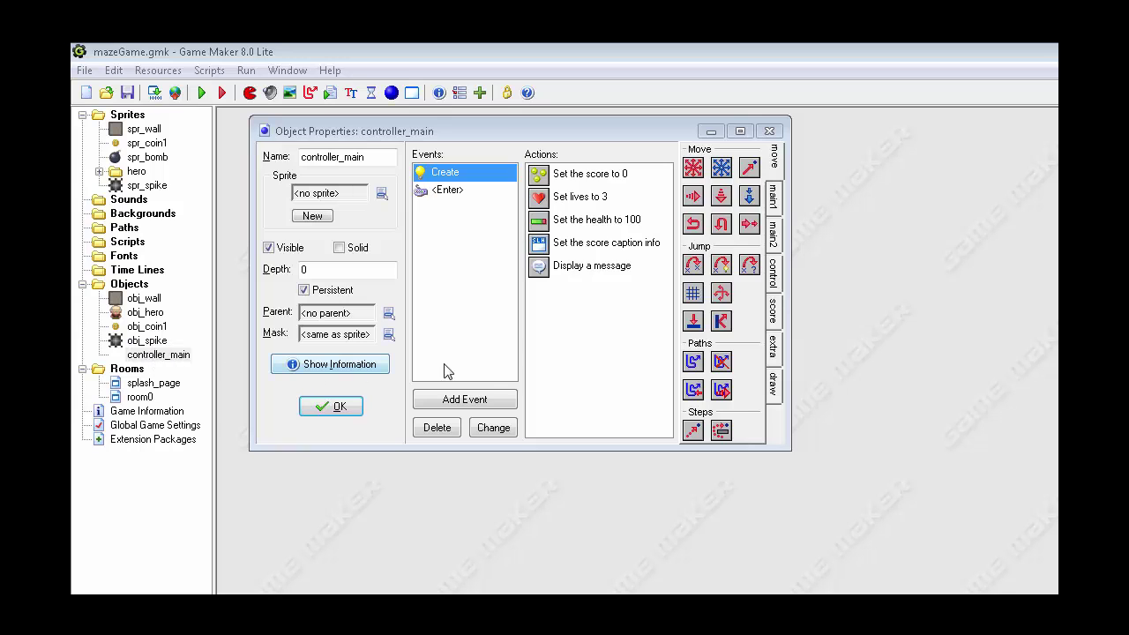
pyautogui.doubleClick(141, 397)
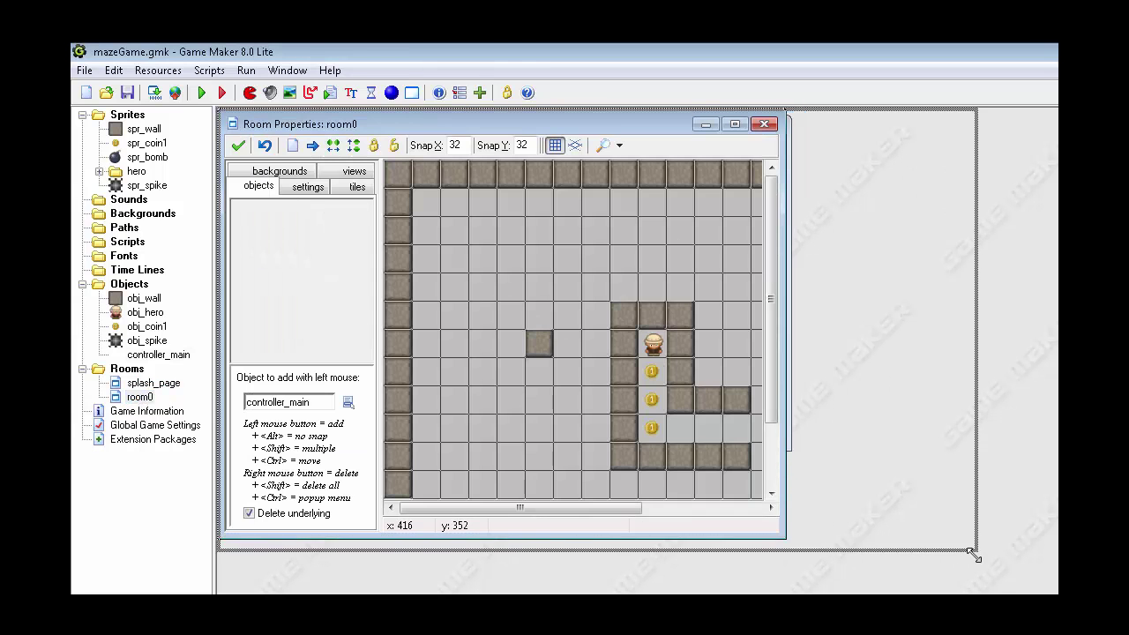
pyautogui.moveTo(982, 570); pyautogui.dragTo(1046, 584)
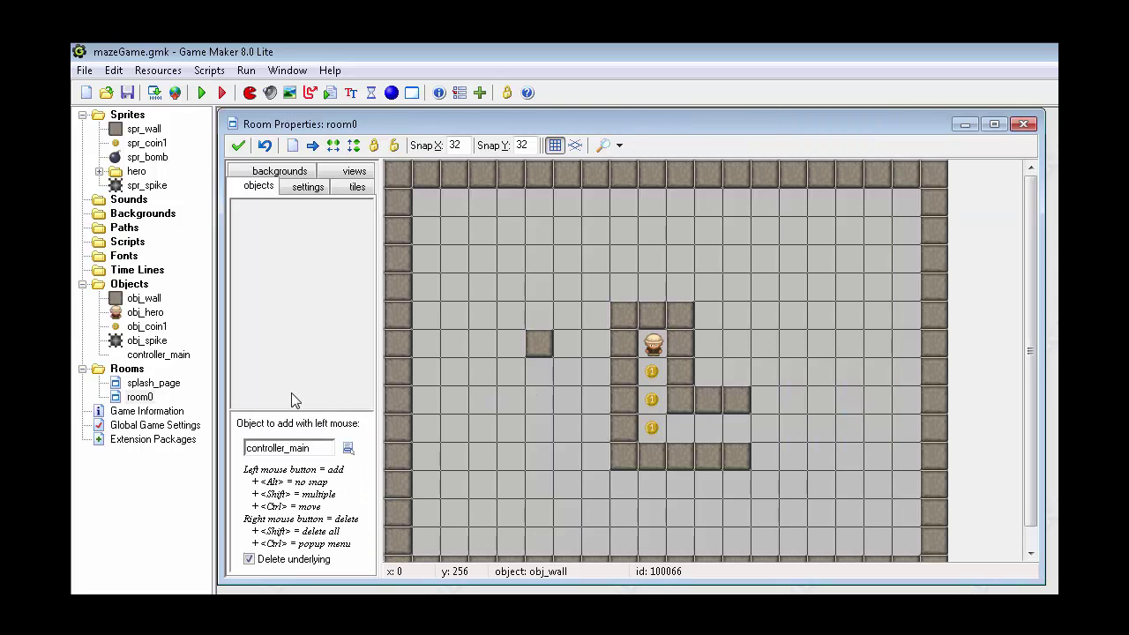
# Rename room0 to room1 in the resource tree
pyautogui.click(150, 399)
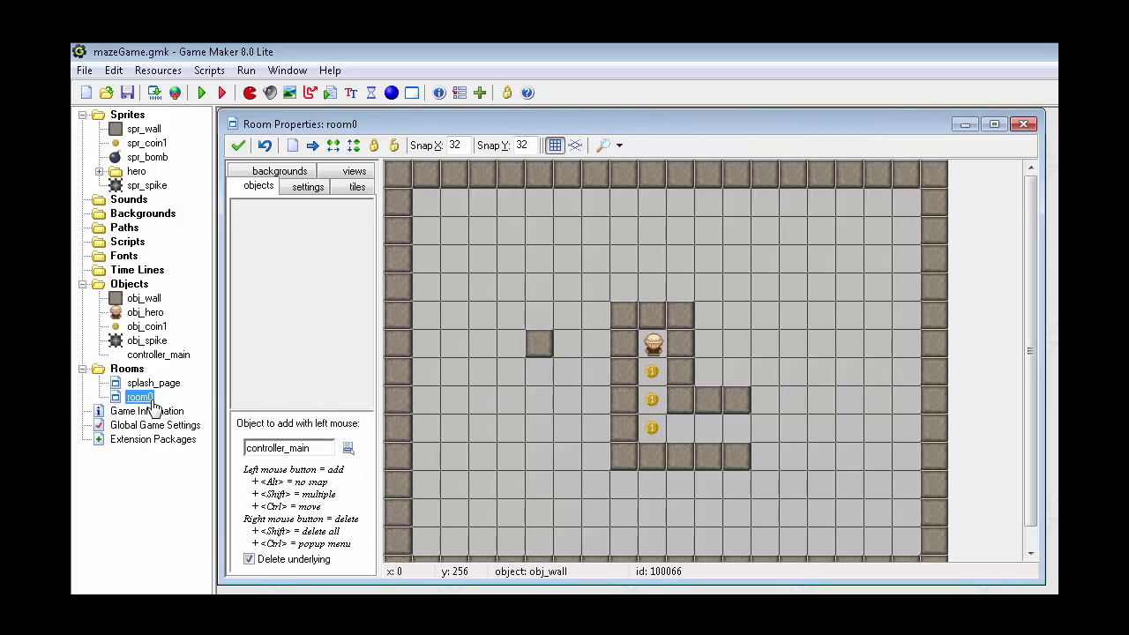
pyautogui.click(151, 401)
pyautogui.press('BackSpace')
pyautogui.write('1')
pyautogui.click(269, 351)
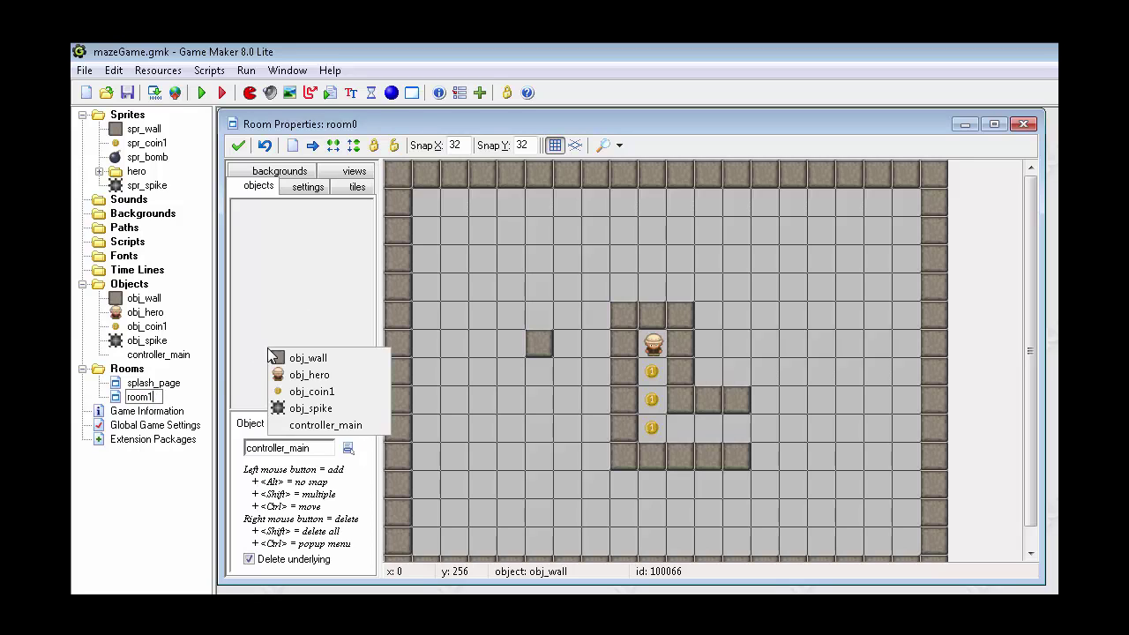
# Finish renaming the room to room1 and choose obj_spike as the object to place
pyautogui.click(157, 394)
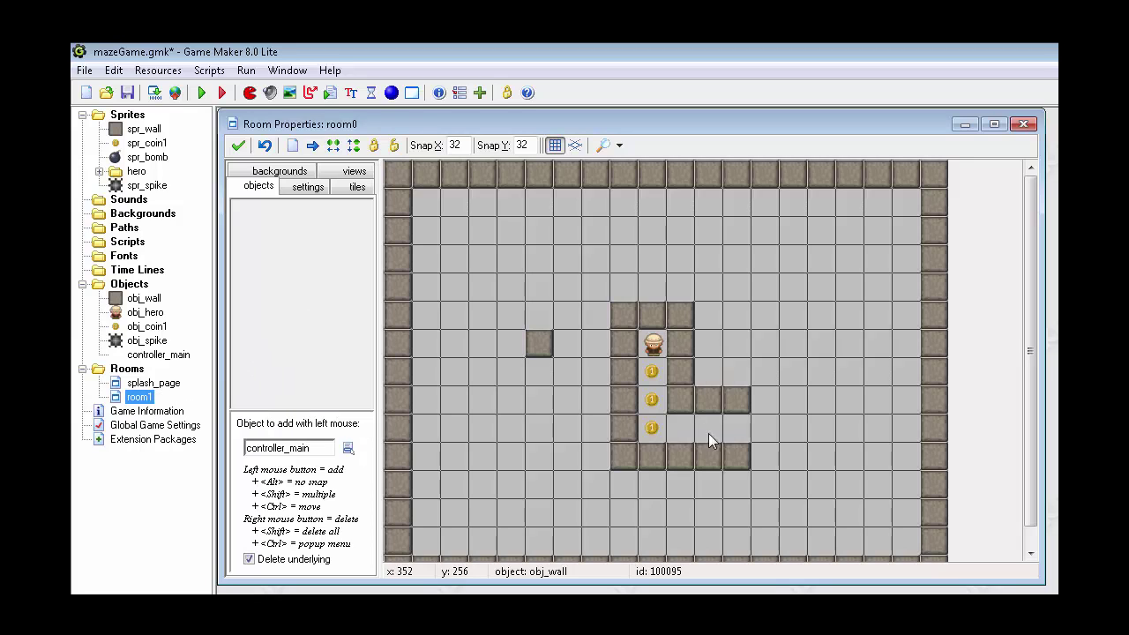
pyautogui.click(348, 447)
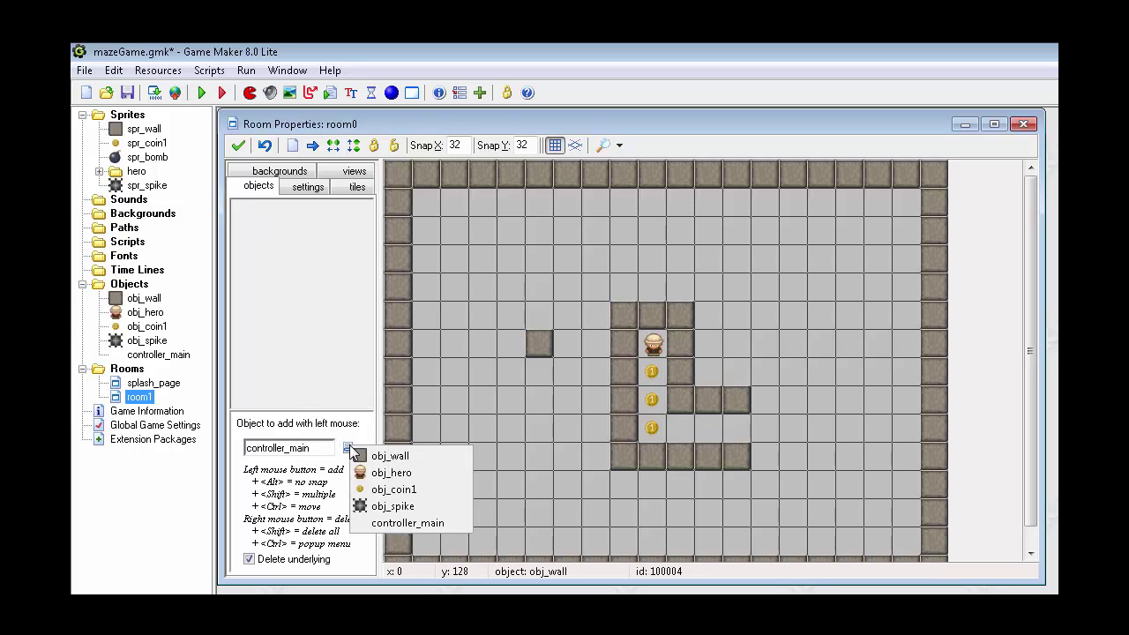
pyautogui.click(382, 509)
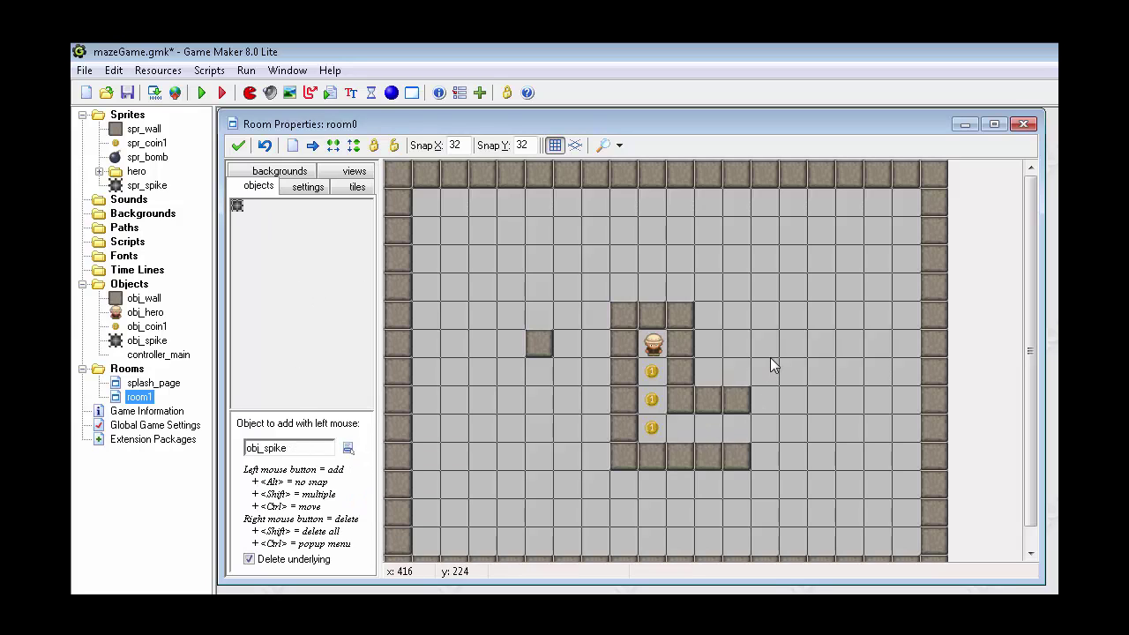
# Scatter spike instances across the open floor right of the maze, removing a misplaced one
pyautogui.click(817, 433)
pyautogui.click(790, 459)
pyautogui.moveTo(803, 492); pyautogui.dragTo(782, 417)
pyautogui.rightClick(803, 422)
pyautogui.moveTo(688, 431); pyautogui.dragTo(757, 430)
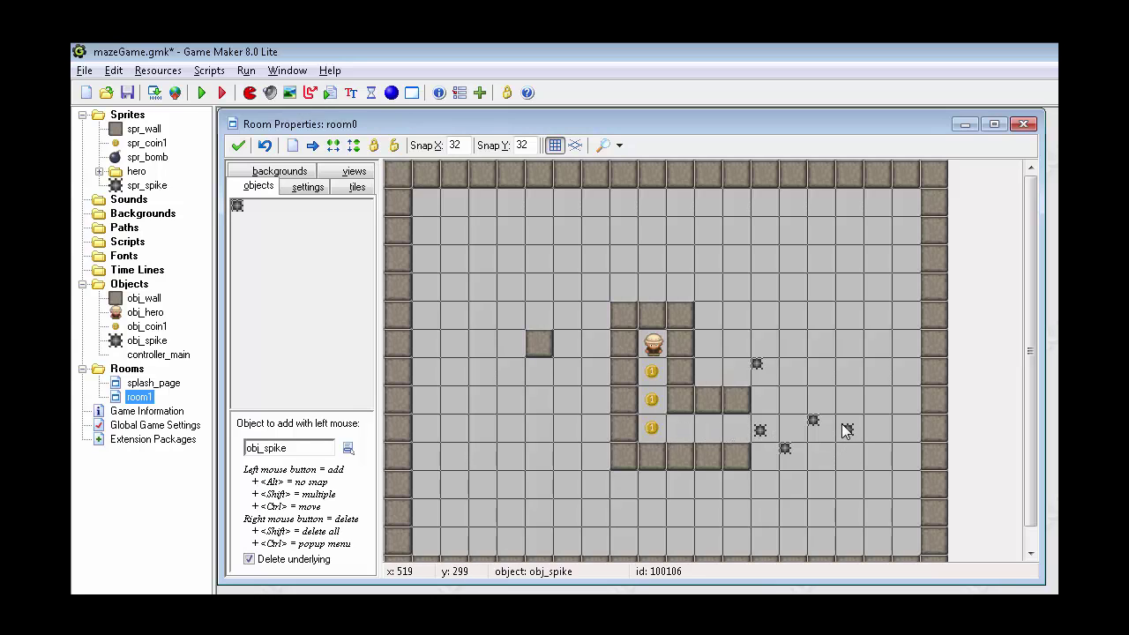
pyautogui.click(878, 427)
pyautogui.click(805, 465)
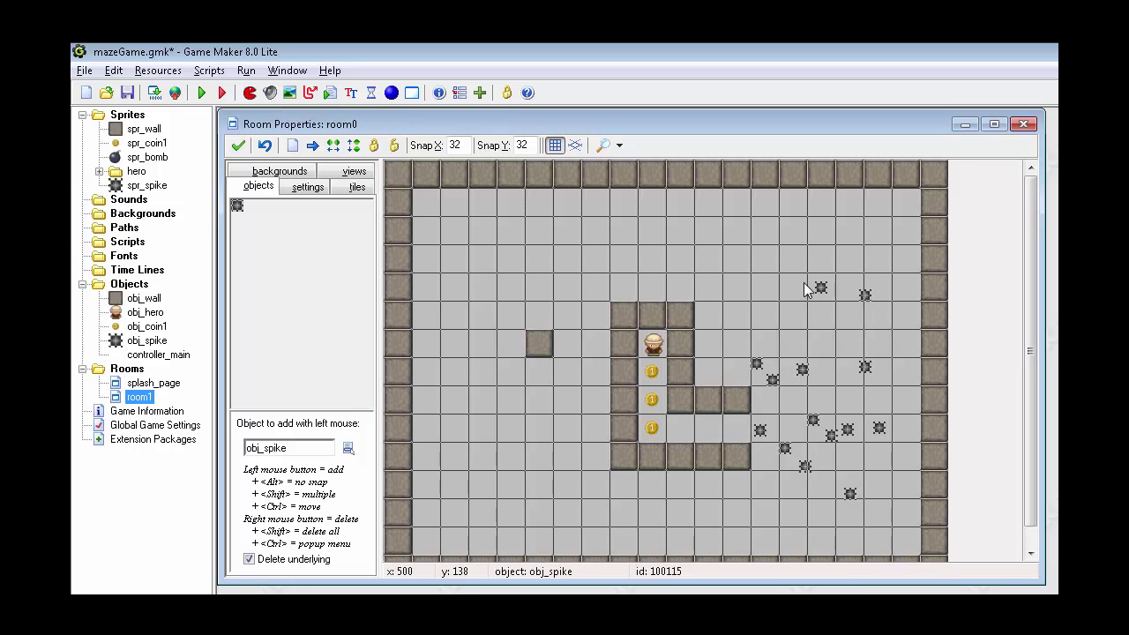
pyautogui.moveTo(794, 284)
pyautogui.keyDown('shift'); pyautogui.mouseDown()
pyautogui.moveTo(777, 306)
pyautogui.moveTo(839, 326)
pyautogui.moveTo(881, 420)
pyautogui.mouseUp(); pyautogui.keyUp('shift')
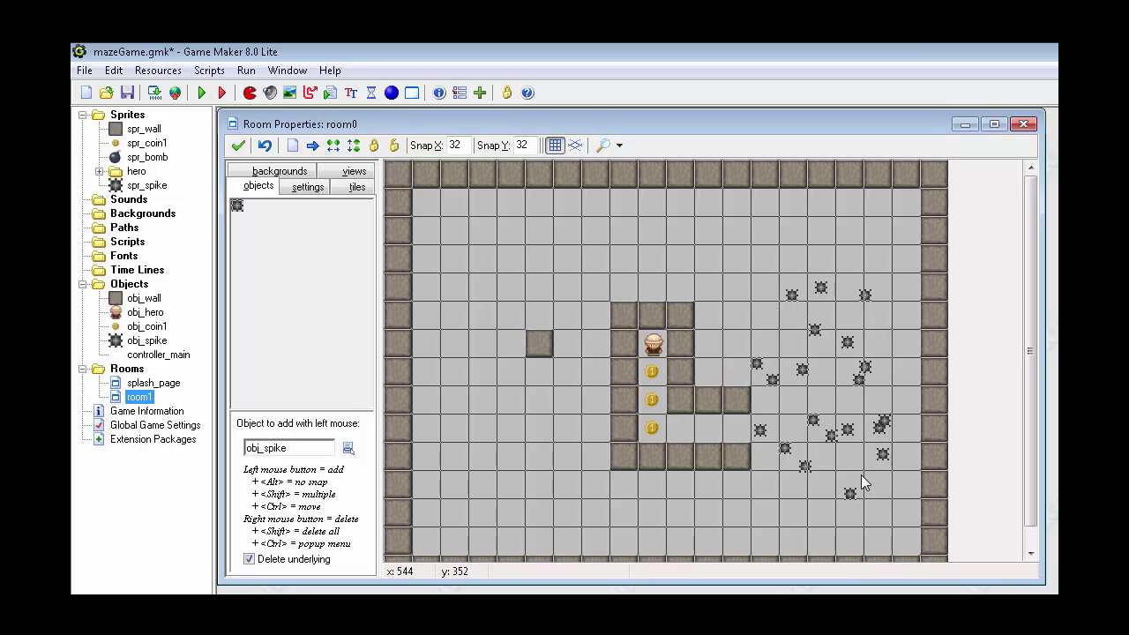
pyautogui.click(783, 424)
# Check that obj_hero's obj_spike collision event deducts 25 health, then save the game
pyautogui.click(147, 343)
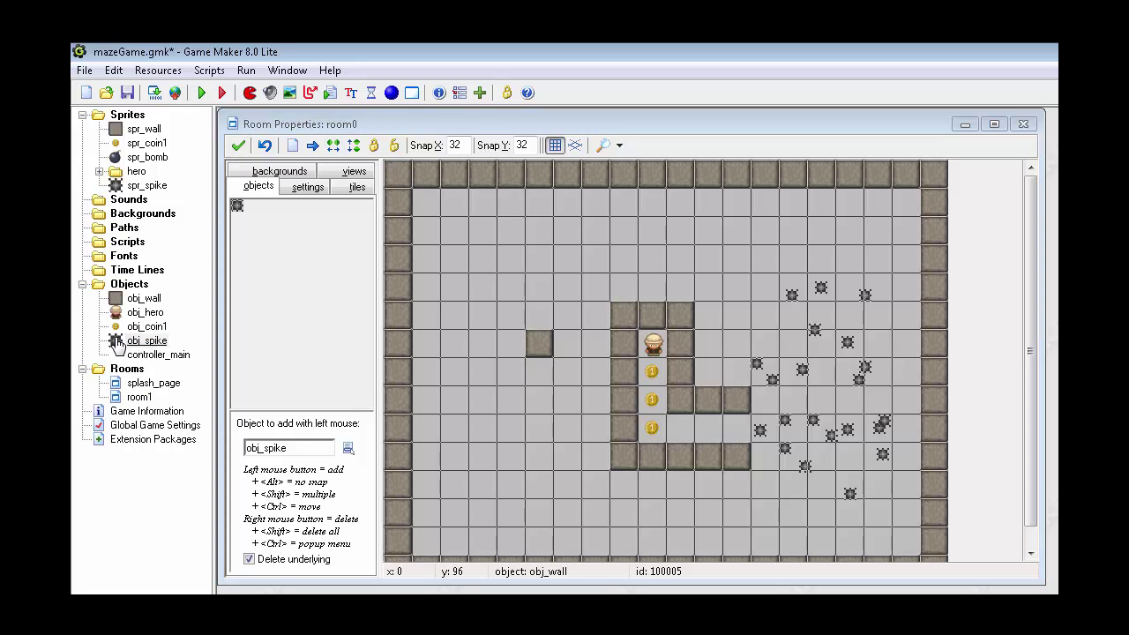
pyautogui.click(120, 343)
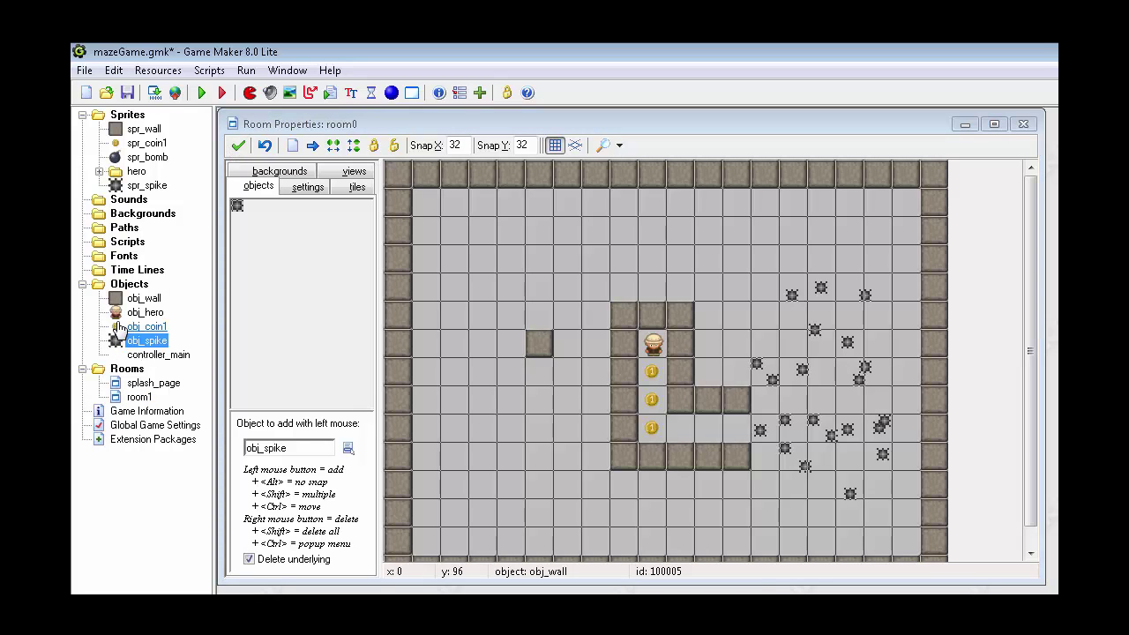
pyautogui.doubleClick(121, 313)
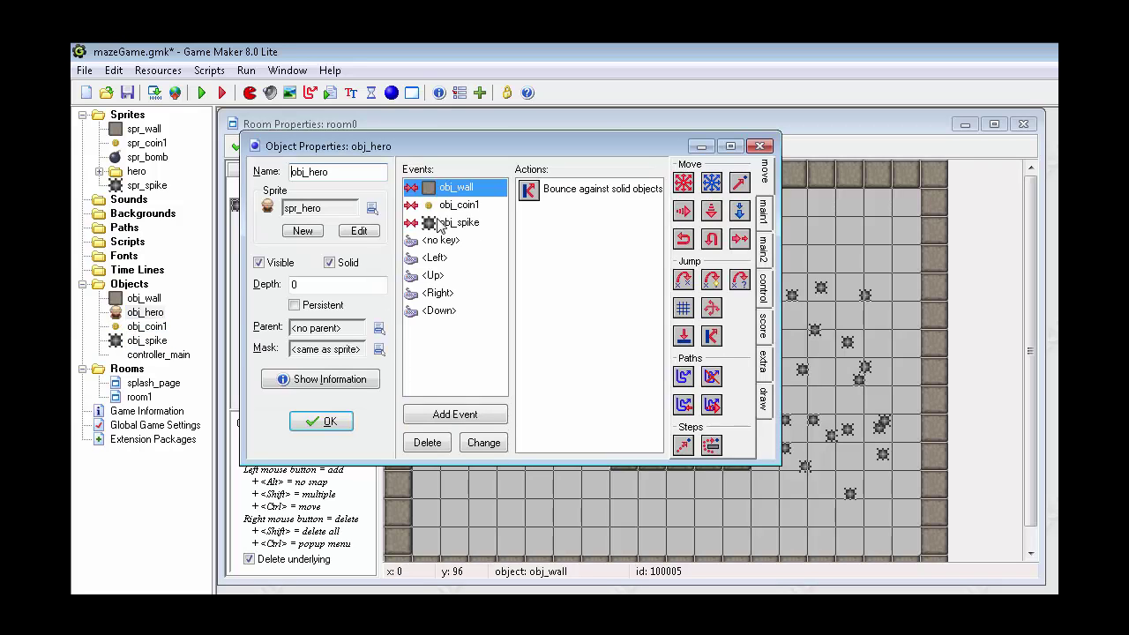
pyautogui.click(438, 223)
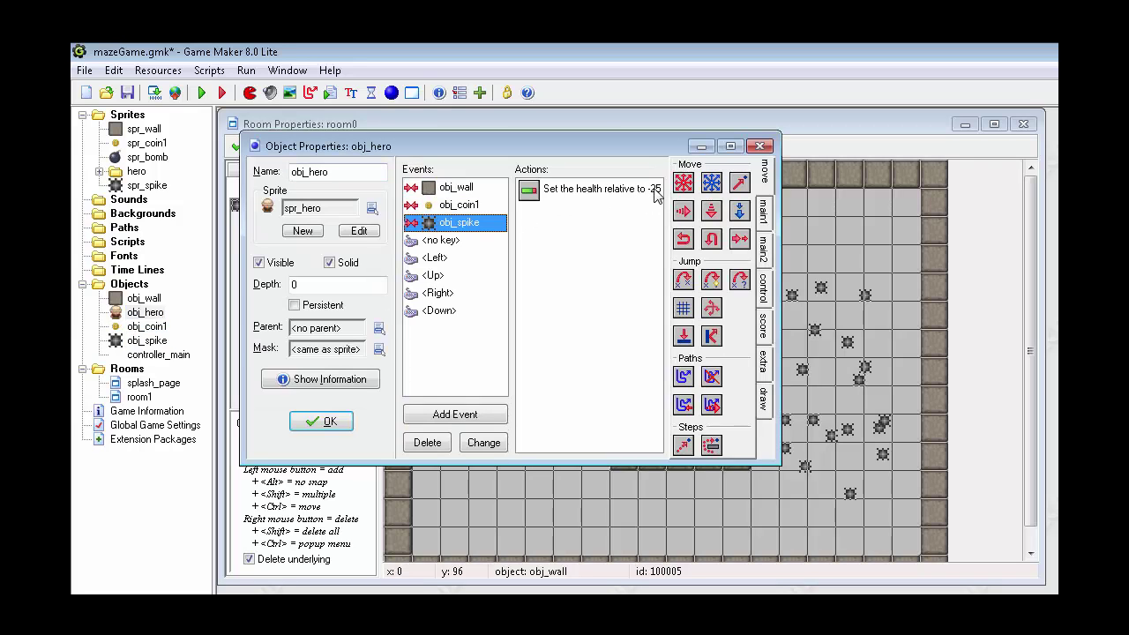
pyautogui.click(324, 423)
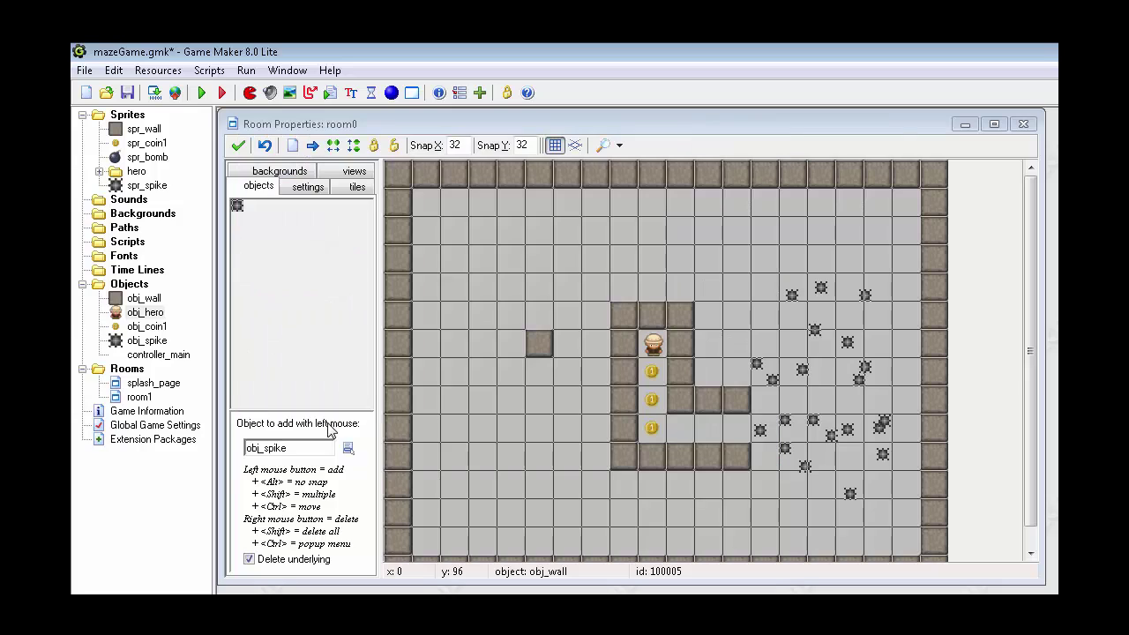
pyautogui.click(128, 94)
# Test-run the game, walking the hero into spikes until health reaches -75, then close it
pyautogui.click(201, 92)
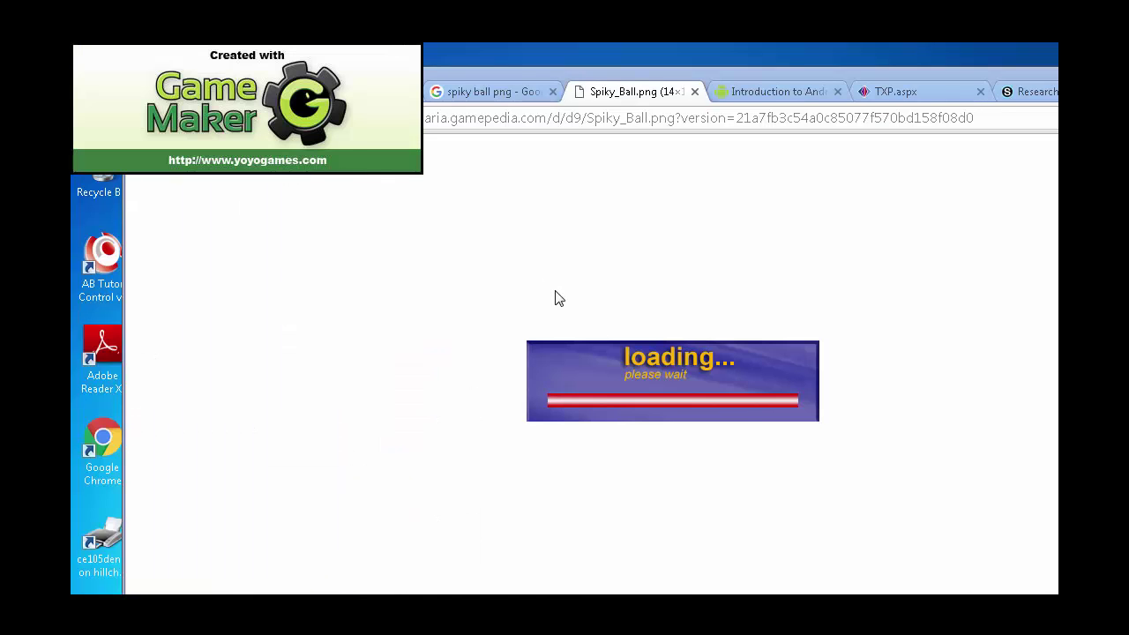
pyautogui.press('Return')
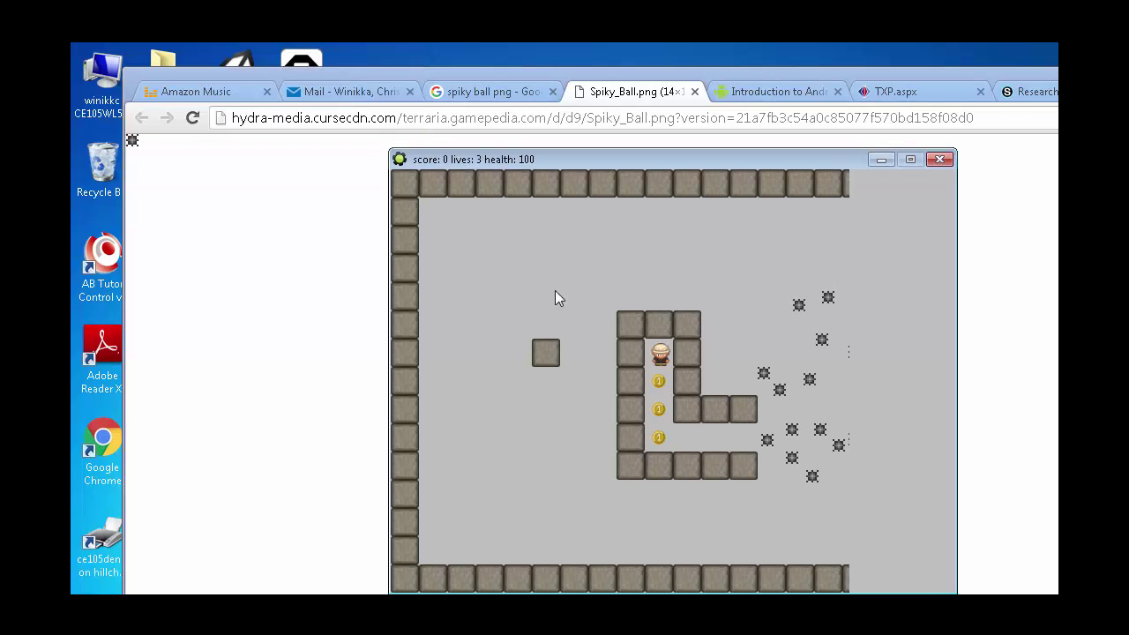
pyautogui.press('Down')
pyautogui.press('Down')
pyautogui.press('Right')
pyautogui.press('Right')
pyautogui.press('Right')
pyautogui.press('Right')
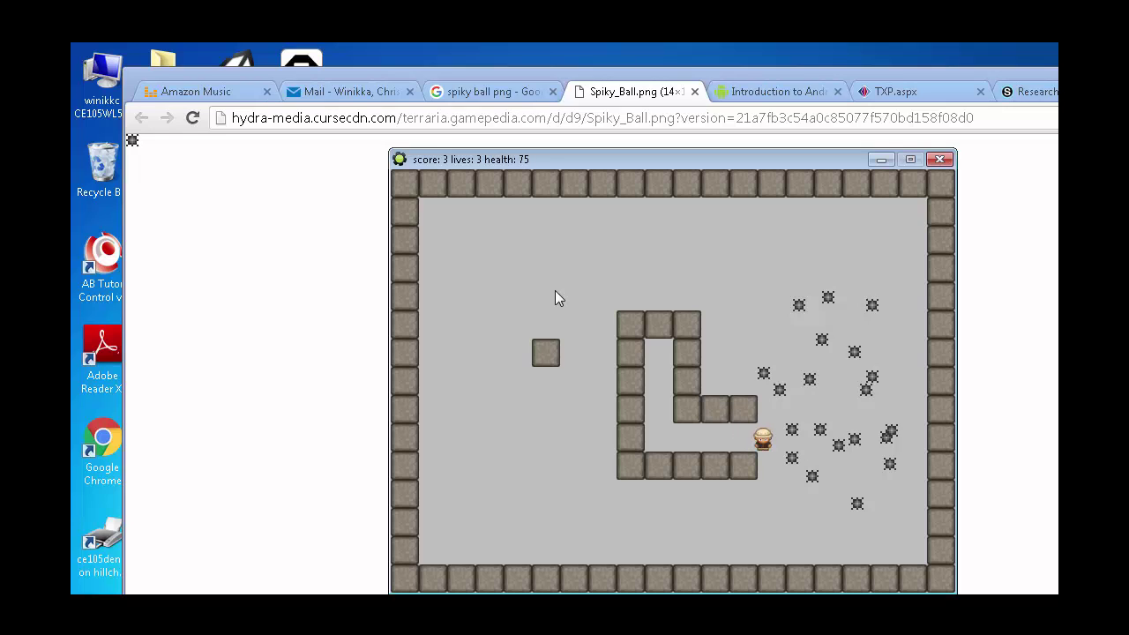
pyautogui.press('Right')
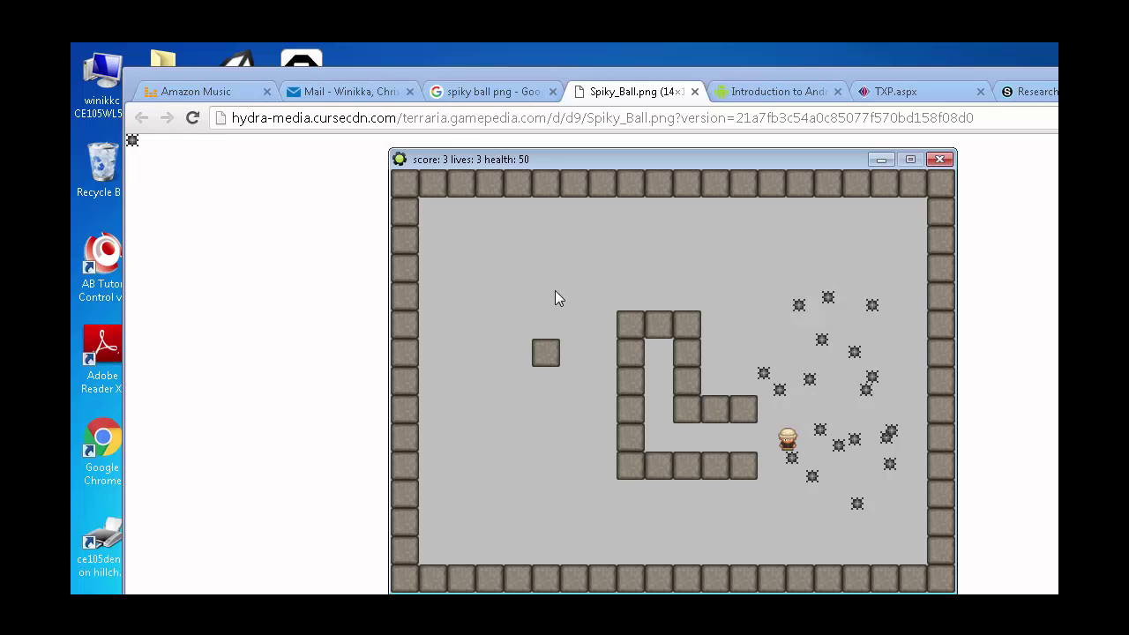
pyautogui.press('Down')
pyautogui.press('Right')
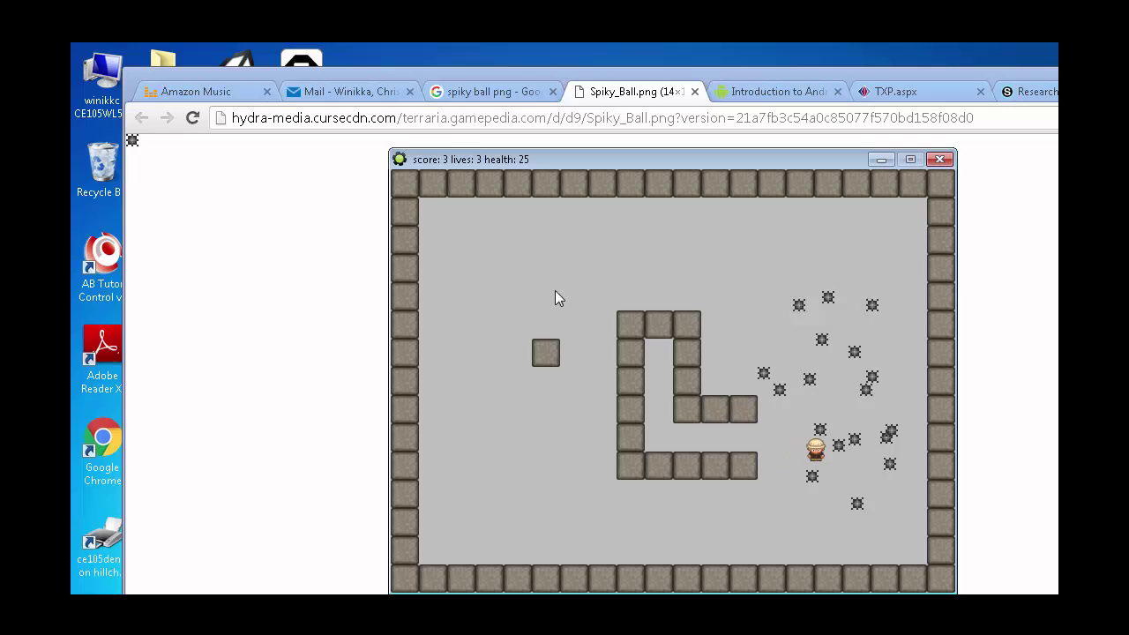
pyautogui.press('Up')
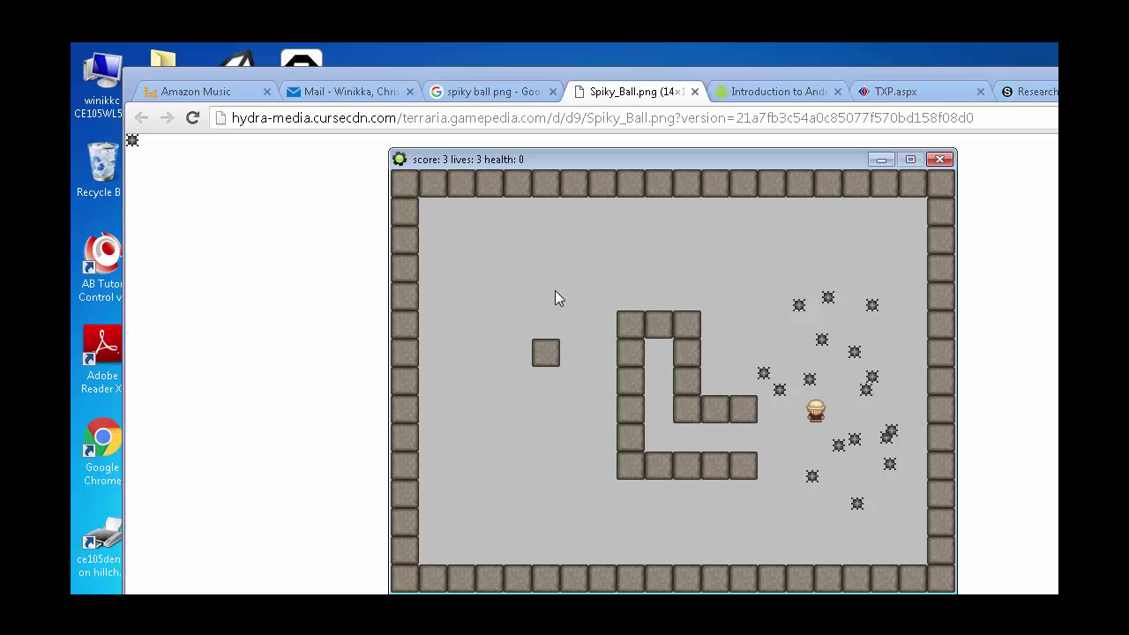
pyautogui.press('Left')
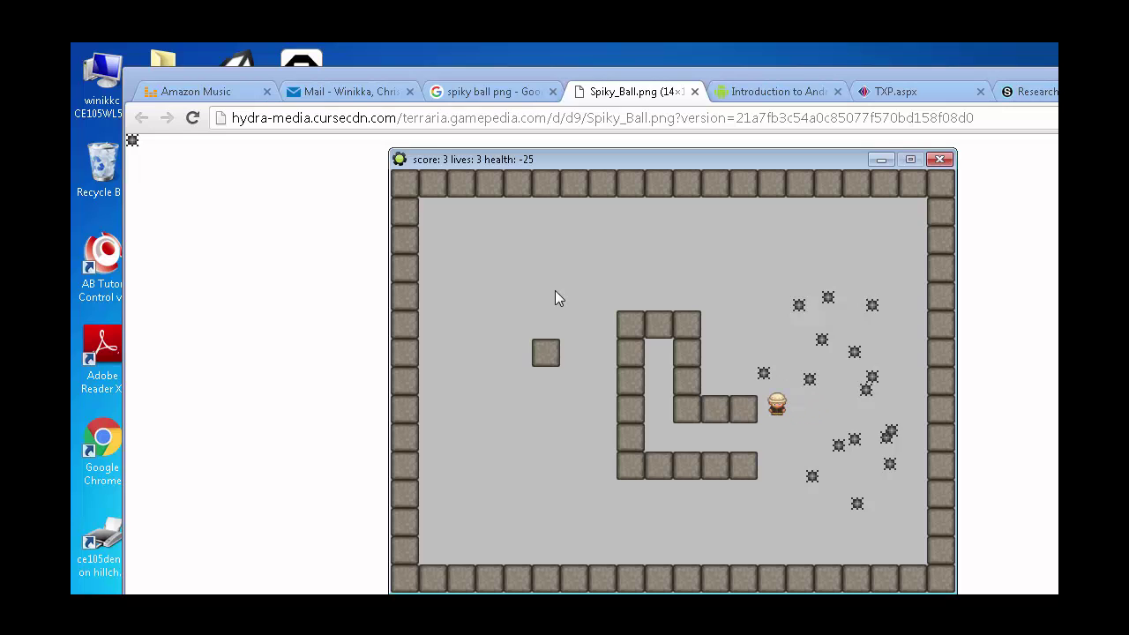
pyautogui.press('Up')
pyautogui.press('Right')
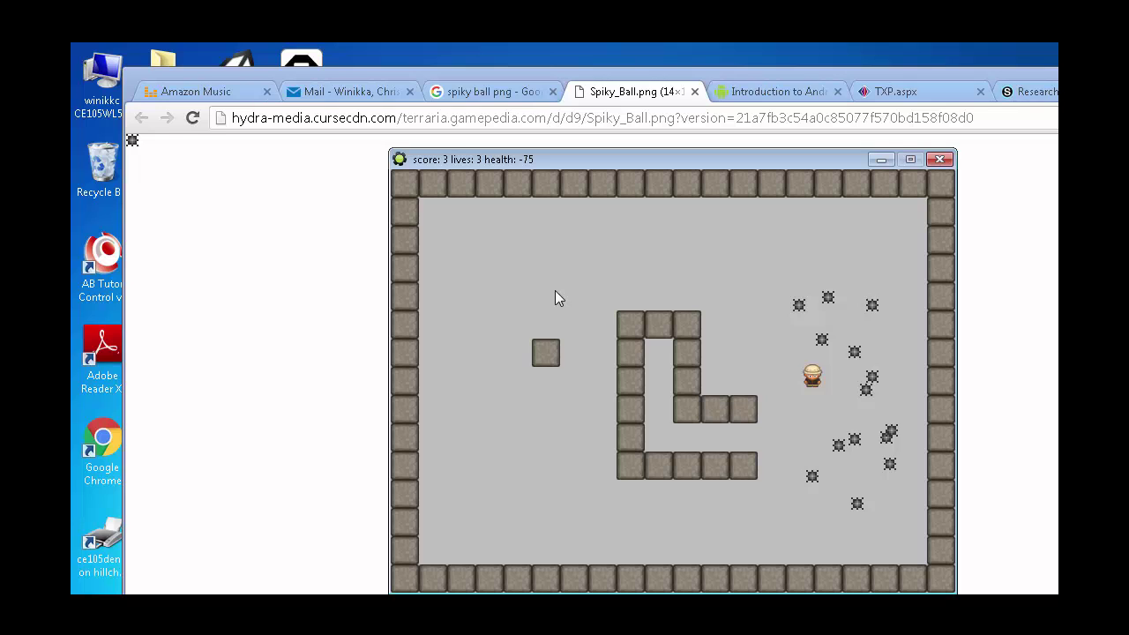
pyautogui.click(939, 159)
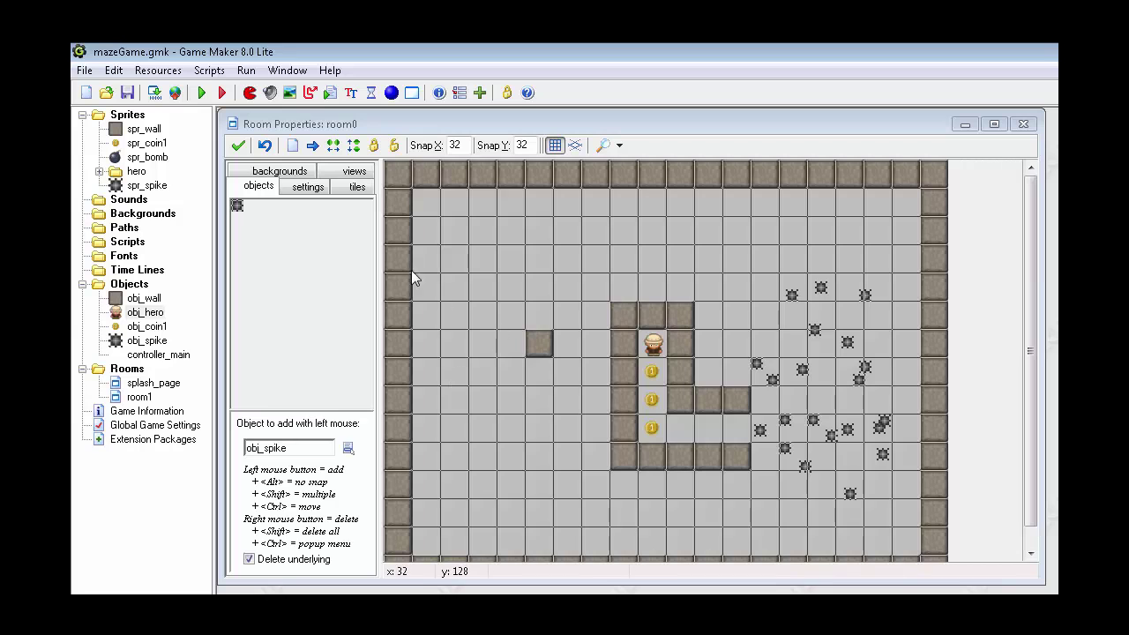
# Open controller_main, close the room editor, and add an Other > No more health event
pyautogui.doubleClick(158, 355)
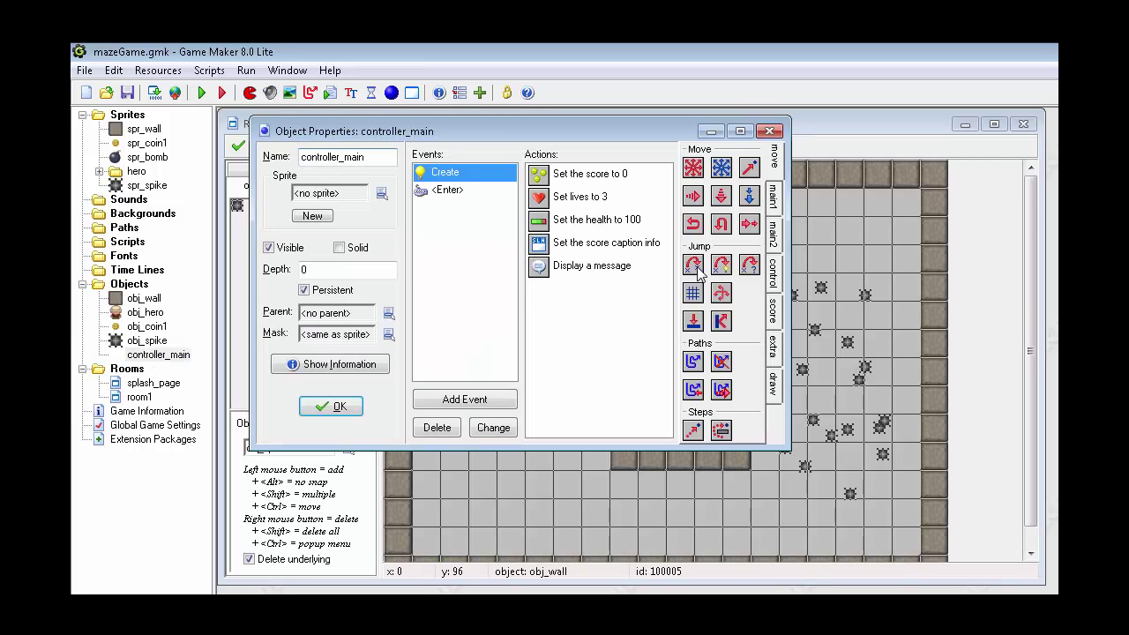
pyautogui.click(1023, 125)
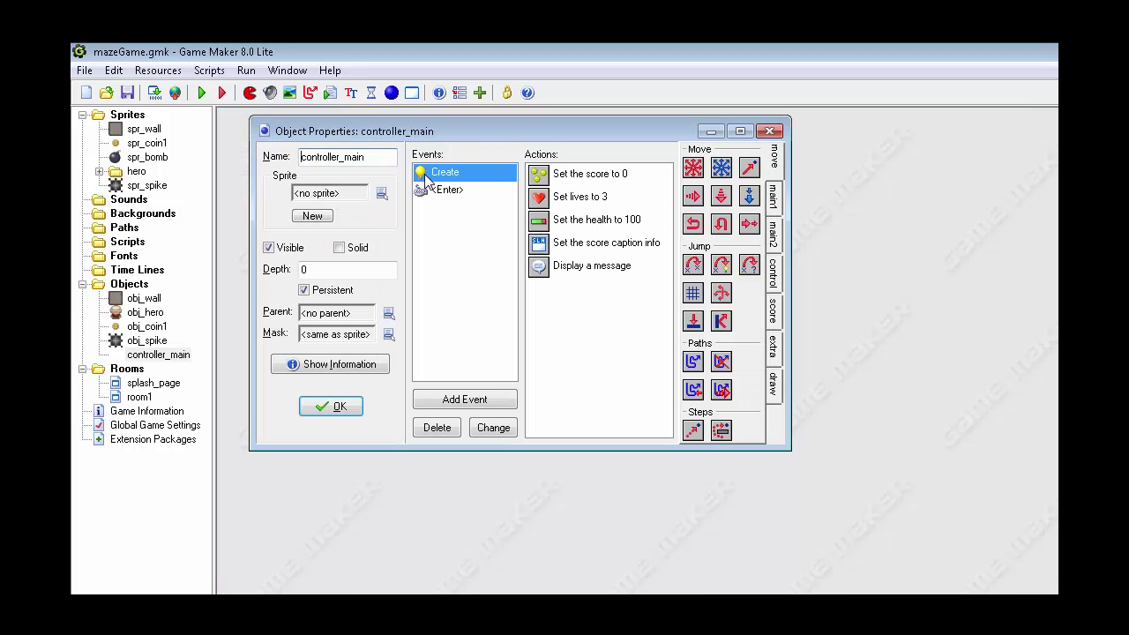
pyautogui.click(488, 402)
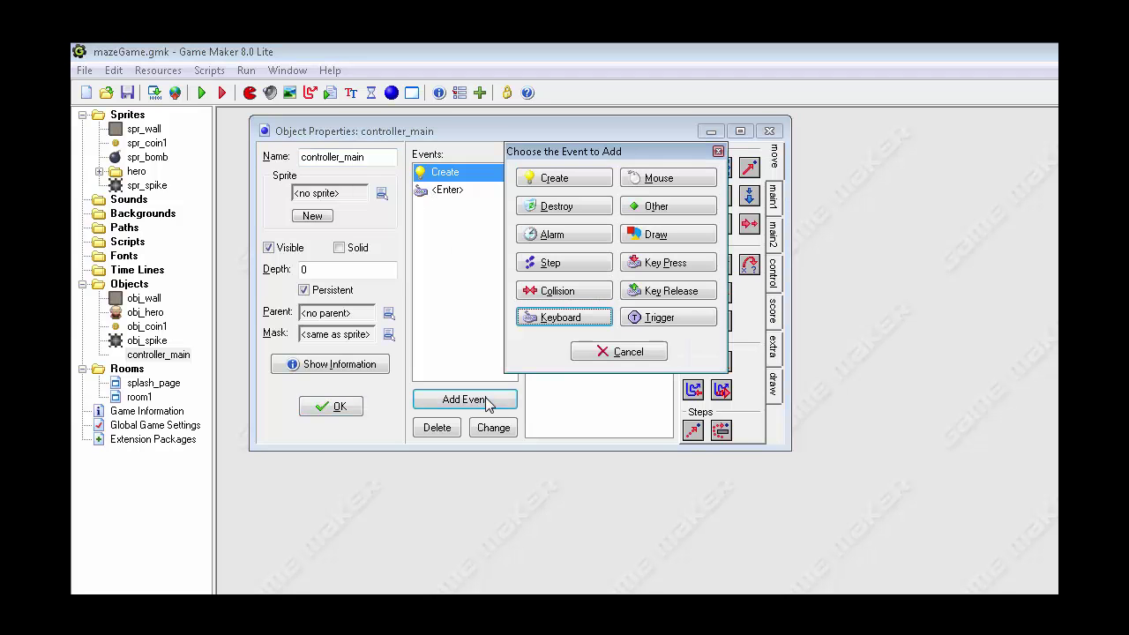
pyautogui.click(650, 213)
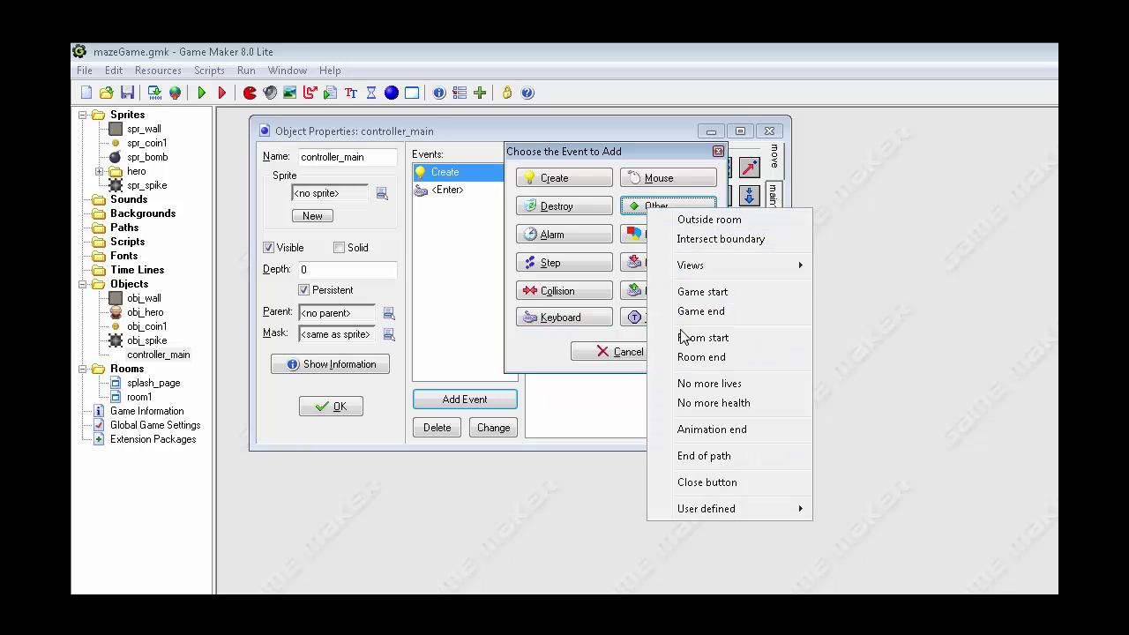
pyautogui.click(686, 405)
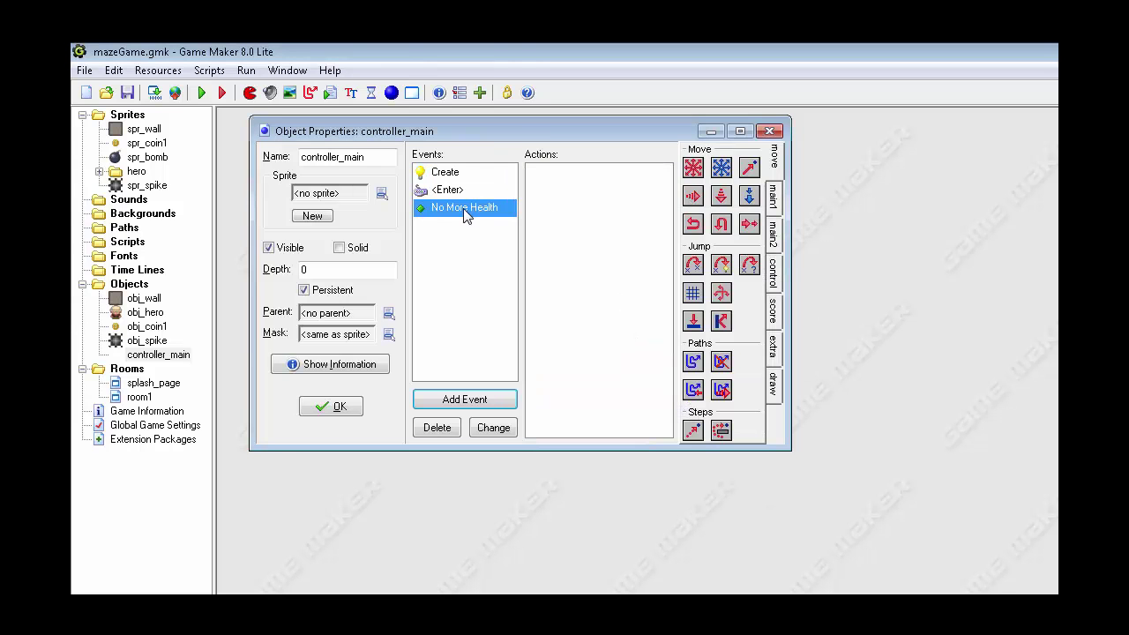
# Add a Set Lives action of -1, relative, to the No More Health event
pyautogui.click(773, 319)
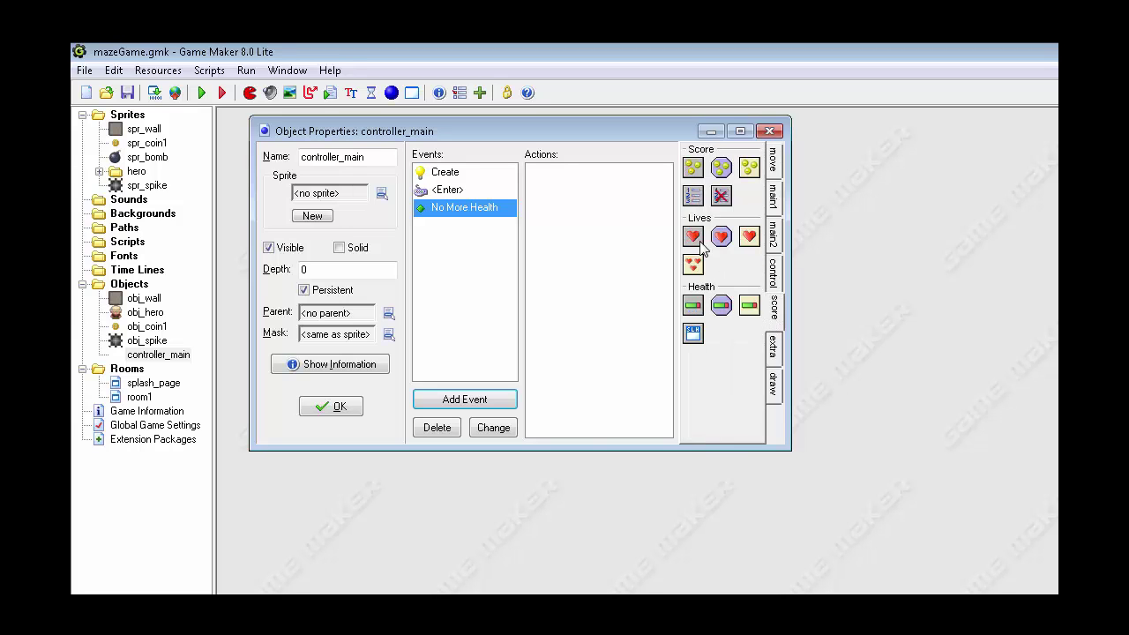
pyautogui.moveTo(693, 240); pyautogui.dragTo(592, 204)
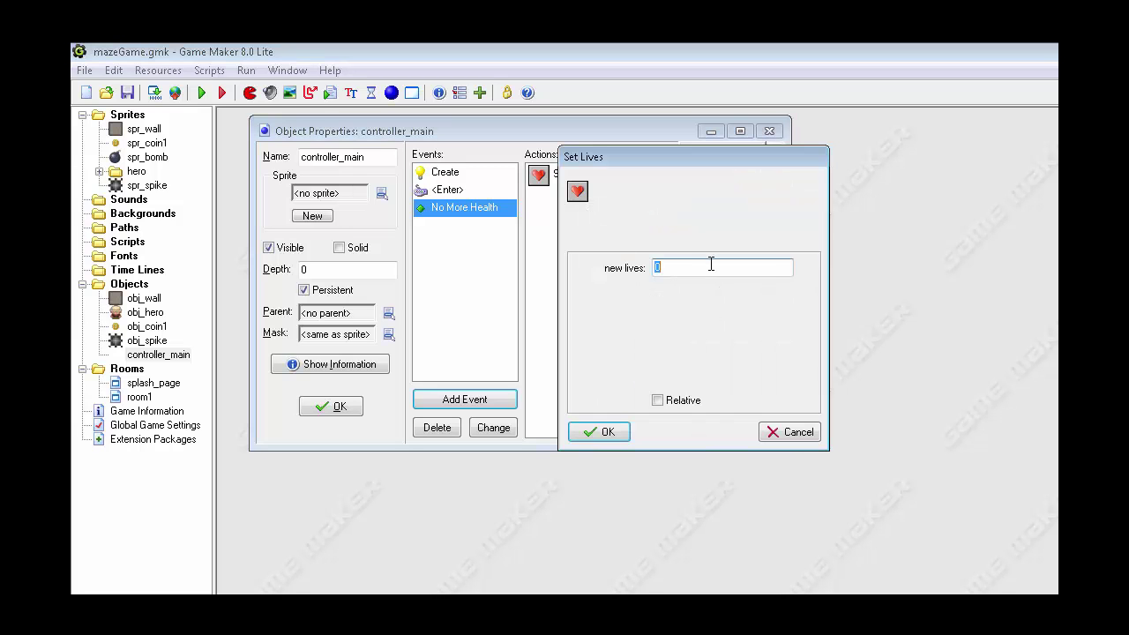
pyautogui.write('-1')
pyautogui.click(663, 402)
pyautogui.click(613, 432)
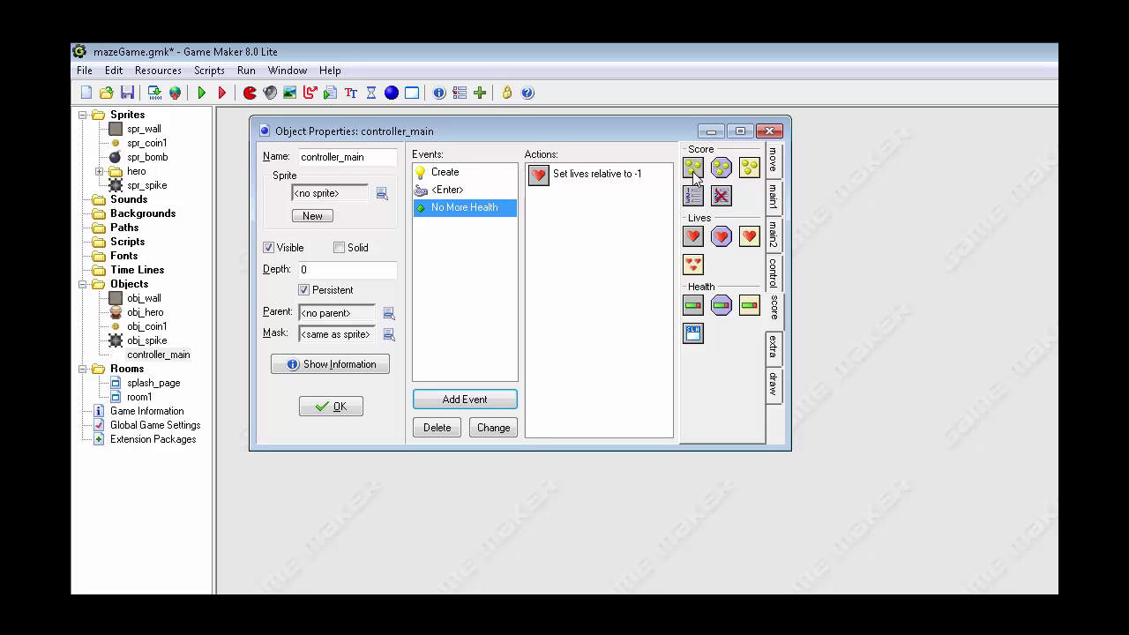
# Add a Set Health action resetting health to 100
pyautogui.moveTo(694, 305); pyautogui.dragTo(606, 269)
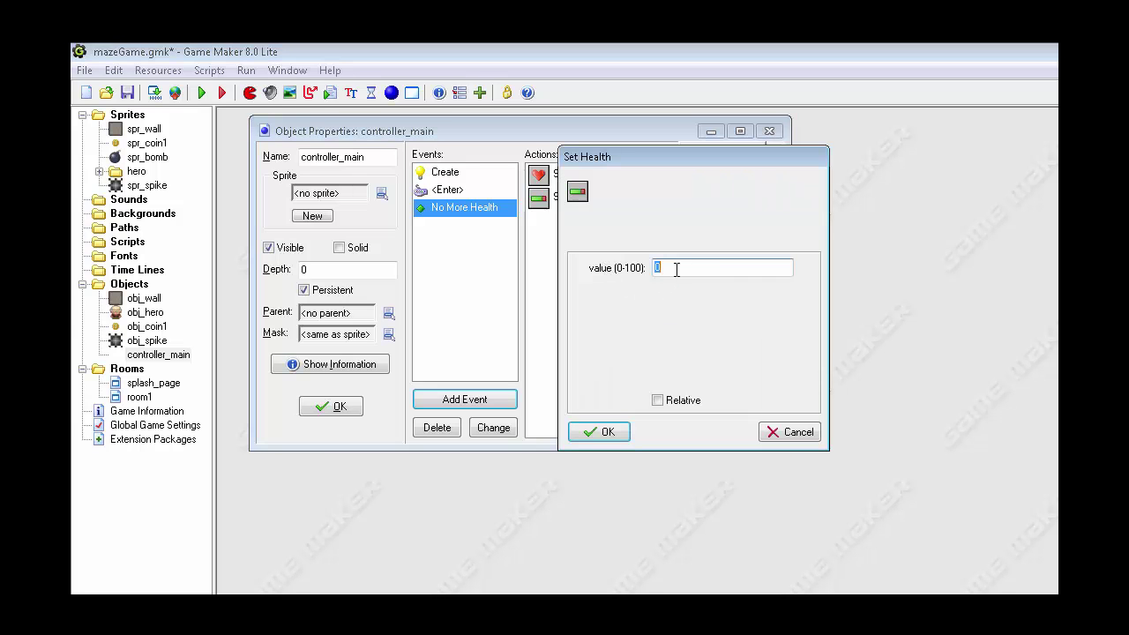
pyautogui.write('100')
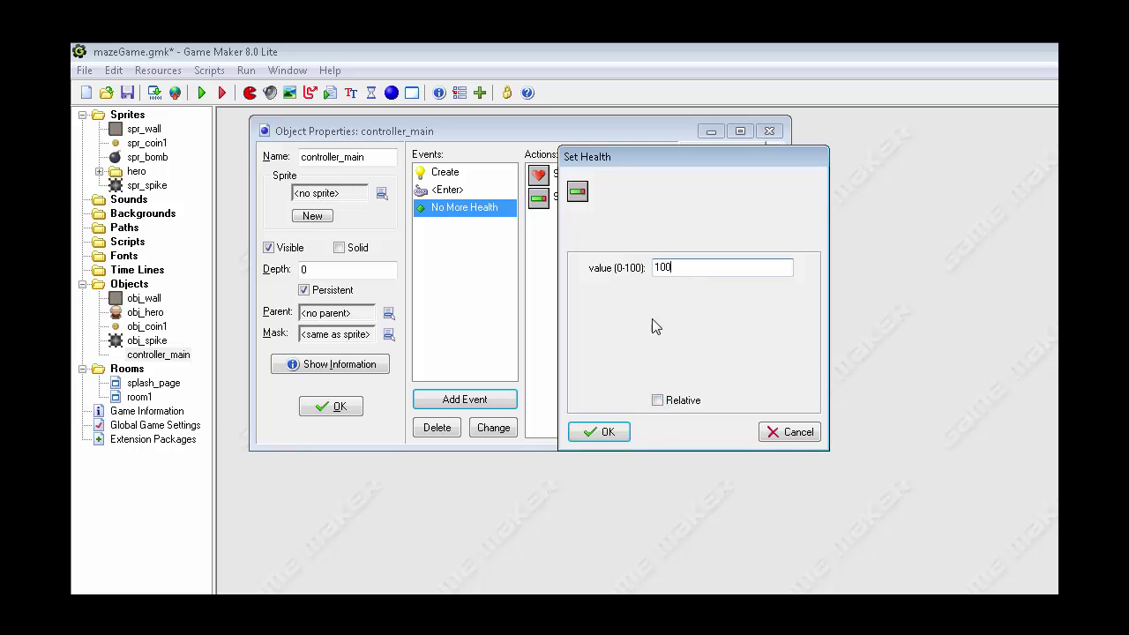
pyautogui.doubleClick(685, 266)
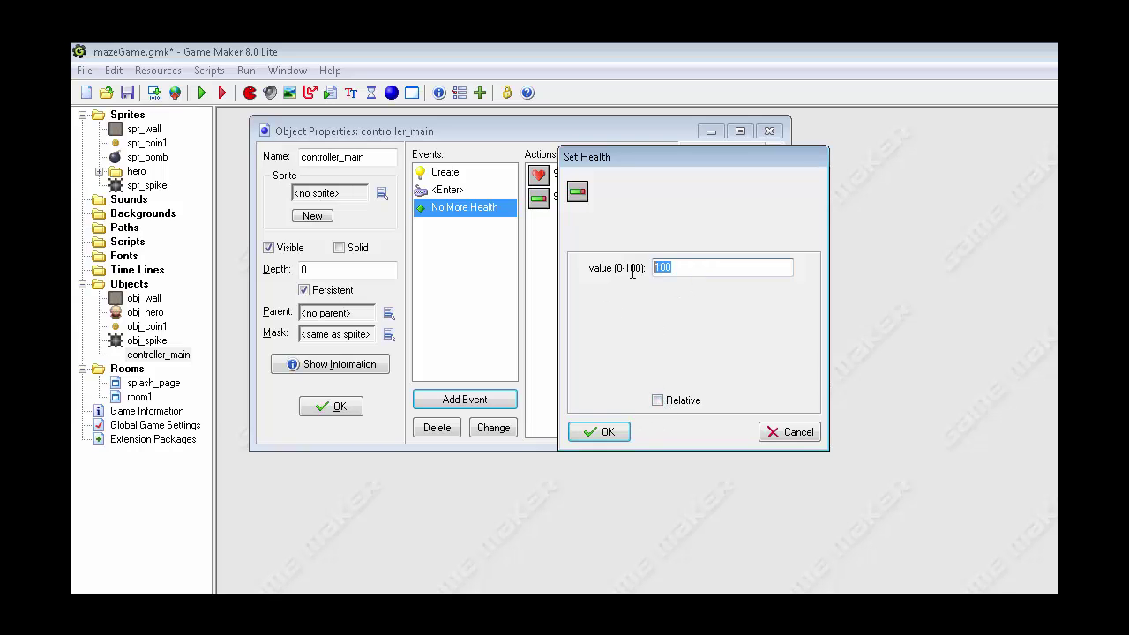
pyautogui.click(608, 432)
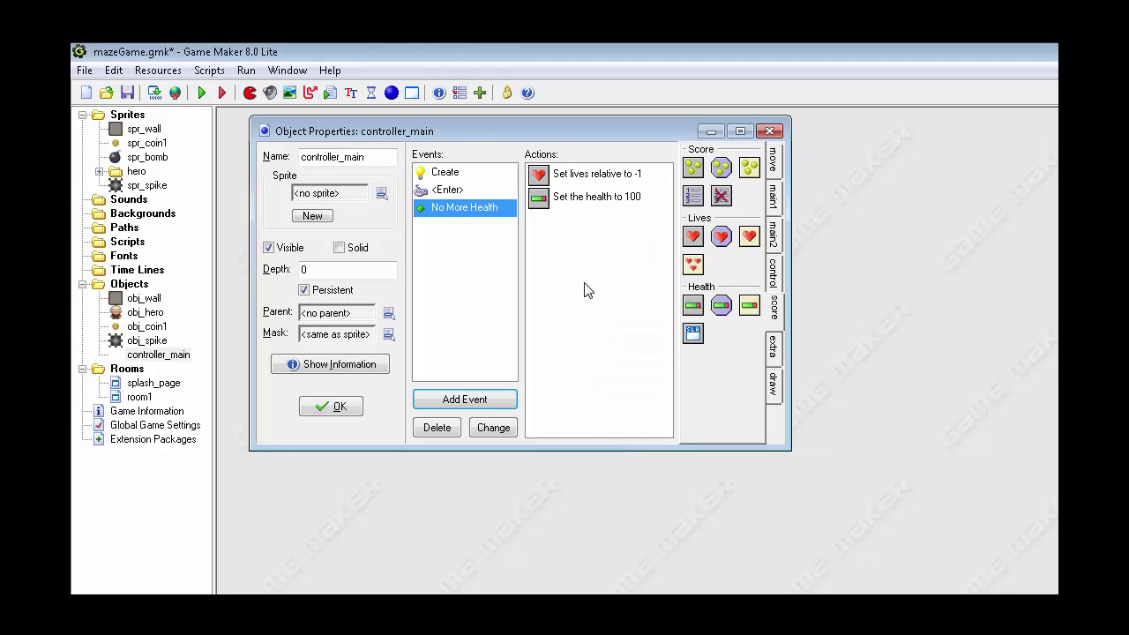
# Add a Restart Room action with the Shift from left transition after the resets
pyautogui.click(773, 201)
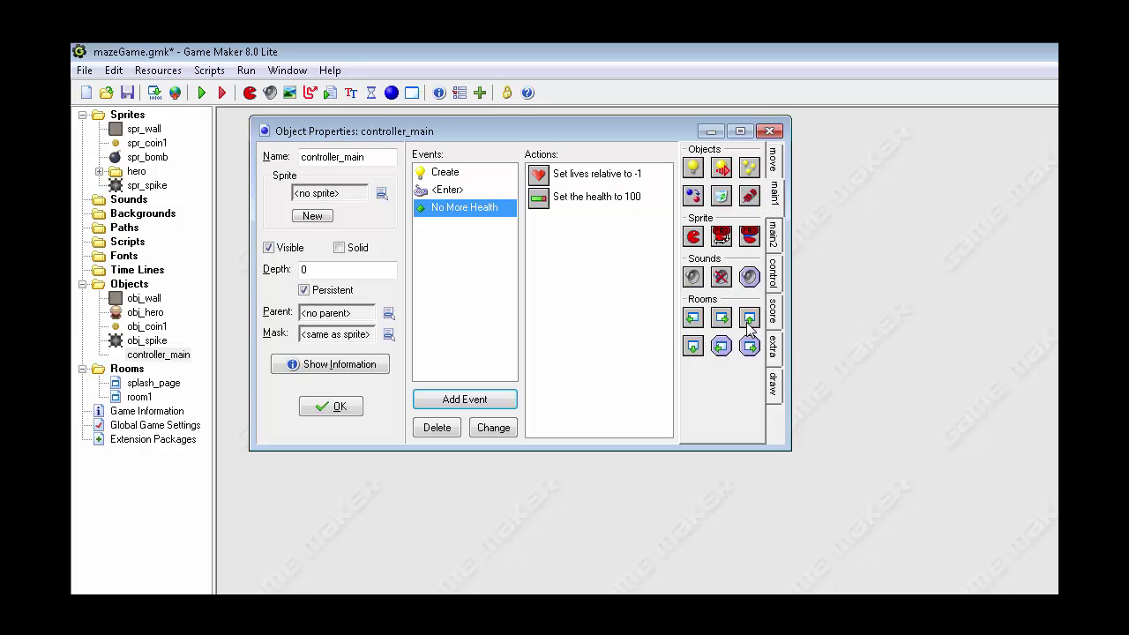
pyautogui.moveTo(750, 319); pyautogui.dragTo(593, 261)
pyautogui.click(808, 268)
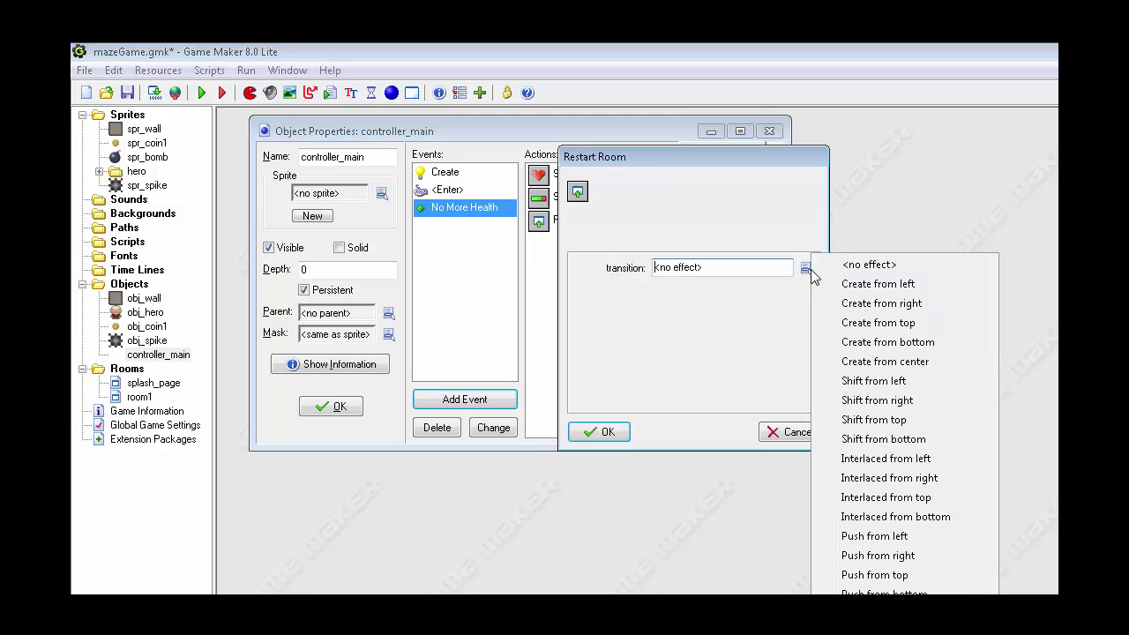
pyautogui.click(869, 381)
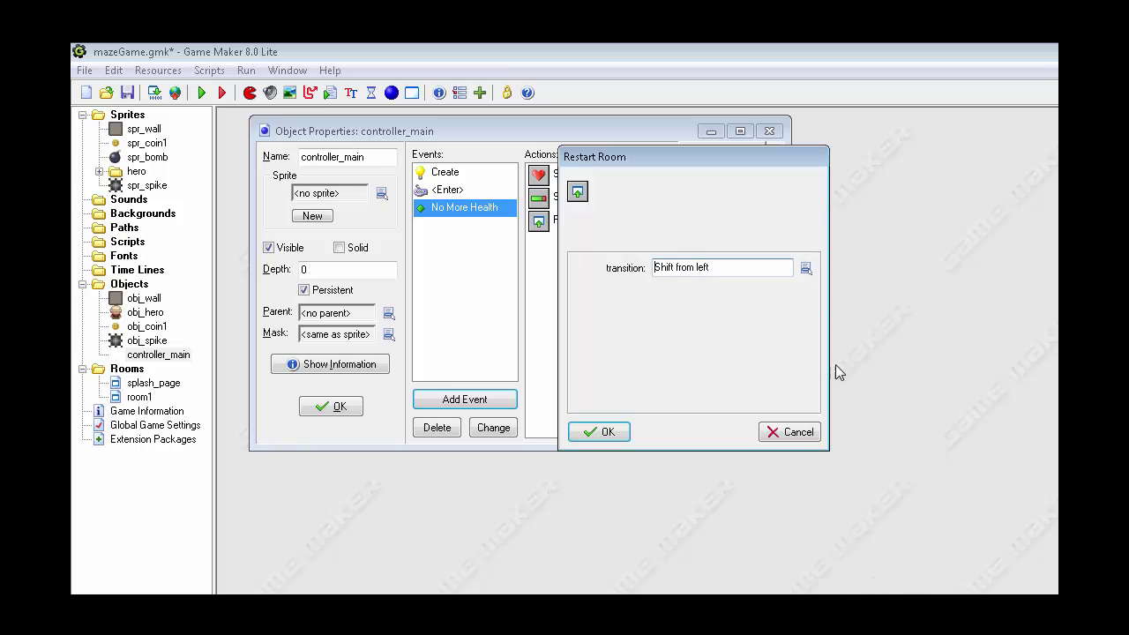
pyautogui.click(602, 433)
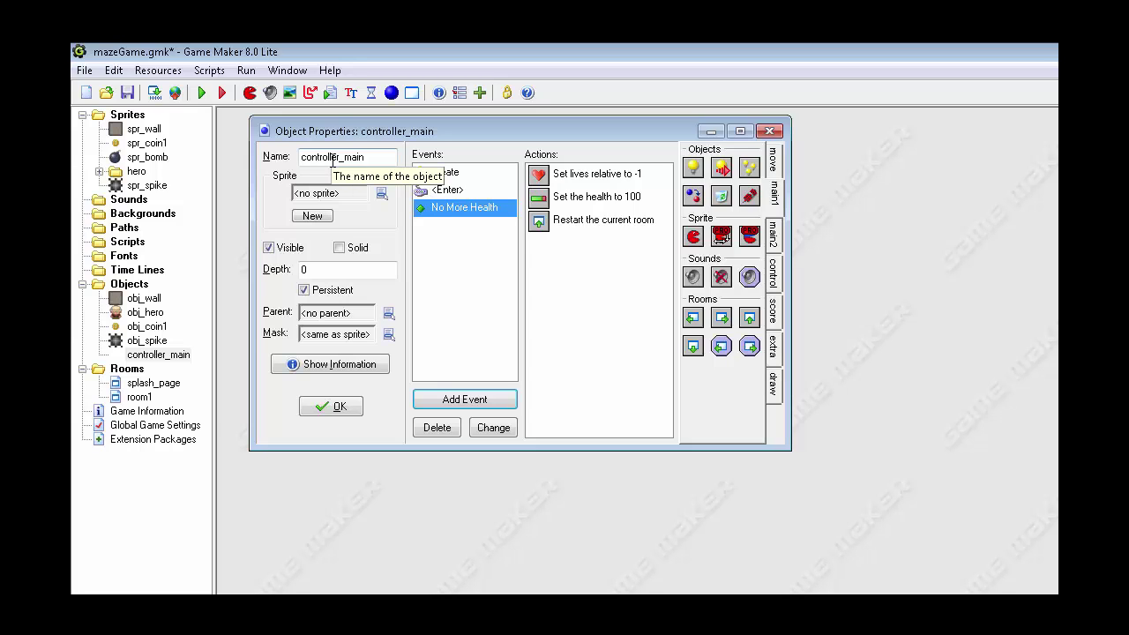
# Close controller_main, save and run the game, and dismiss the welcome message
pyautogui.click(353, 413)
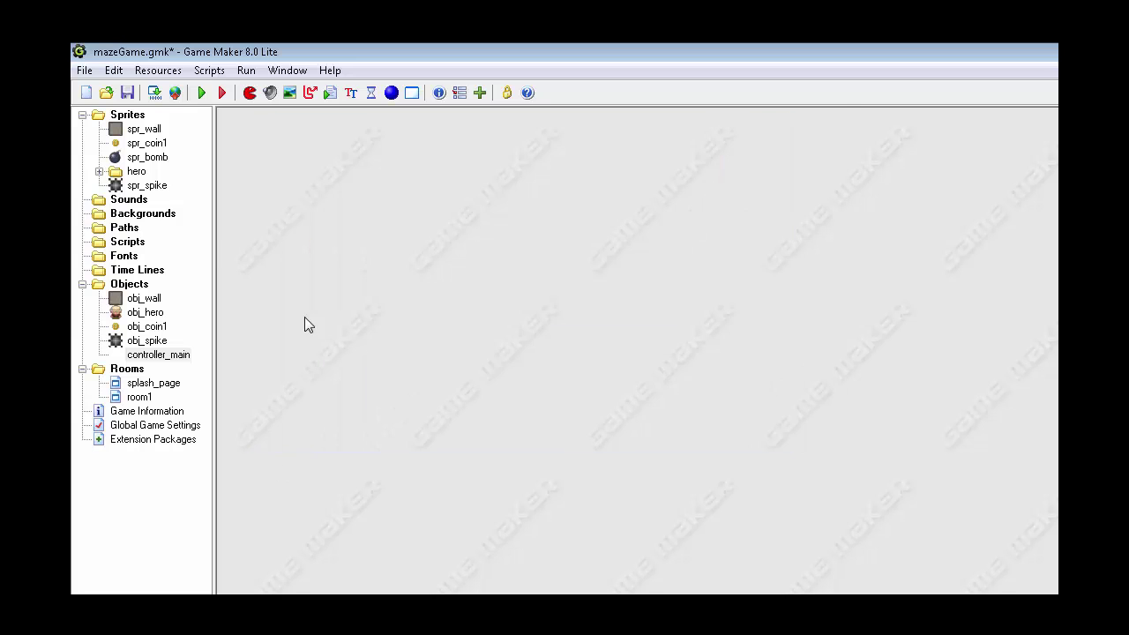
pyautogui.click(127, 93)
pyautogui.click(201, 93)
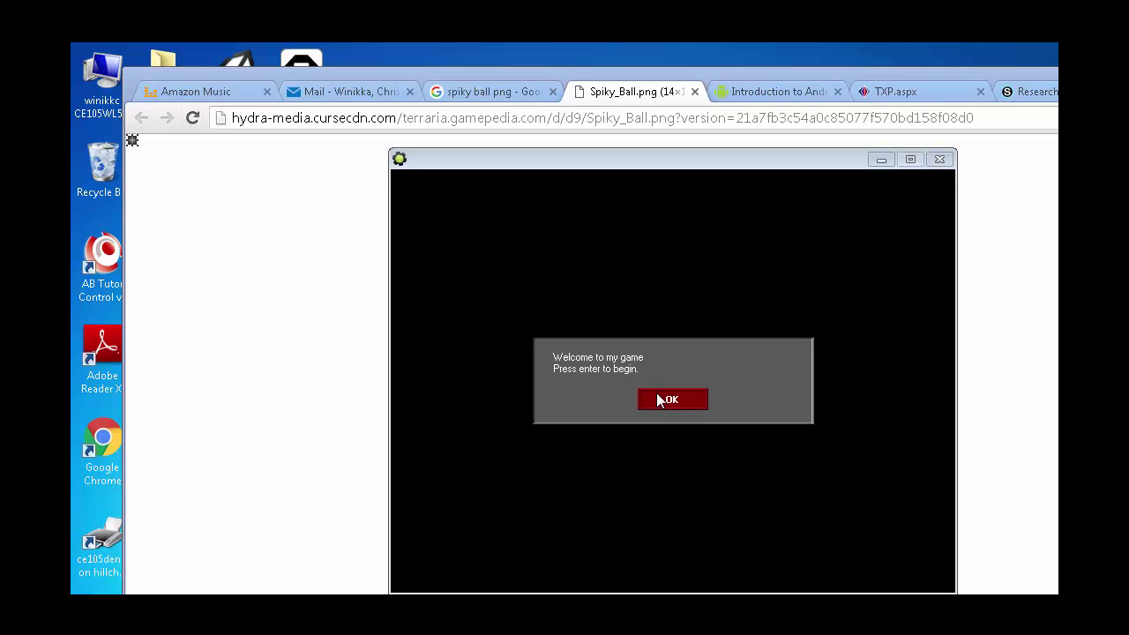
pyautogui.click(645, 400)
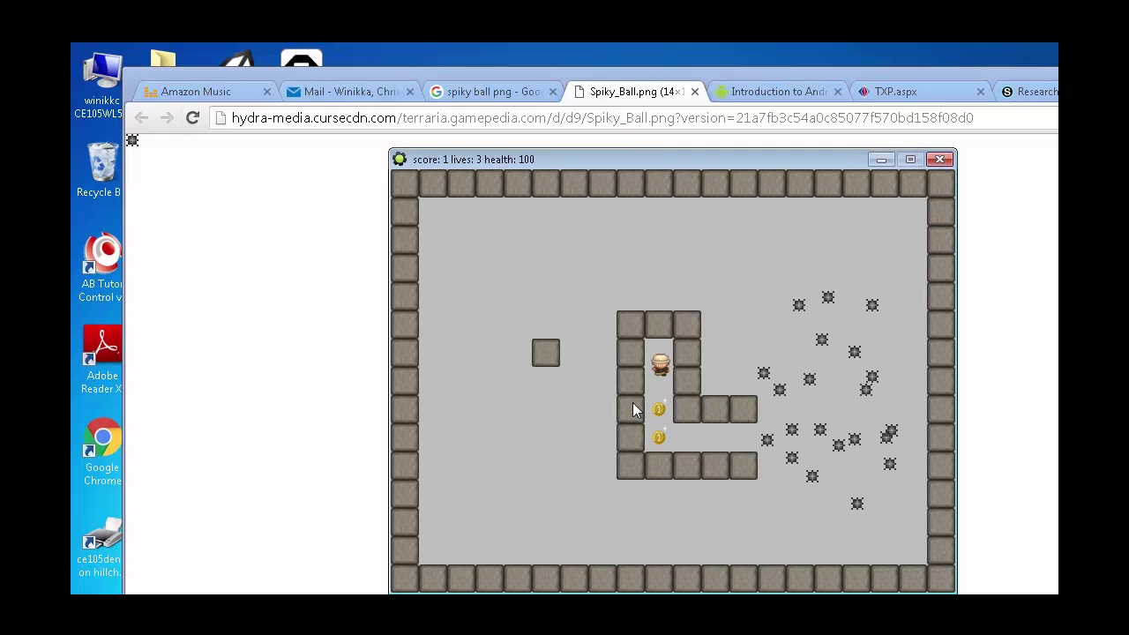
# Walk the hero into spikes repeatedly, losing lives as health empties, then close the game
pyautogui.press('Down')
pyautogui.press('Right')
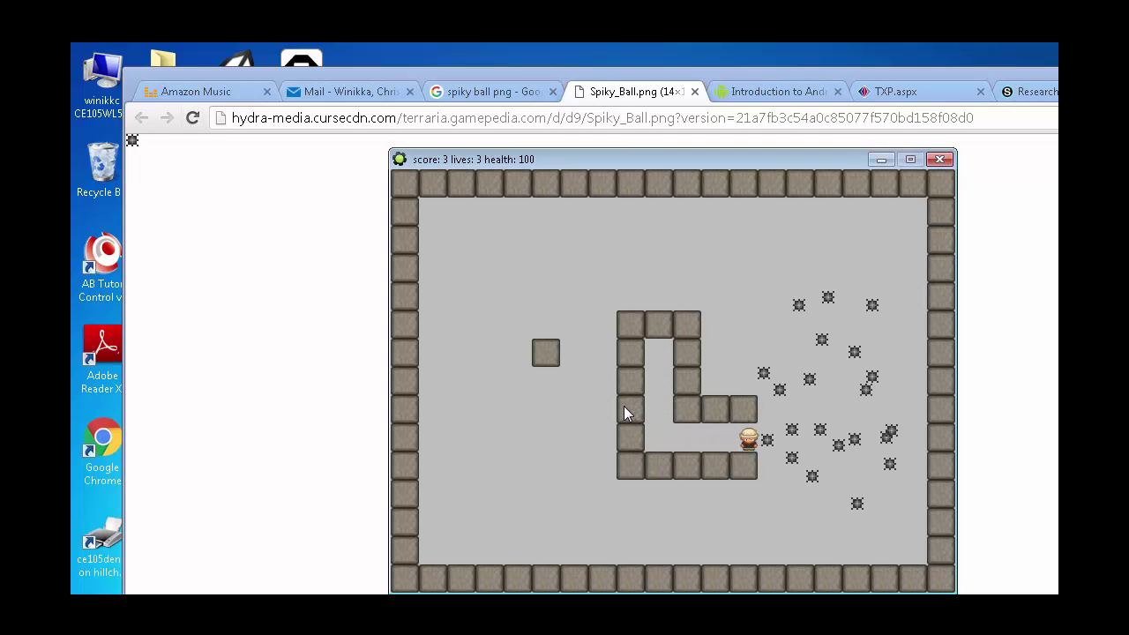
pyautogui.press('Right')
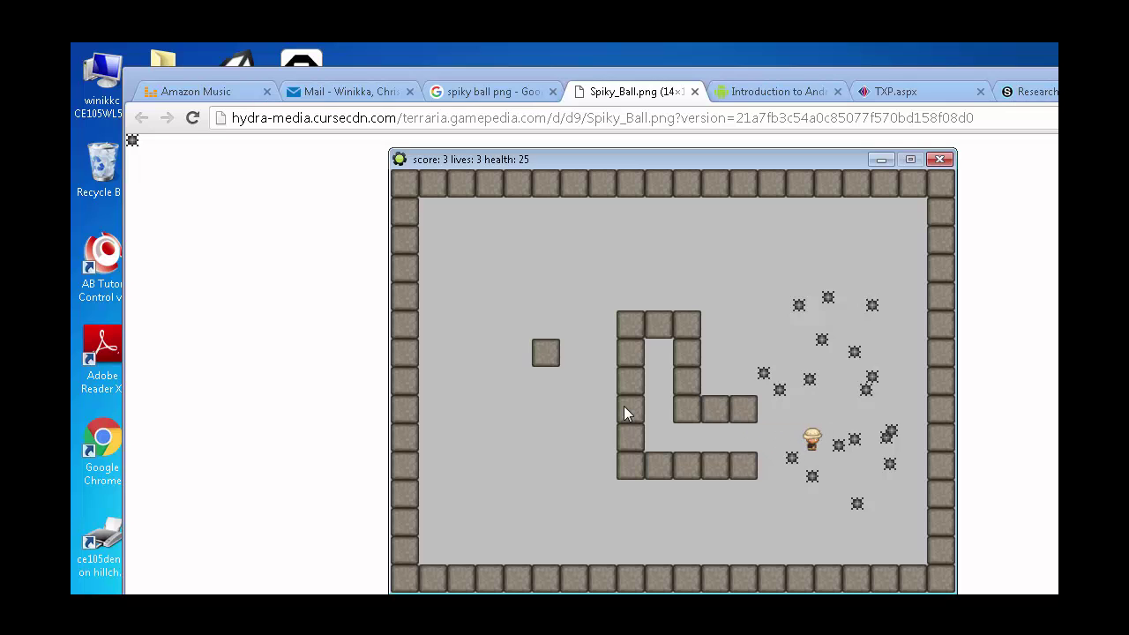
pyautogui.press('Up')
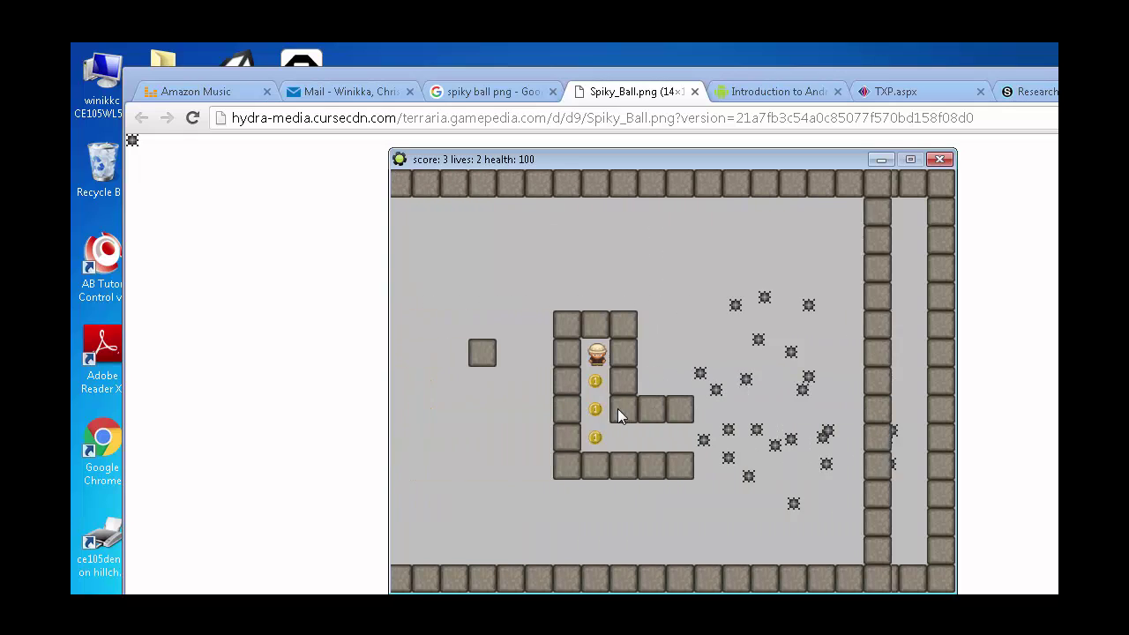
pyautogui.press('Down')
pyautogui.press('Right')
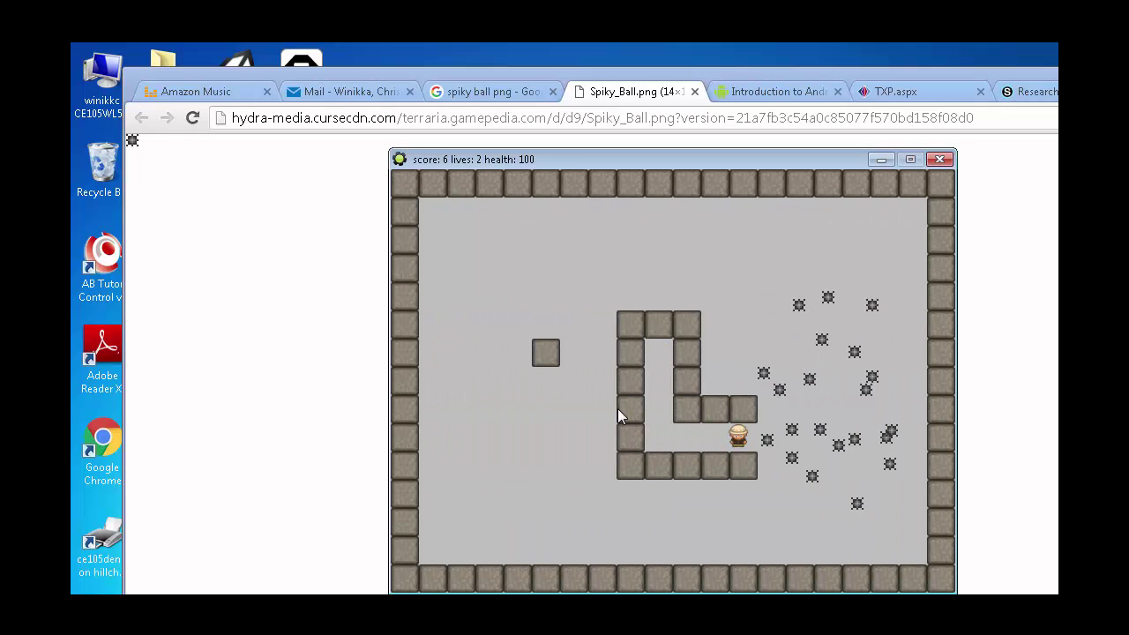
pyautogui.press('Right')
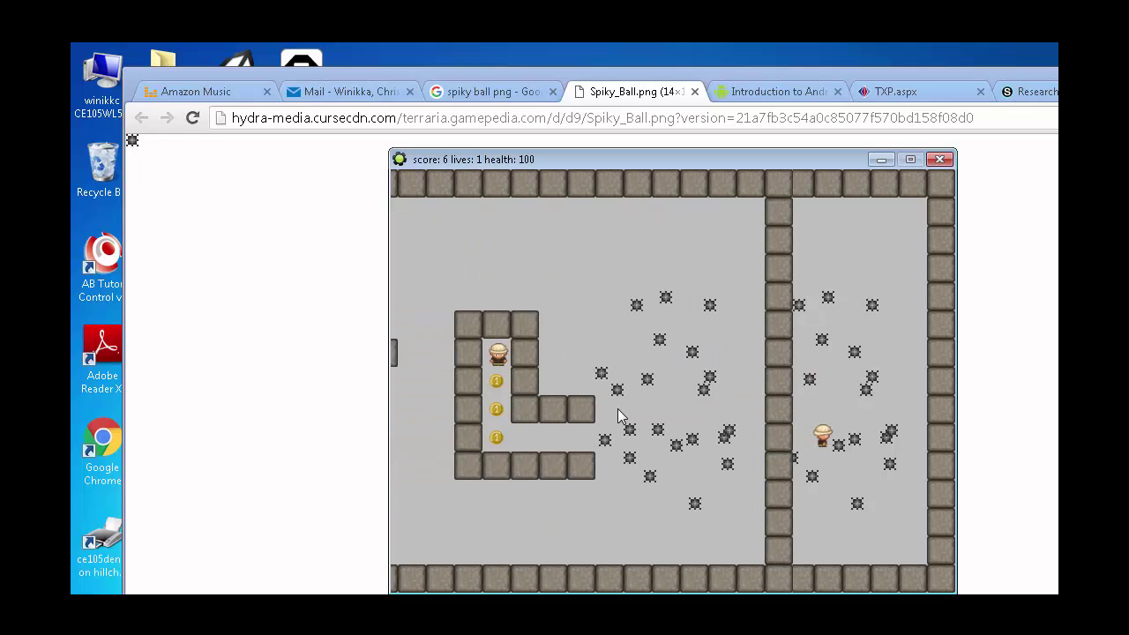
pyautogui.press('Down')
pyautogui.press('Right')
pyautogui.press('Right')
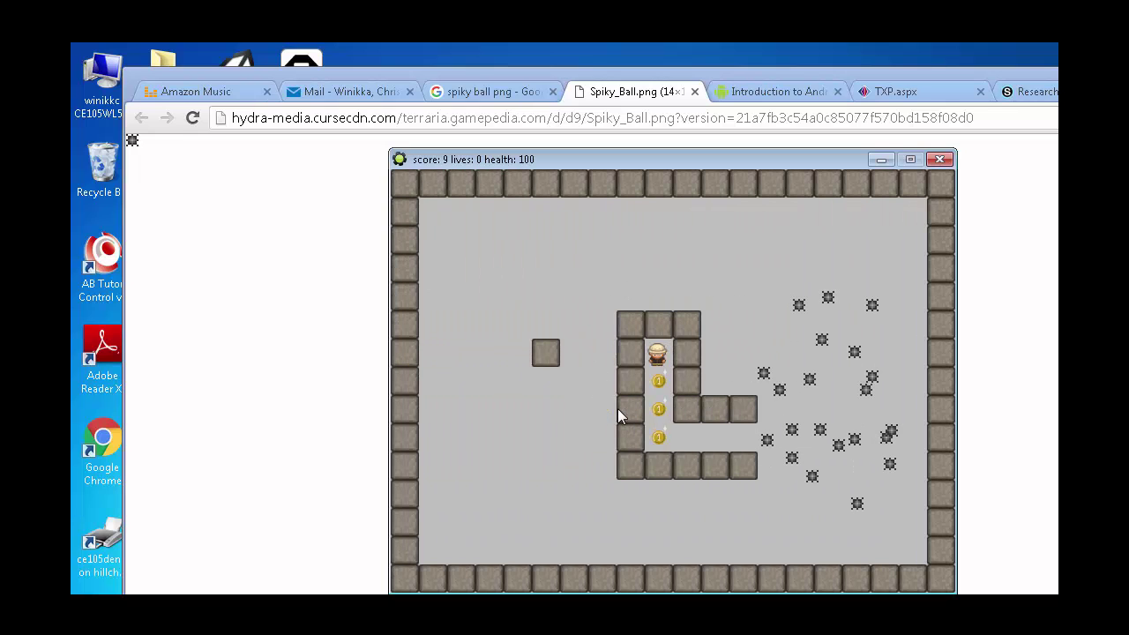
pyautogui.press('Down')
pyautogui.press('Right')
pyautogui.press('Right')
pyautogui.click(941, 160)
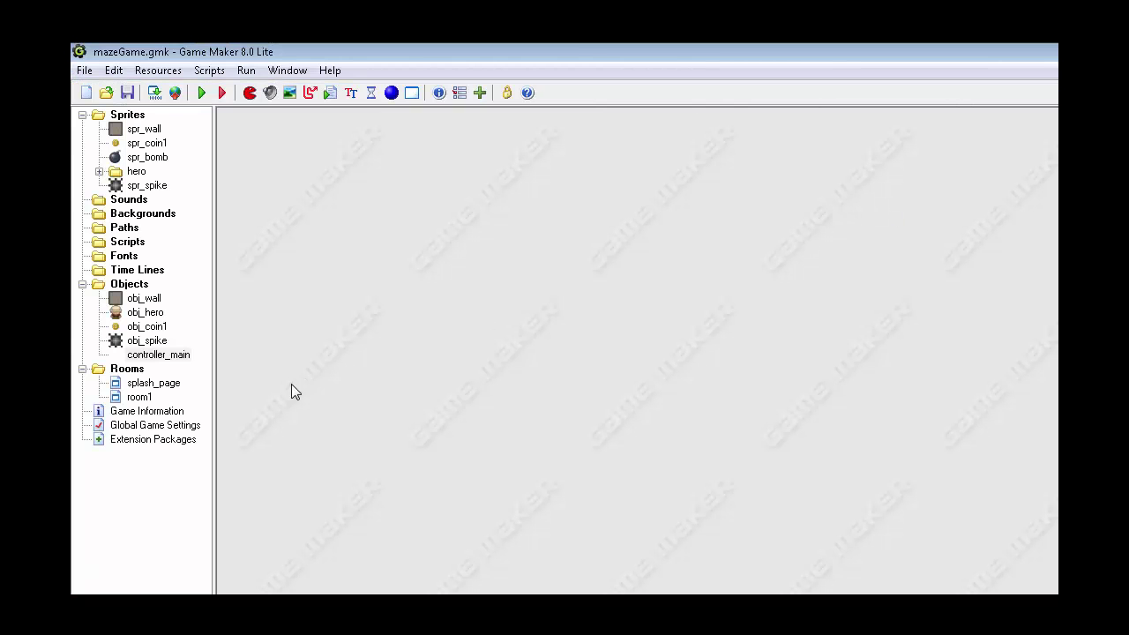
# Reopen controller_main and add an Other > No More Lives event to it
pyautogui.doubleClick(172, 356)
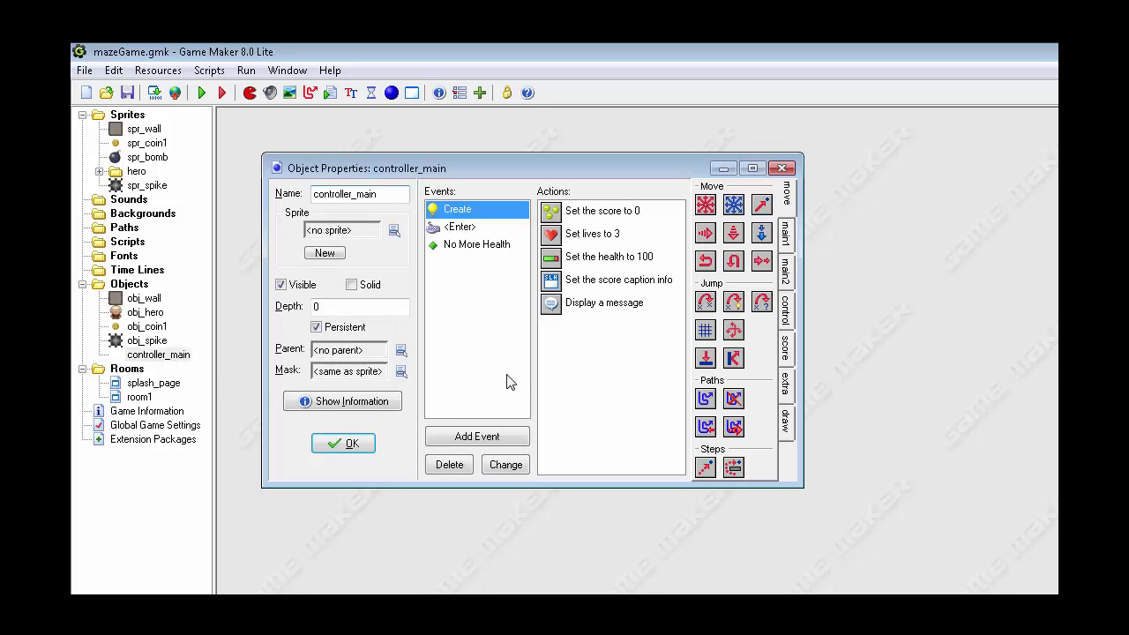
pyautogui.click(491, 438)
pyautogui.click(674, 206)
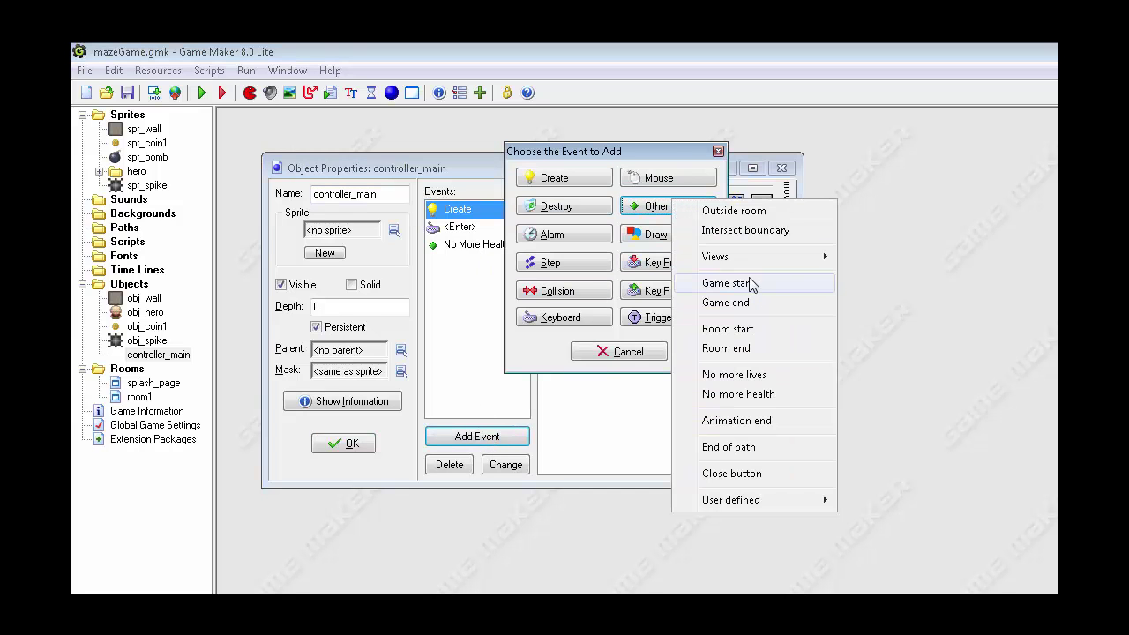
pyautogui.click(750, 374)
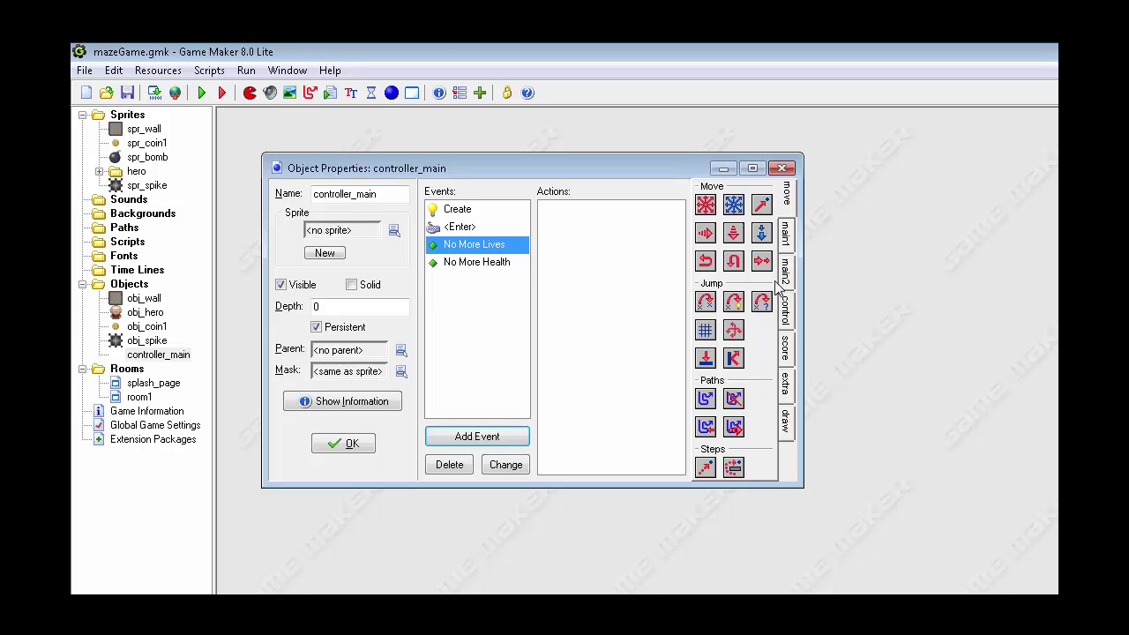
# Add a Show Highscore action to the No More Lives event with default settings
pyautogui.click(788, 348)
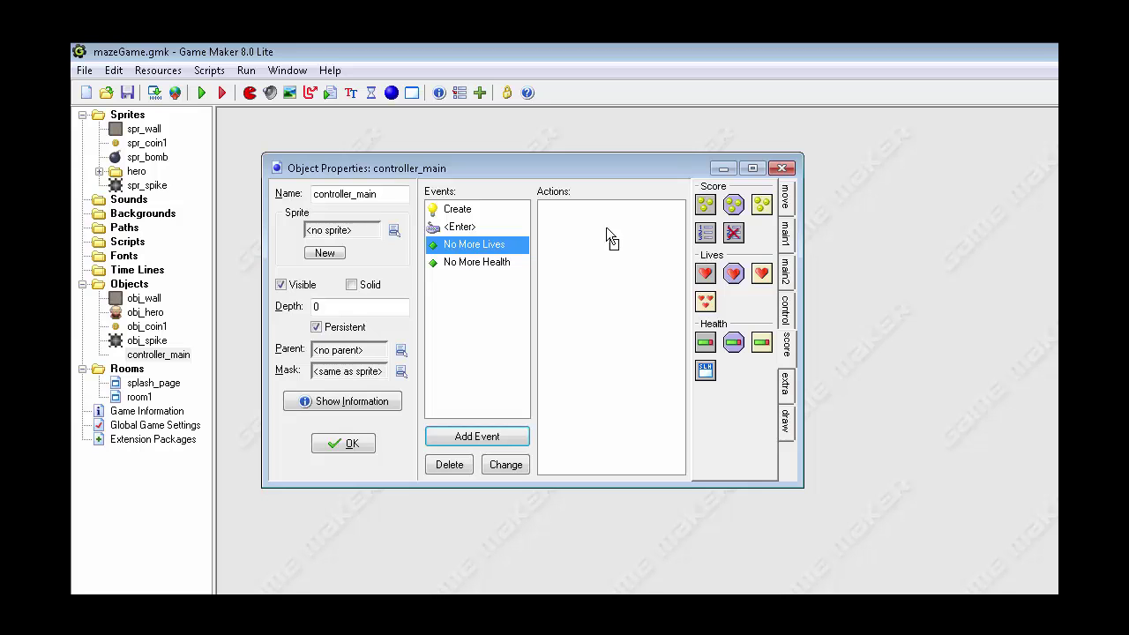
pyautogui.moveTo(594, 227); pyautogui.dragTo(595, 229)
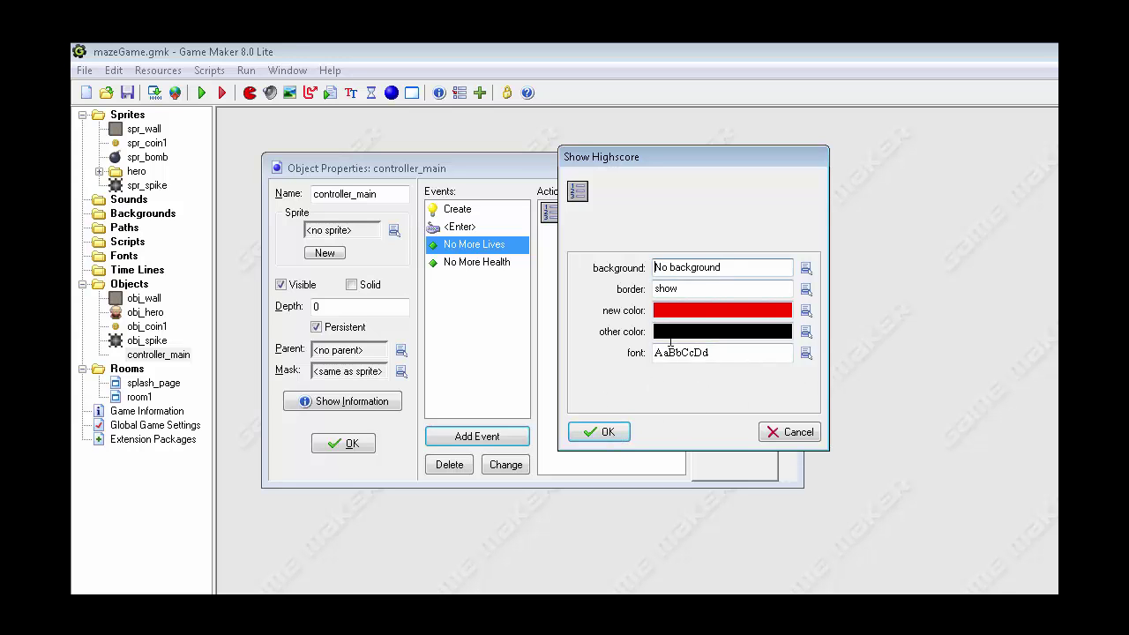
pyautogui.click(607, 433)
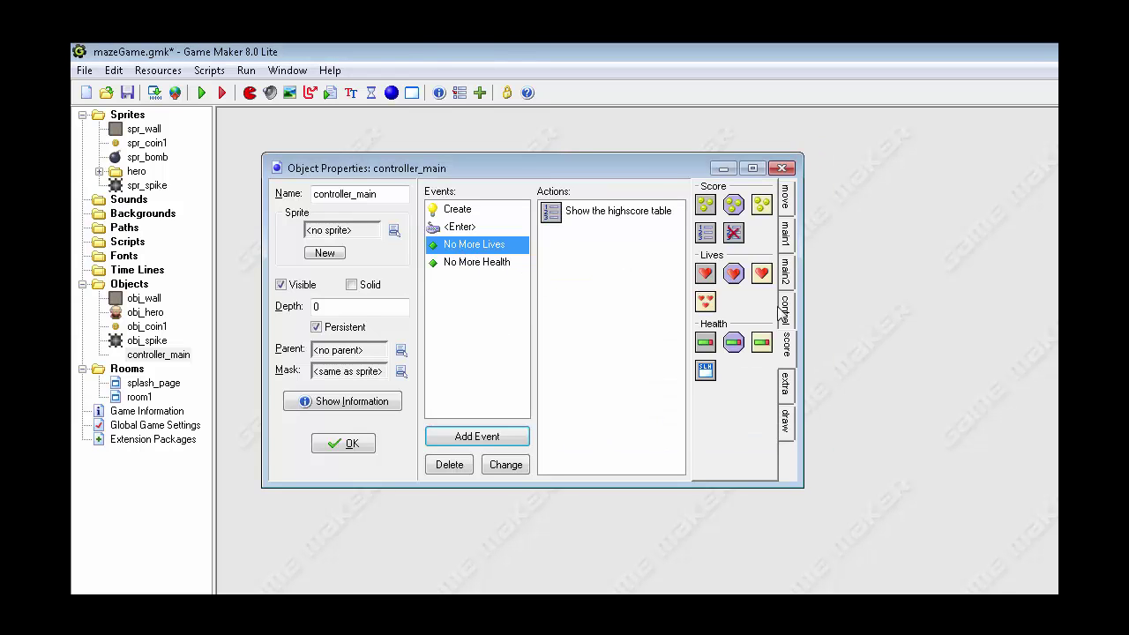
# Add an End Game action, then insert a Check Question action before it
pyautogui.click(788, 278)
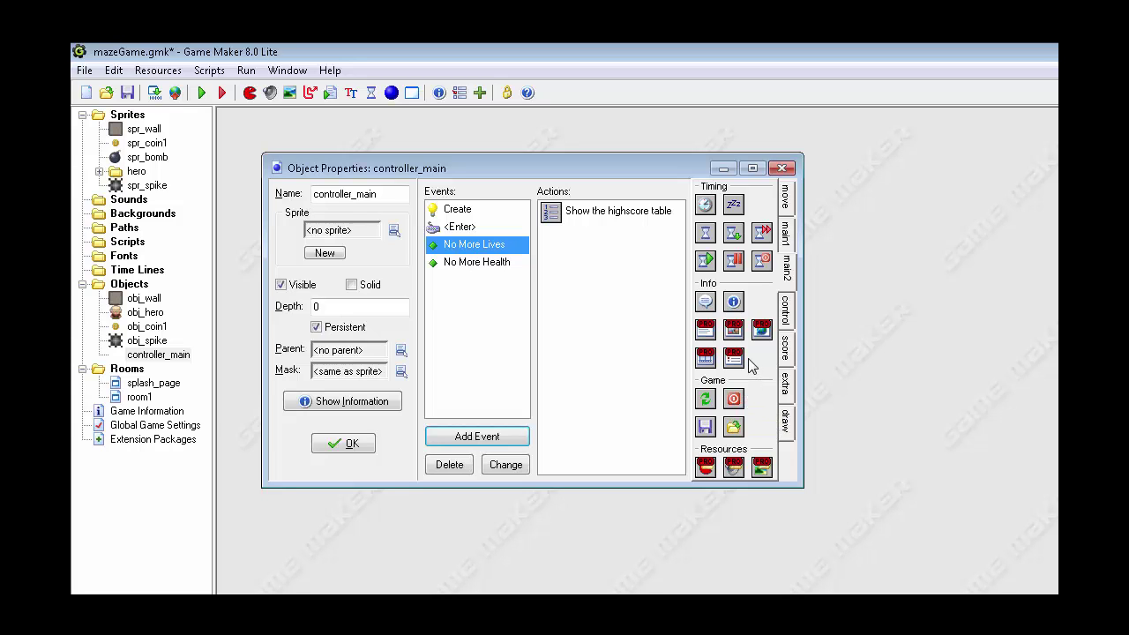
pyautogui.moveTo(735, 400); pyautogui.dragTo(630, 316)
pyautogui.click(788, 333)
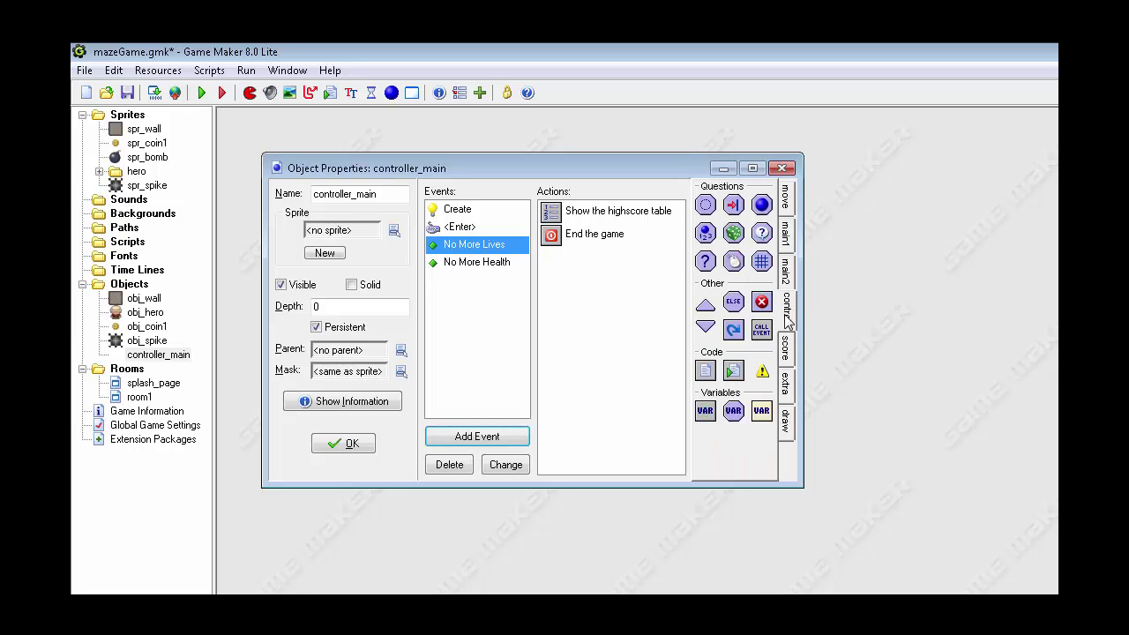
pyautogui.moveTo(765, 236); pyautogui.dragTo(634, 226)
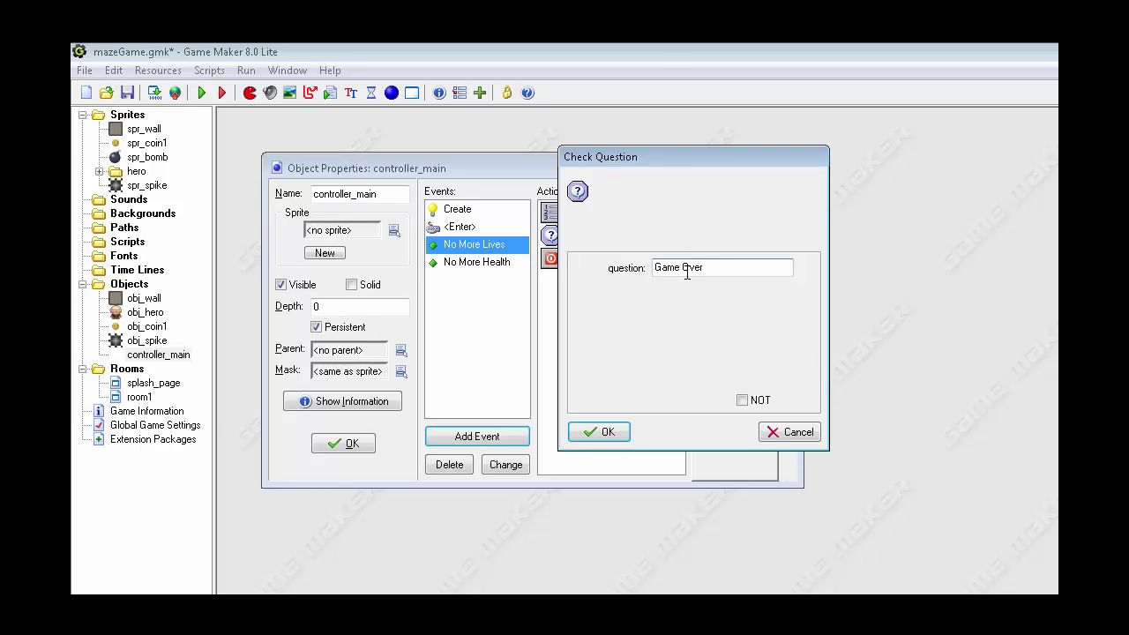
# Set the question to 'Game Over! Would you like to play again?' and add Restart Game beneath it
pyautogui.press('BackSpace')
pyautogui.press('BackSpace')
pyautogui.write('ould you like to play again>')
pyautogui.press('BackSpace')
pyautogui.write('?')
pyautogui.click(605, 431)
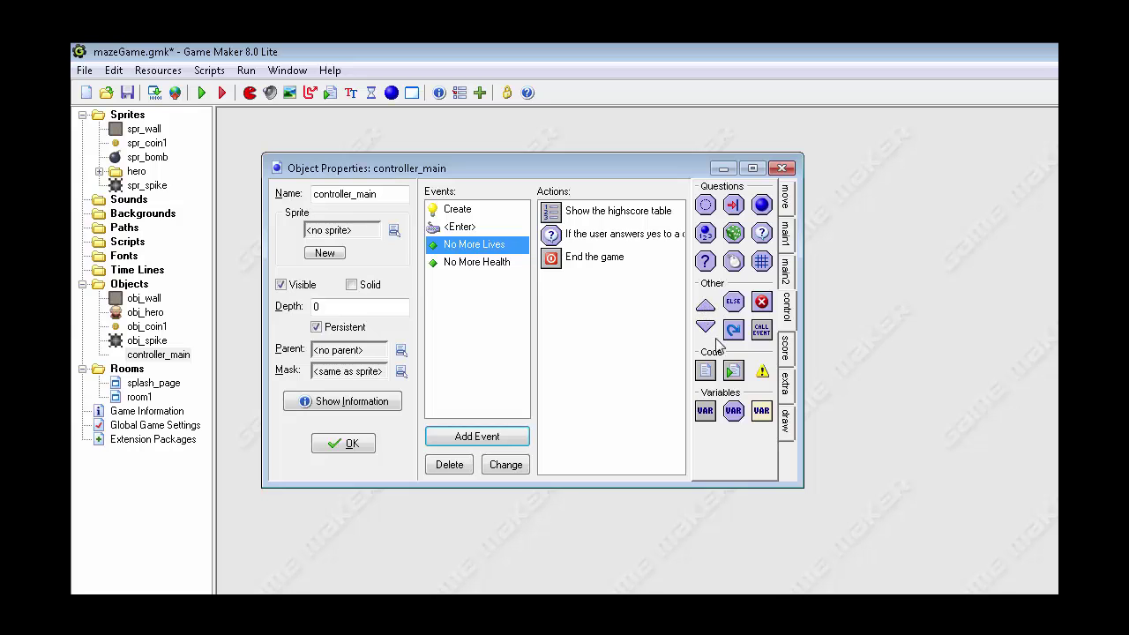
pyautogui.click(789, 275)
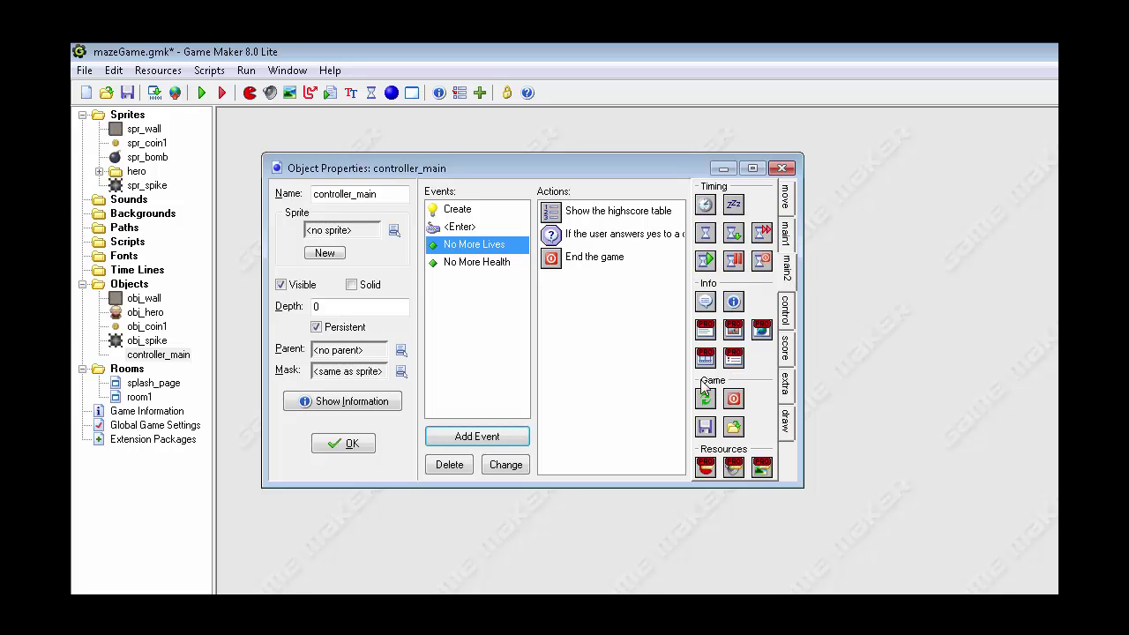
pyautogui.moveTo(706, 395); pyautogui.dragTo(615, 269)
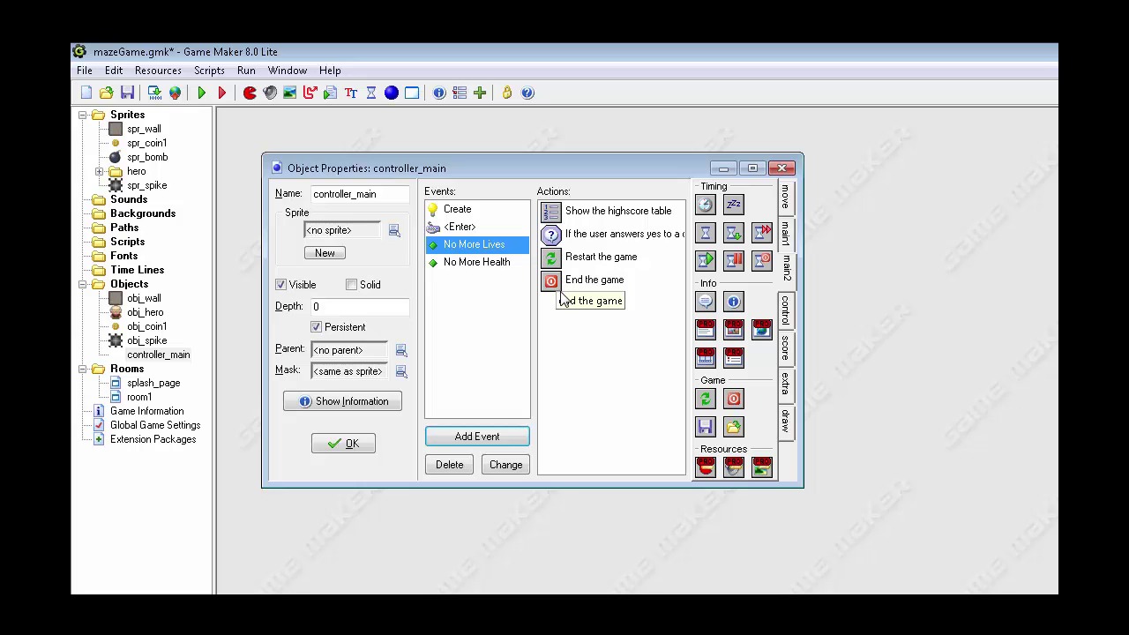
# Wrap Restart Game and End Game in separate blocks split by Else, then save and run
pyautogui.click(785, 315)
pyautogui.moveTo(733, 301); pyautogui.dragTo(588, 281)
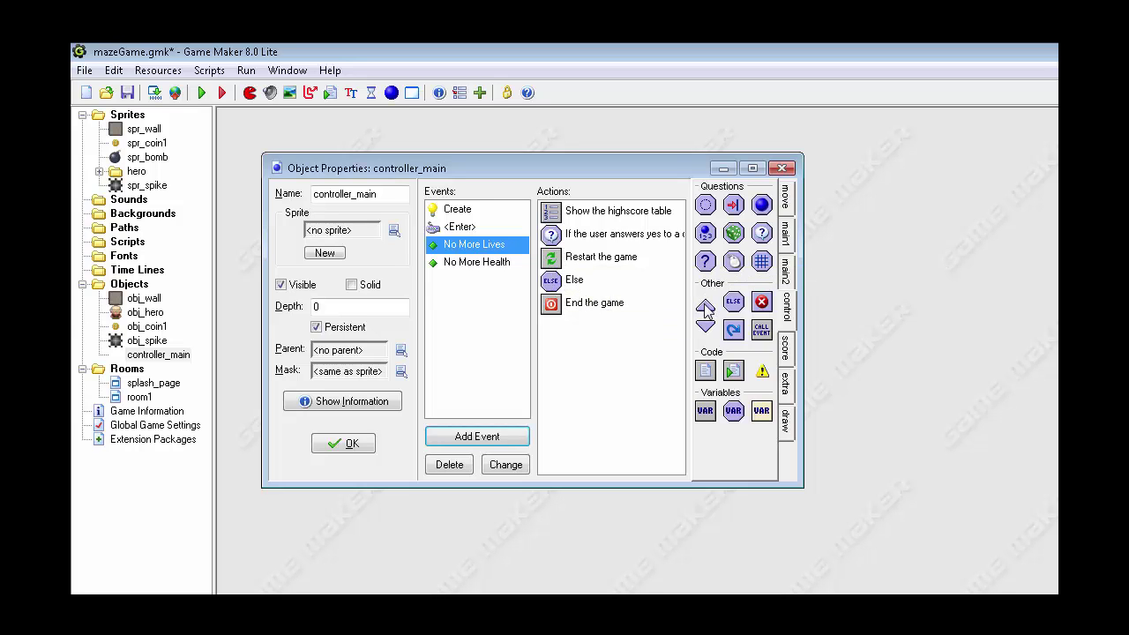
pyautogui.moveTo(706, 309); pyautogui.dragTo(600, 253)
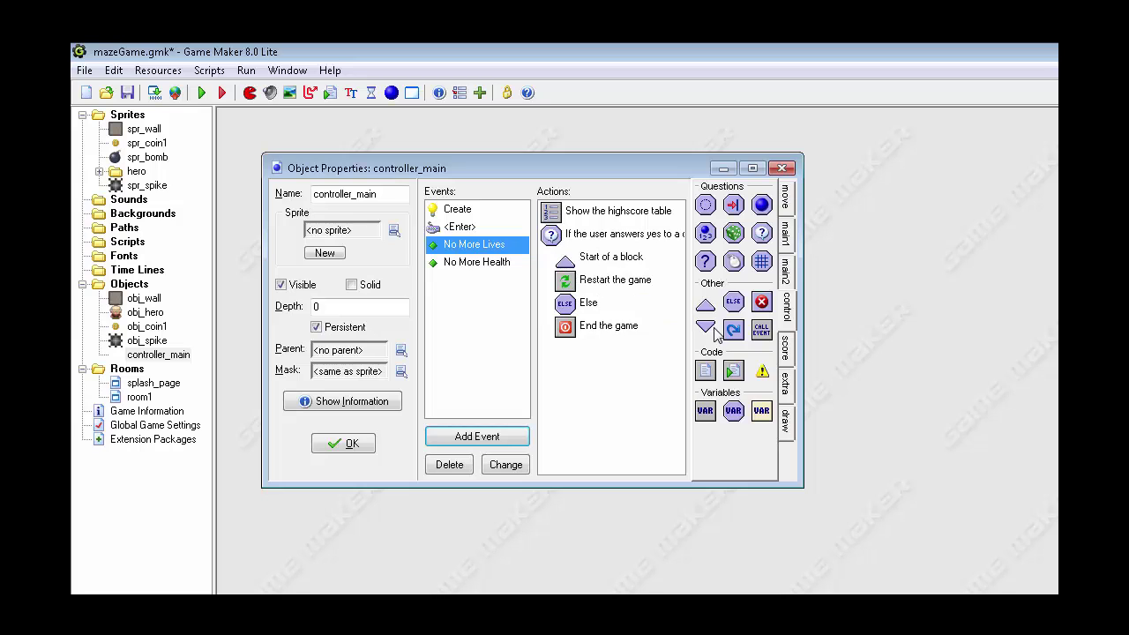
pyautogui.moveTo(712, 330); pyautogui.dragTo(600, 305)
pyautogui.moveTo(707, 307); pyautogui.dragTo(590, 344)
pyautogui.moveTo(706, 328); pyautogui.dragTo(641, 393)
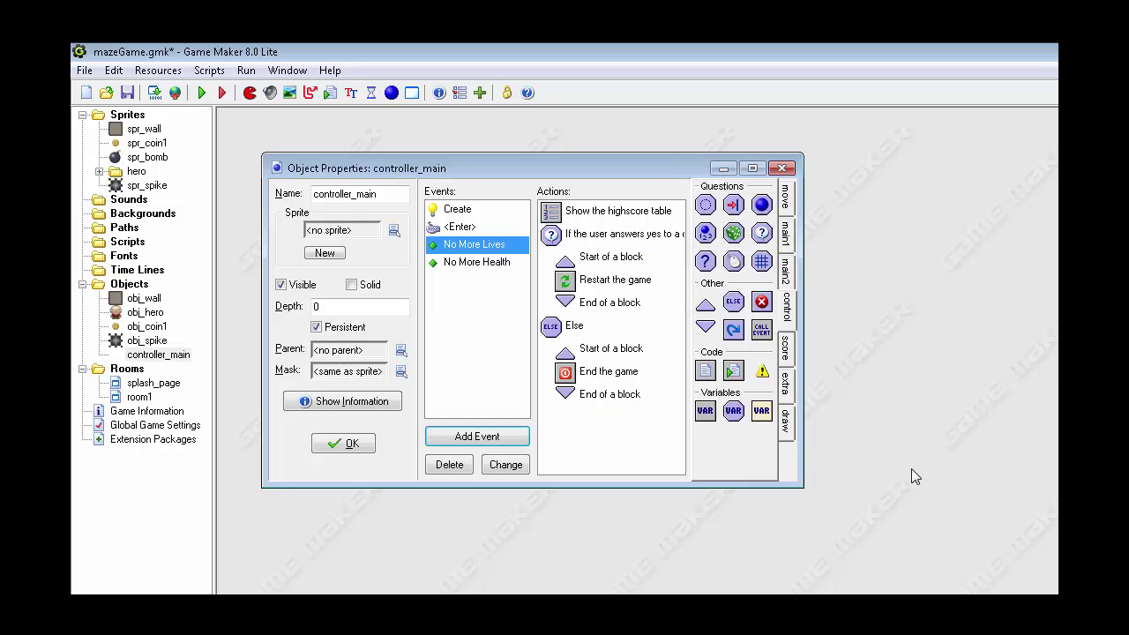
pyautogui.click(127, 93)
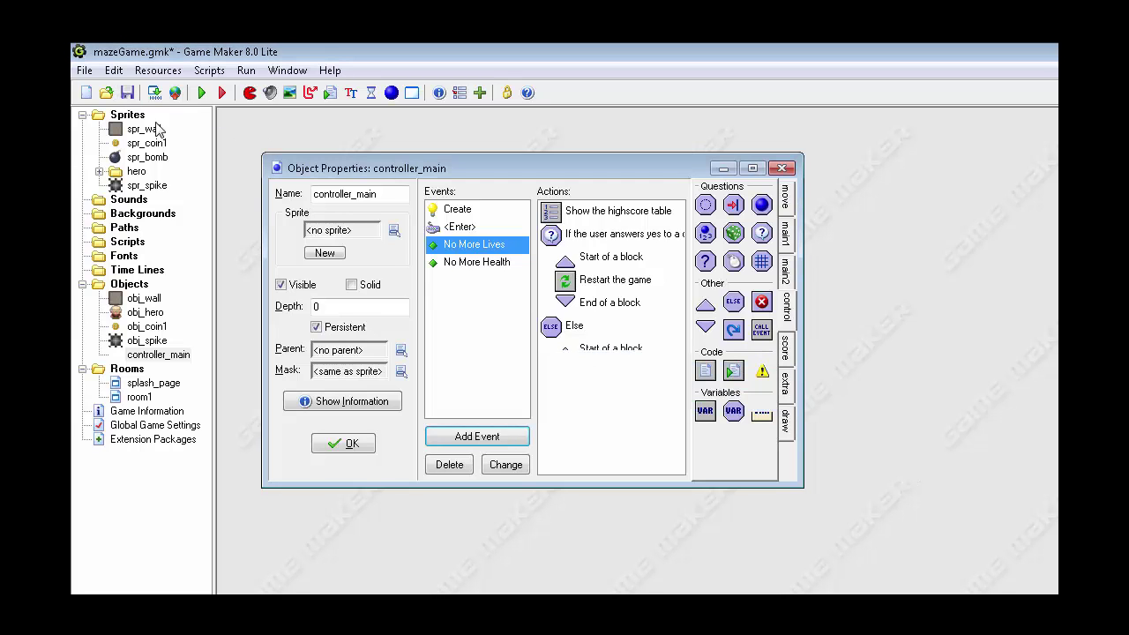
pyautogui.click(202, 96)
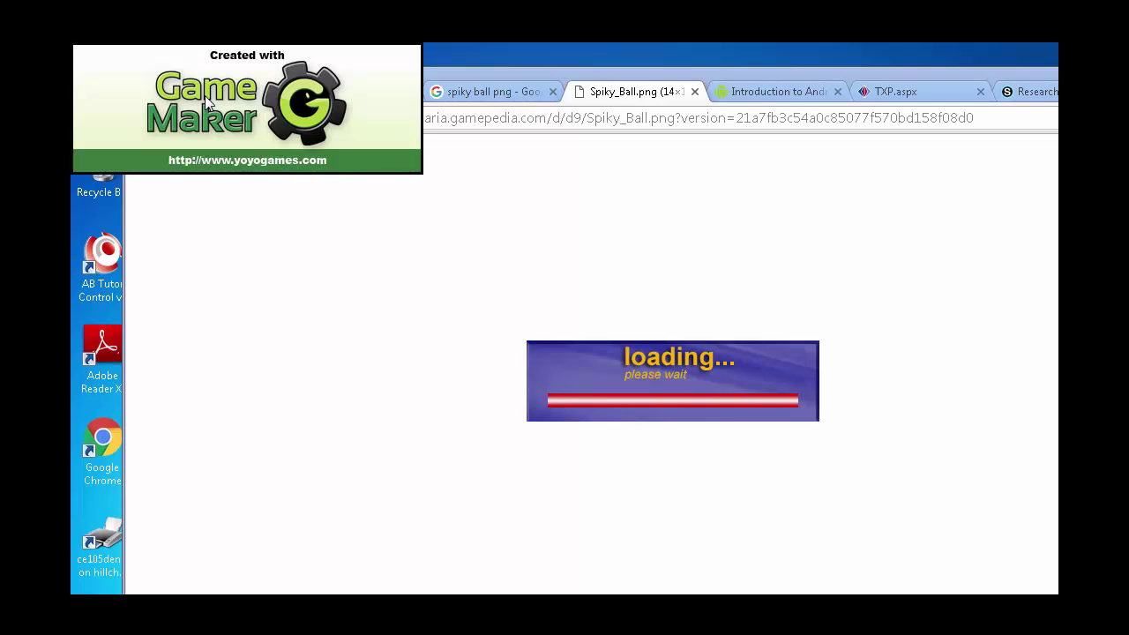
# Start playing, walk into the spikes until all lives are lost, close the highscores, and replay
pyautogui.press('Return')
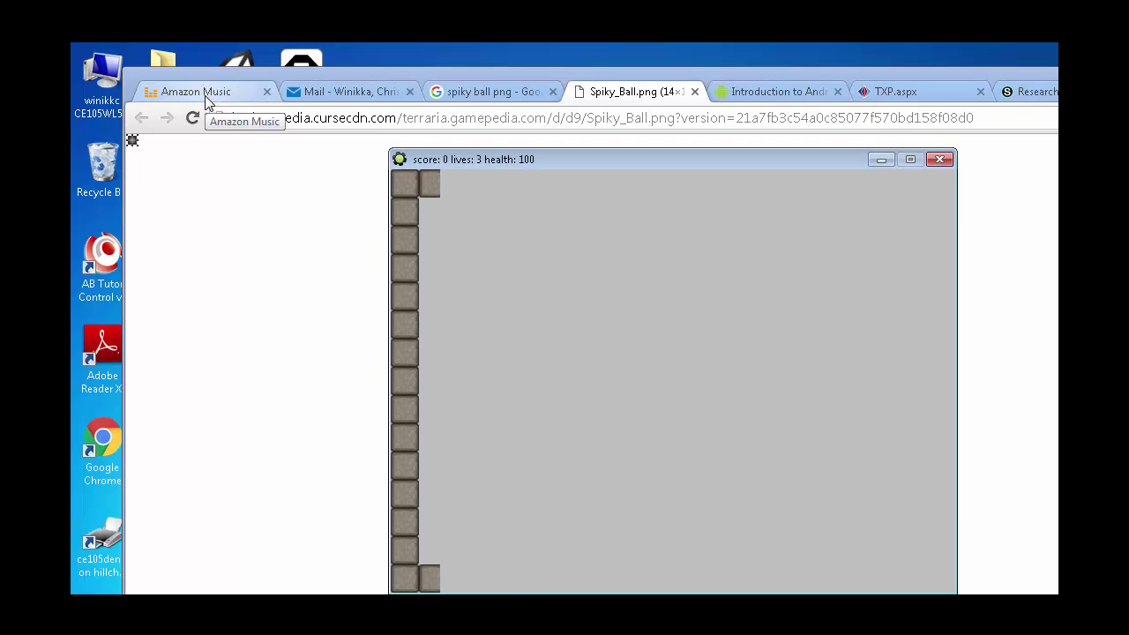
pyautogui.press('Down')
pyautogui.press('Right')
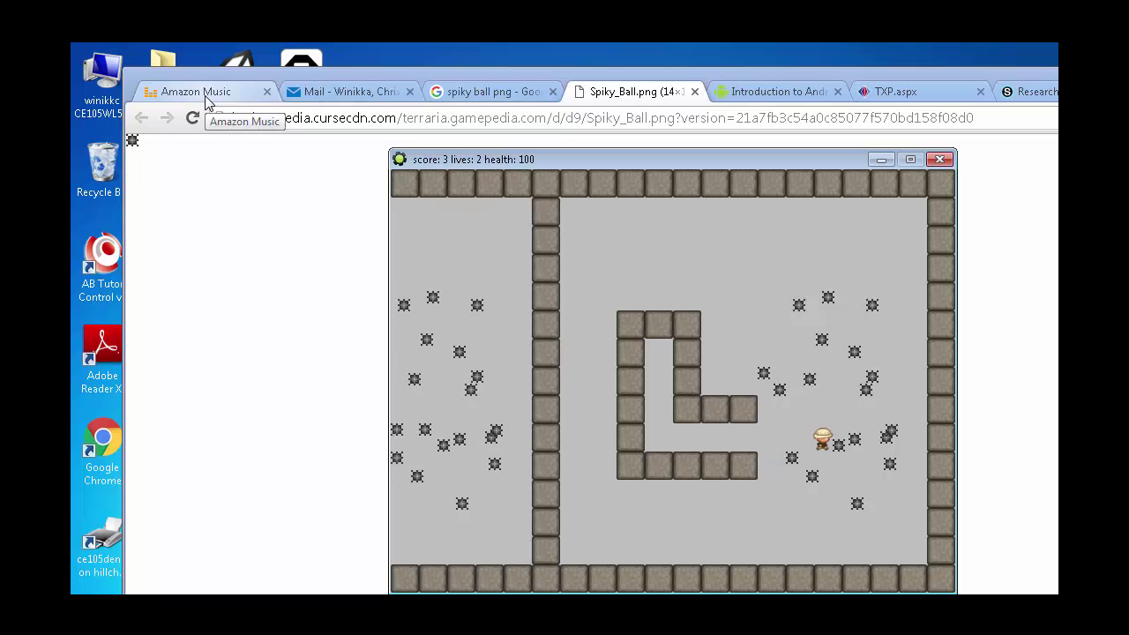
pyautogui.press('Right')
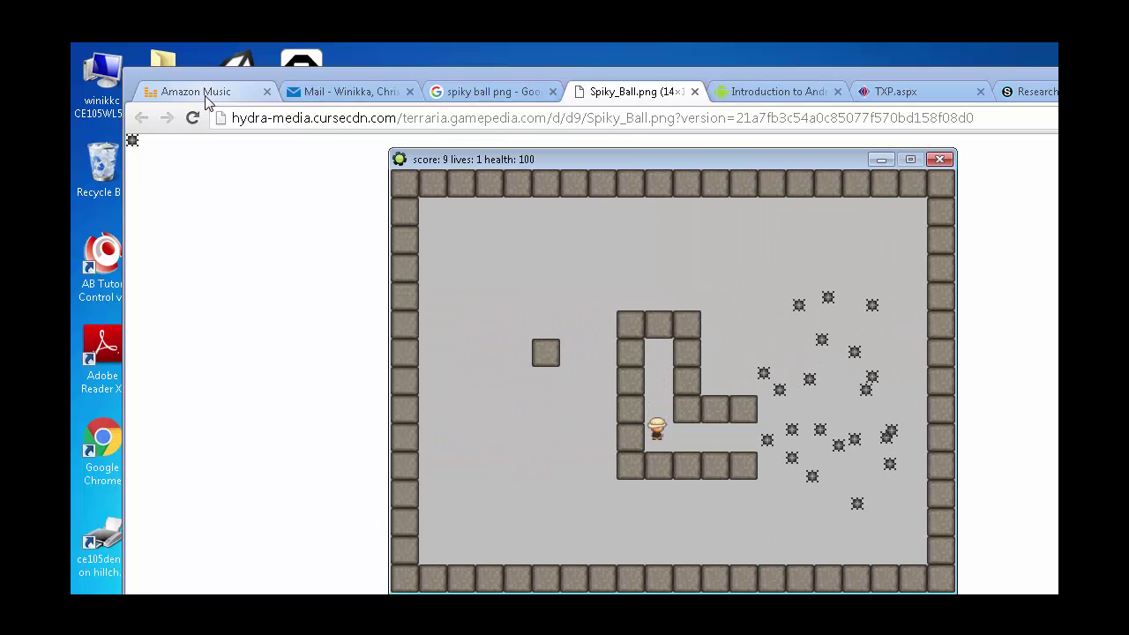
pyautogui.press('Right')
pyautogui.press('Right')
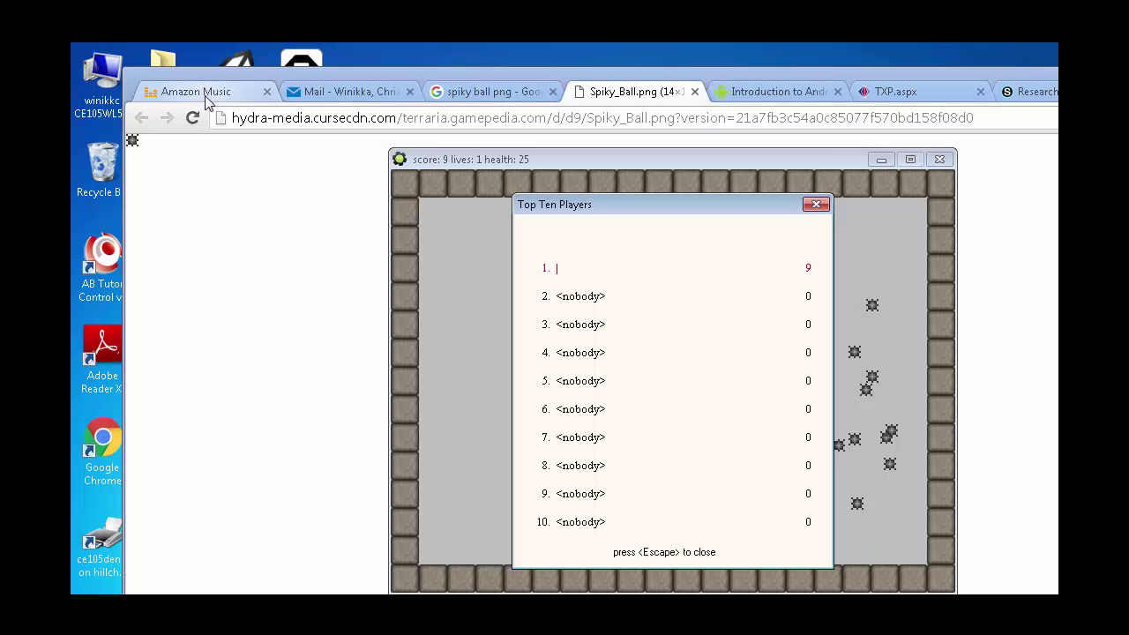
pyautogui.press('Escape')
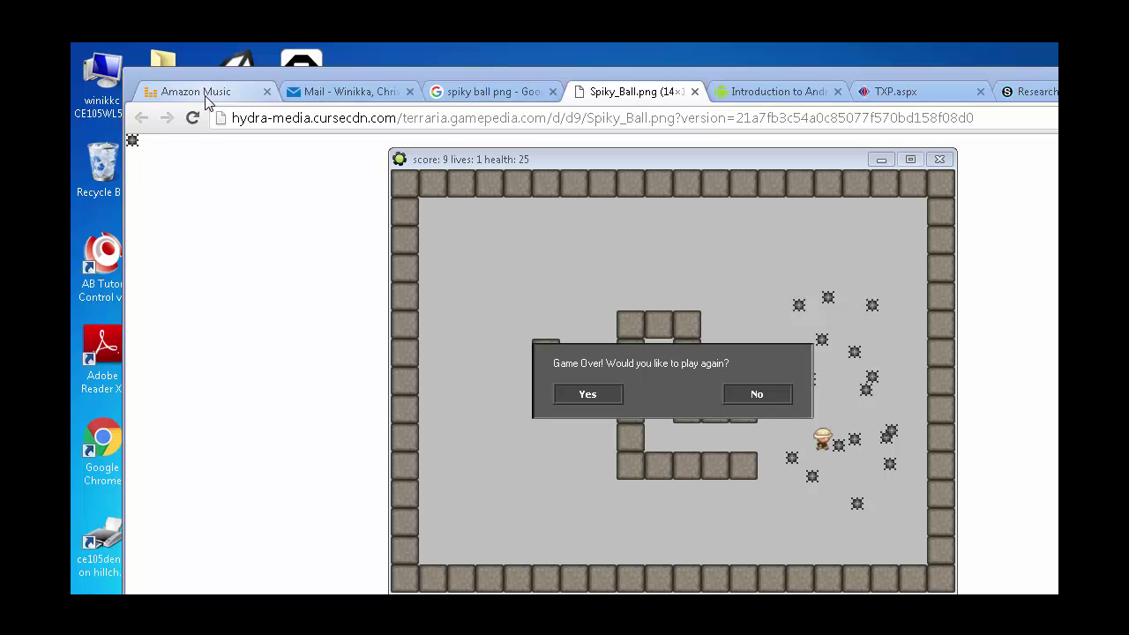
pyautogui.press('Return')
pyautogui.press('Return')
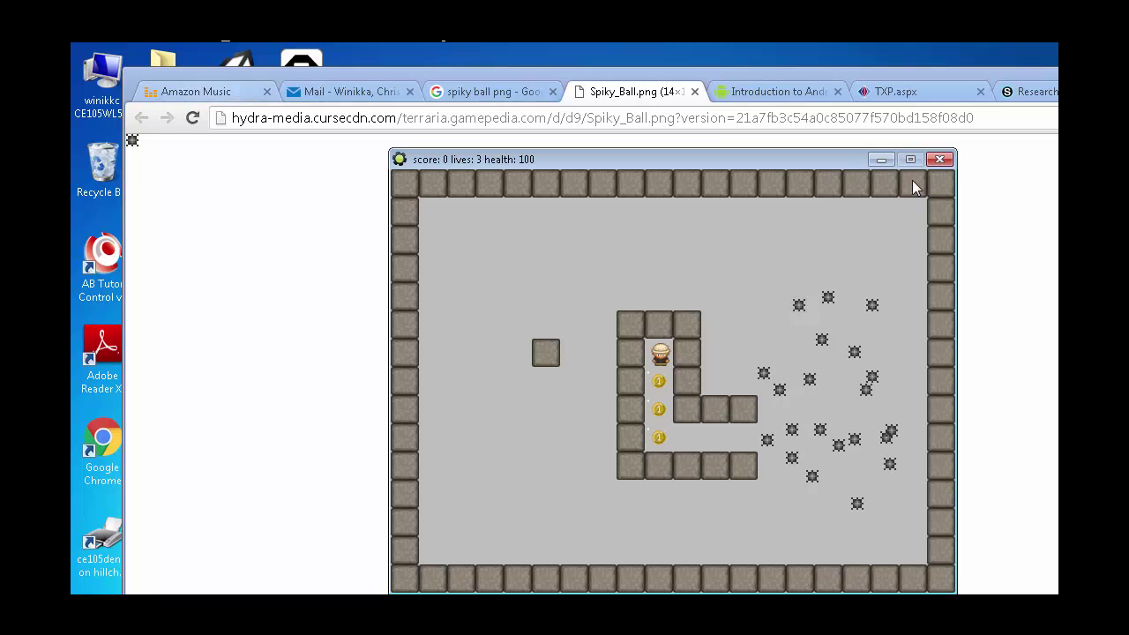
# Collect coins and hit spikes until game over at score 9, then close the highscore table
pyautogui.press('Down')
pyautogui.press('Right')
pyautogui.press('Right')
pyautogui.press('Down')
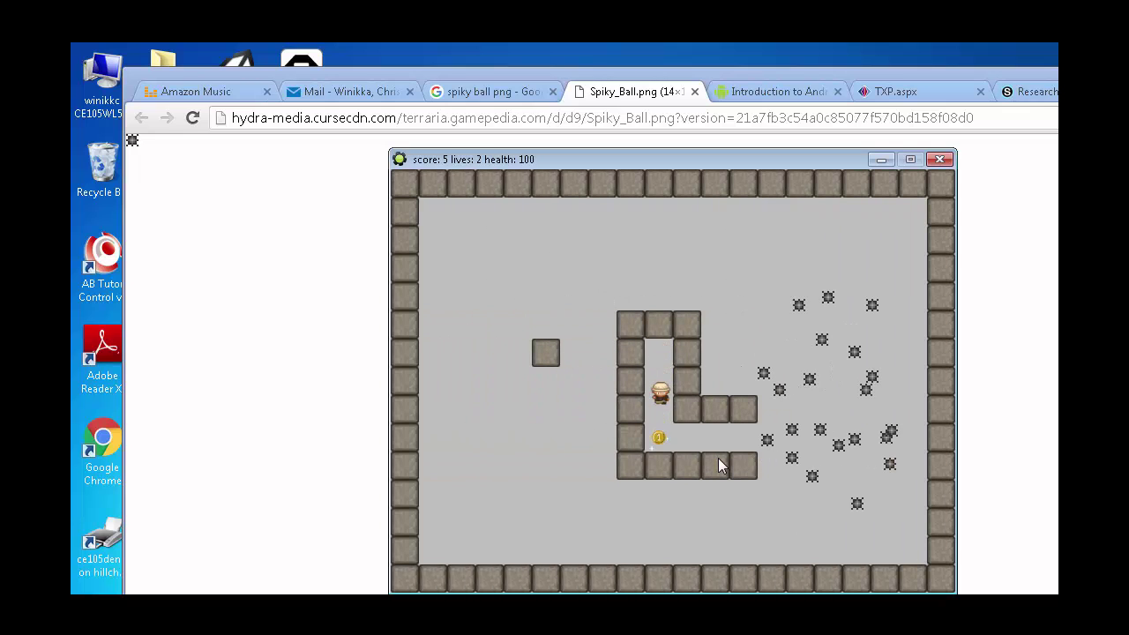
pyautogui.press('Right')
pyautogui.press('Right')
pyautogui.press('Down')
pyautogui.press('Right')
pyautogui.press('Right')
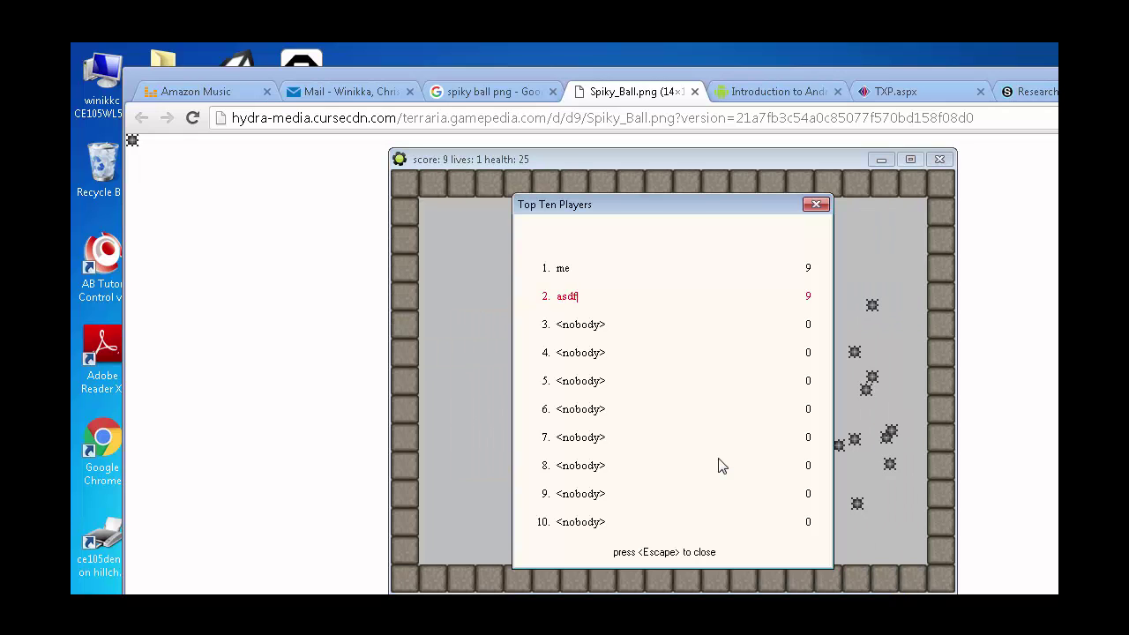
pyautogui.press('Escape')
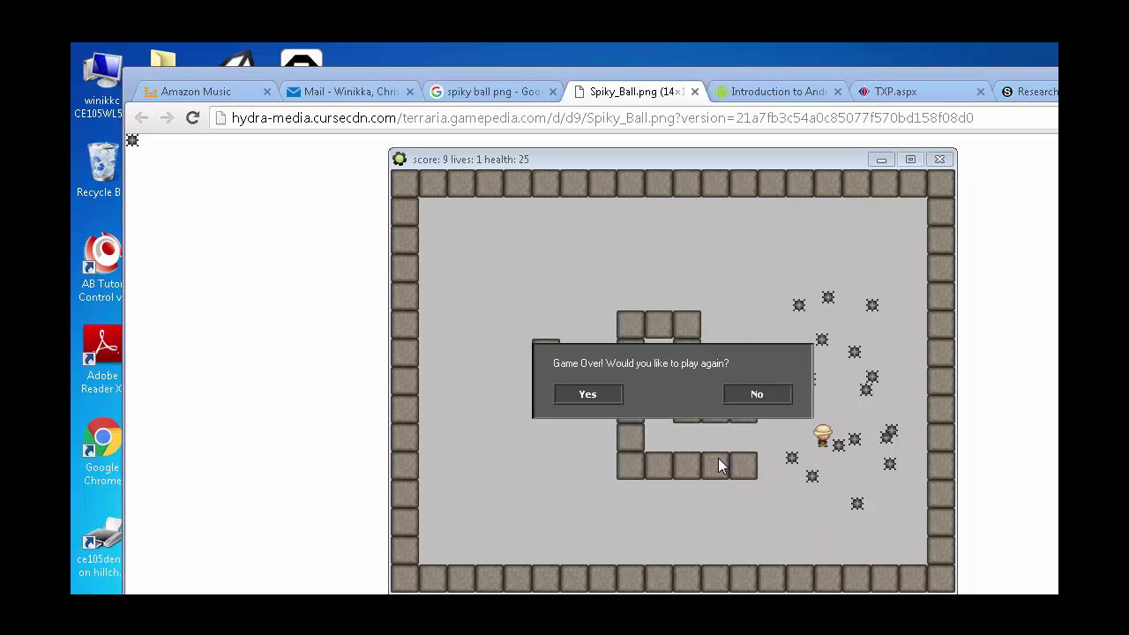
pyautogui.click(769, 397)
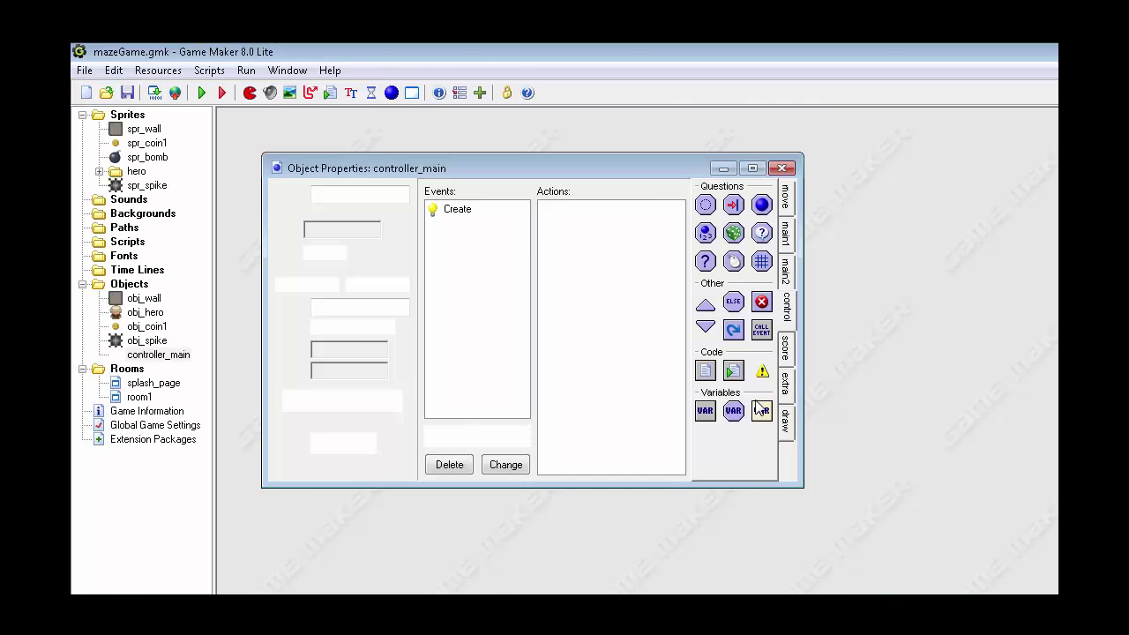